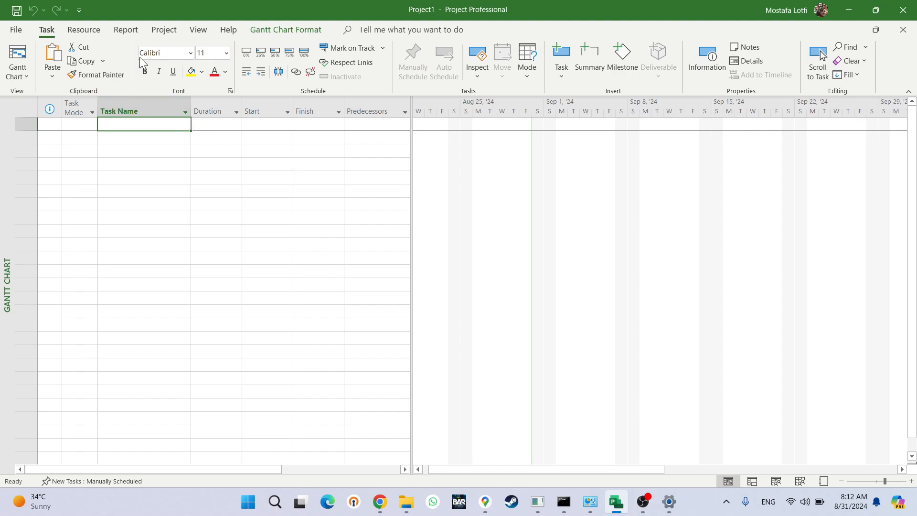
Step: Open the project's Change Working Time settings
click(162, 30)
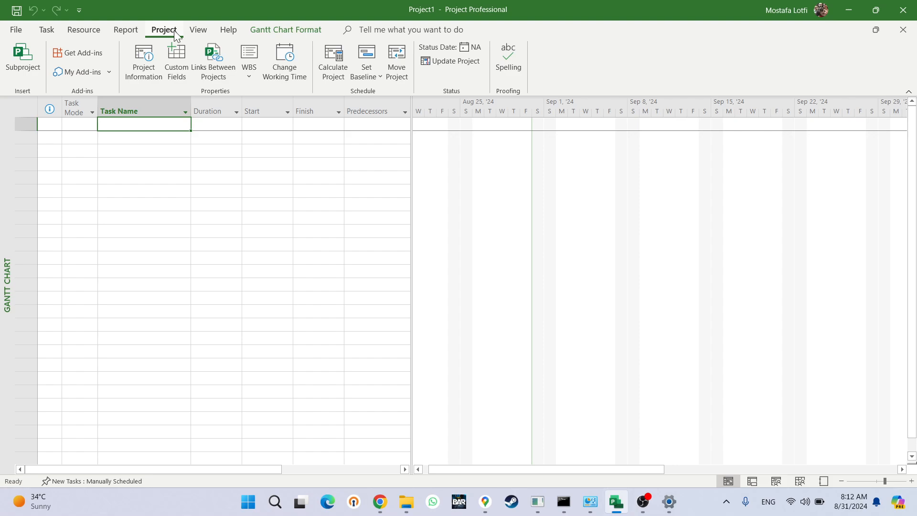
click(47, 29)
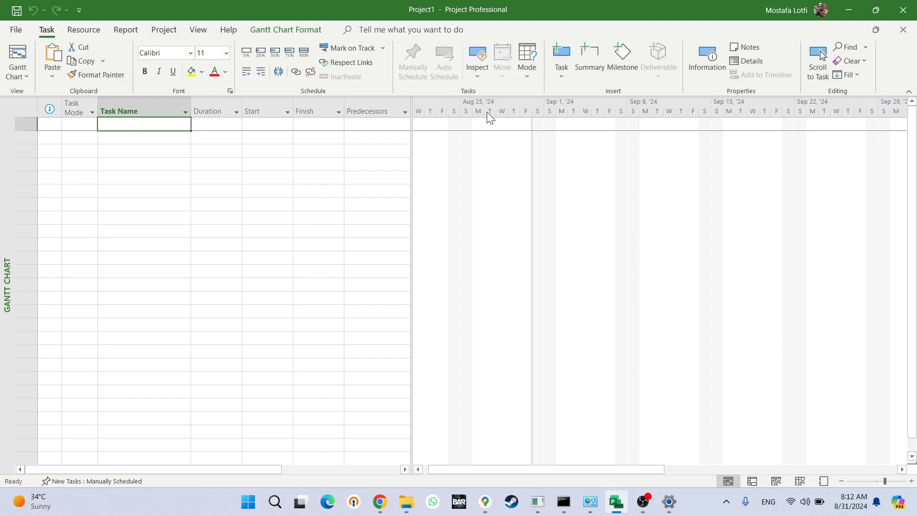
click(168, 32)
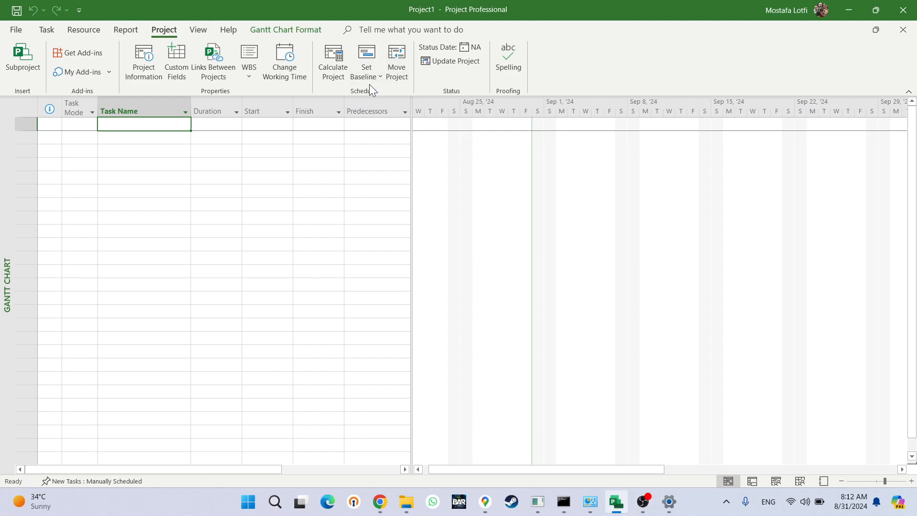
click(282, 78)
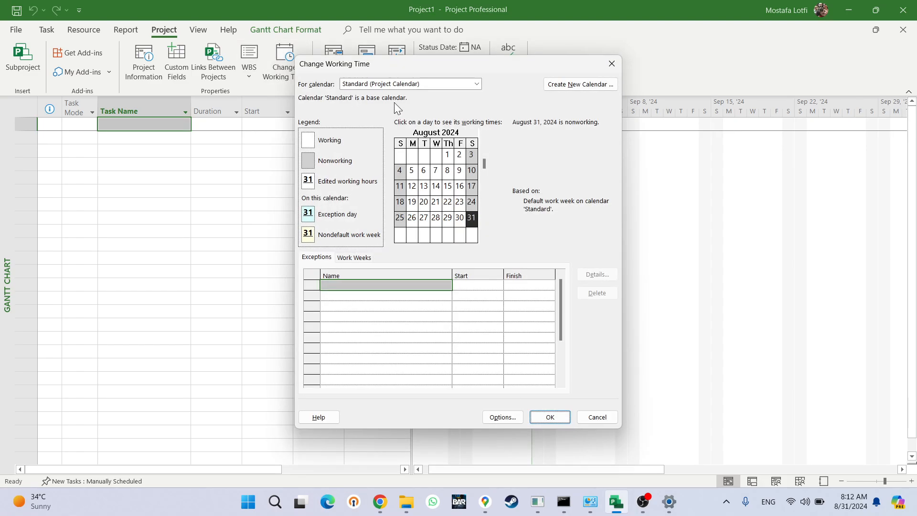
drag(444, 62, 437, 80)
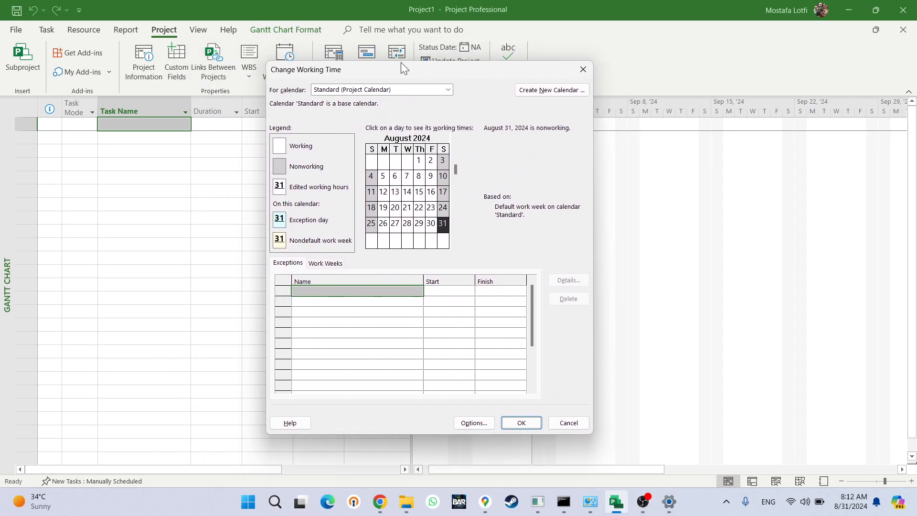
Step: Check which base calendars are available for the project, keeping Standard (Project Calendar) selected
click(359, 90)
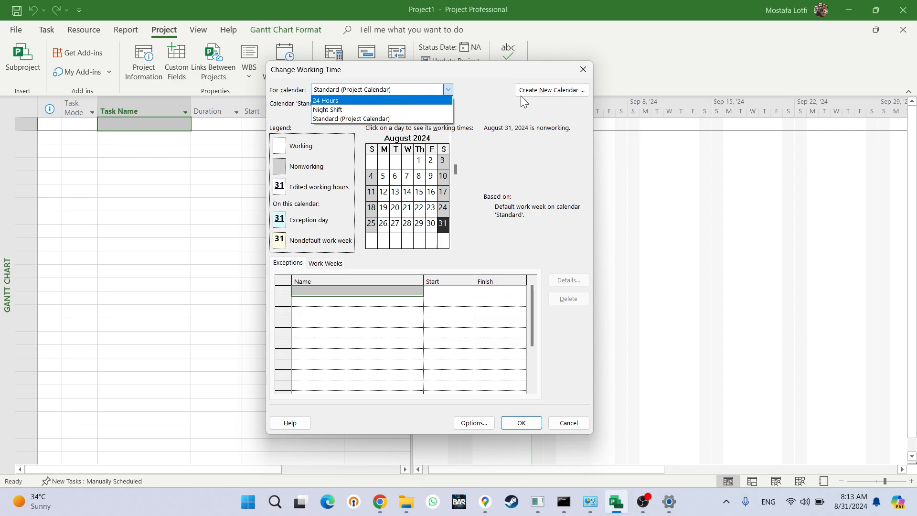
click(502, 93)
click(384, 89)
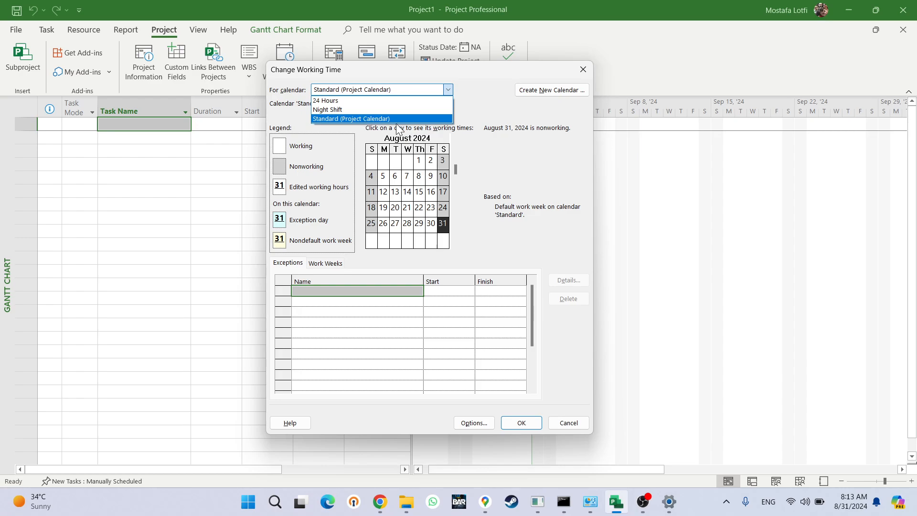
click(487, 96)
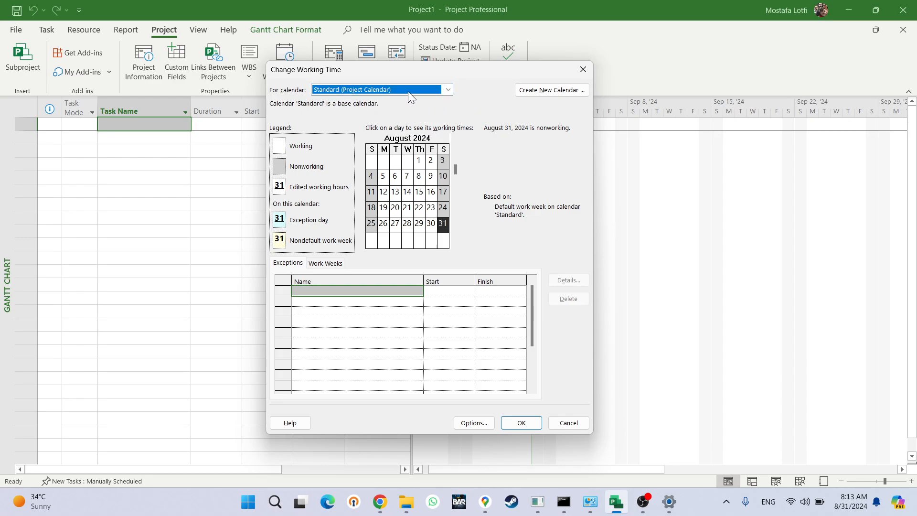
Step: Create a new base calendar named Practice 1, not copied from another calendar, and keep it selected for editing
click(540, 93)
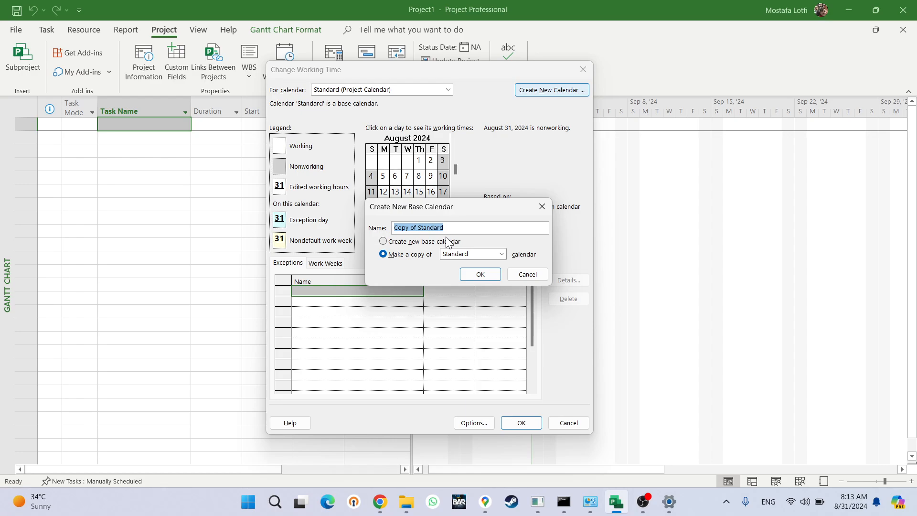
text(Practice 1)
click(392, 242)
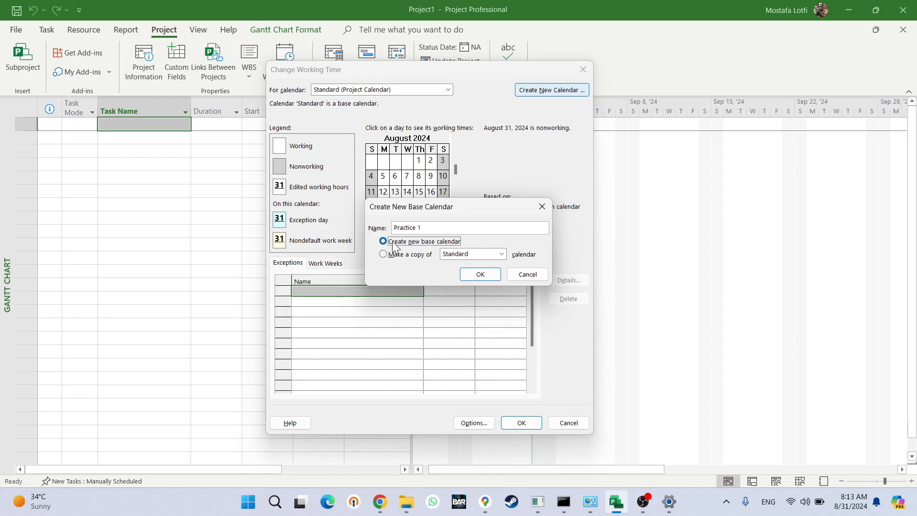
click(401, 256)
click(449, 255)
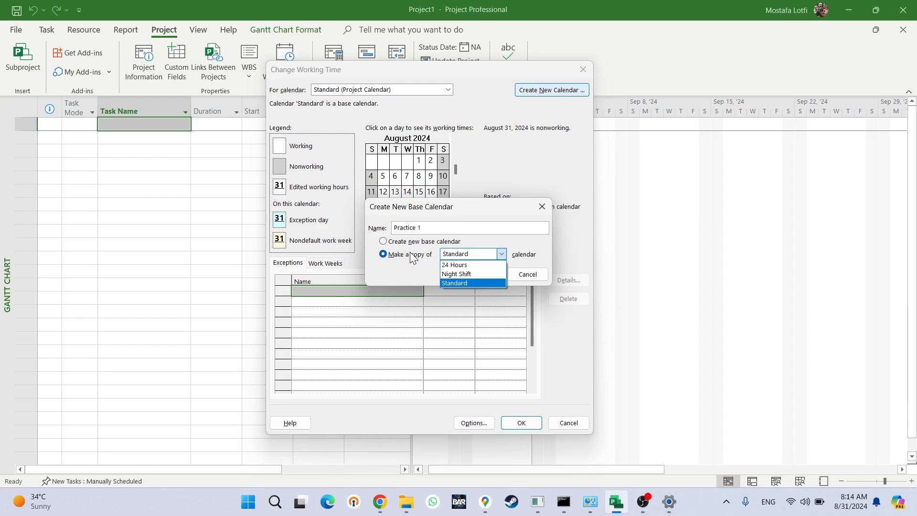
click(465, 255)
click(500, 254)
click(462, 206)
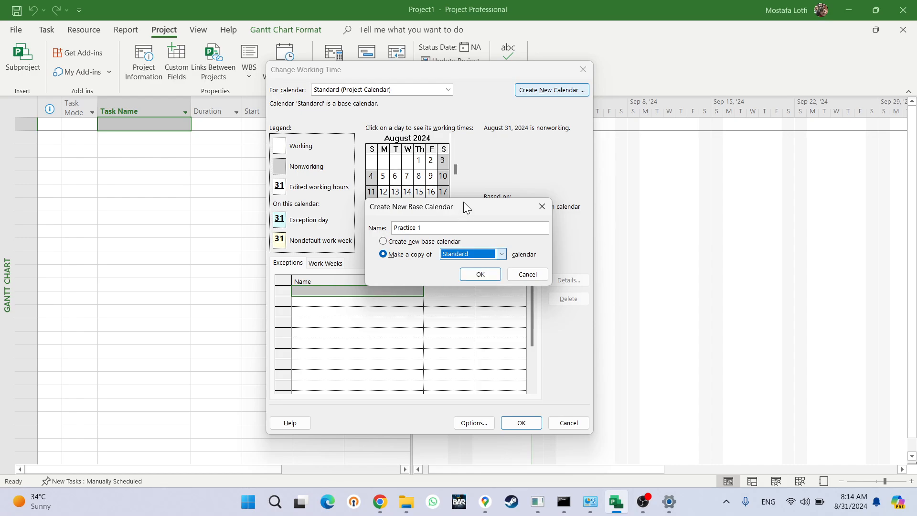
click(442, 241)
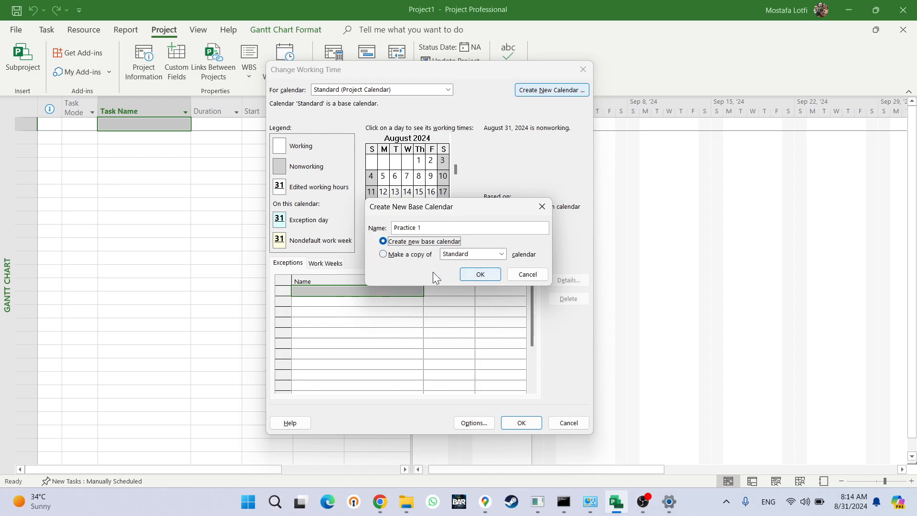
click(475, 276)
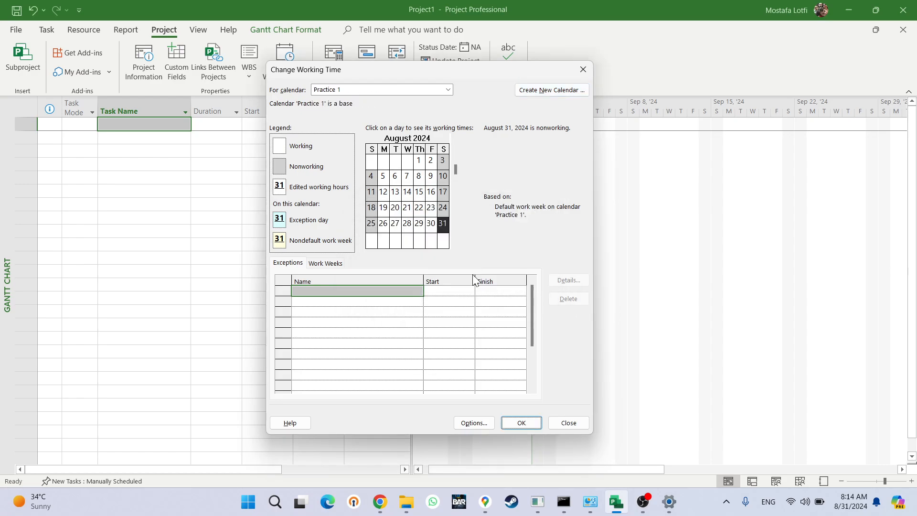
click(448, 89)
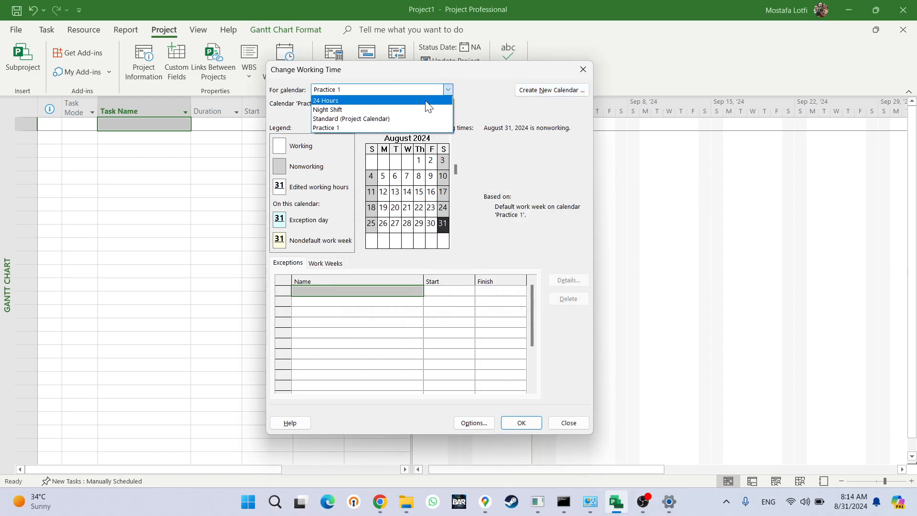
click(344, 126)
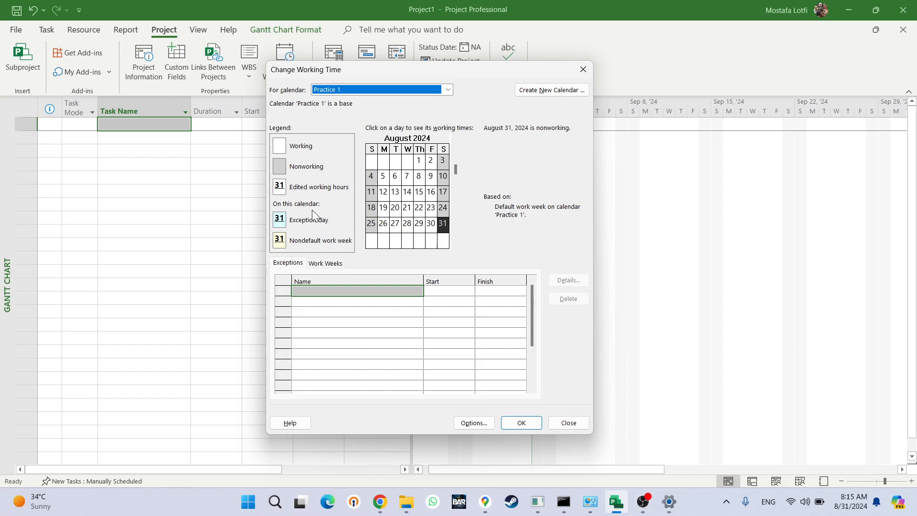
Step: Examine the working times of several weekdays and weekend days of August 2024 in the Practice 1 calendar
click(406, 176)
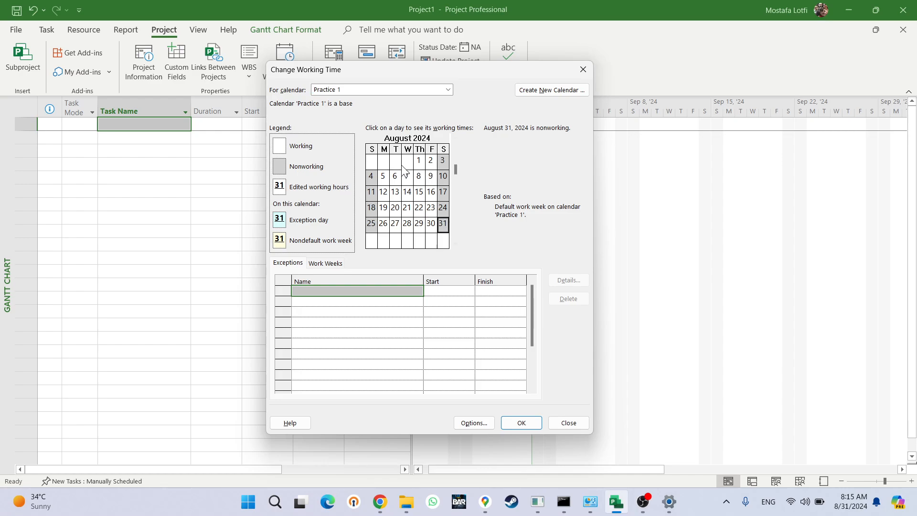
click(383, 191)
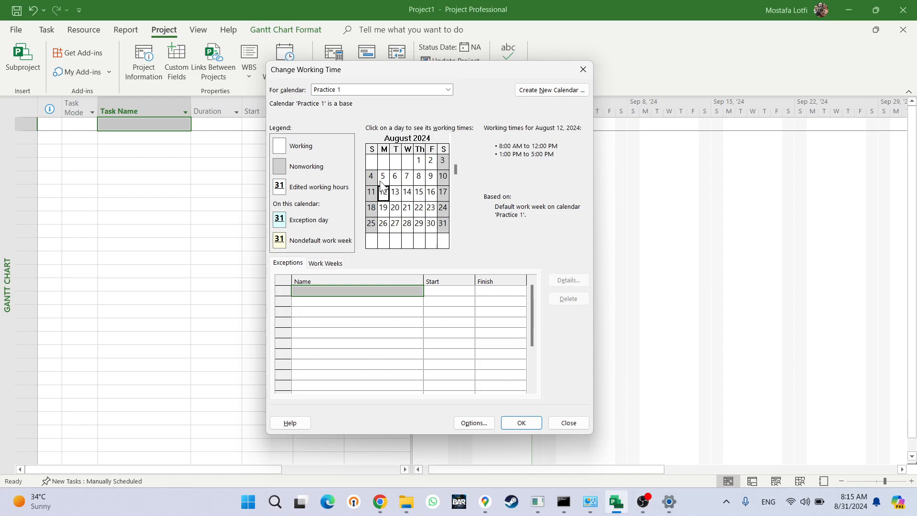
click(382, 177)
click(443, 208)
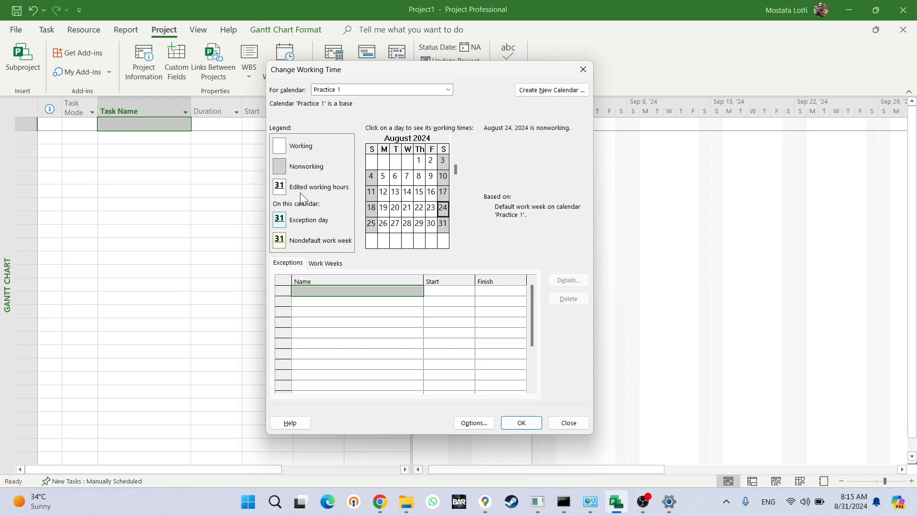
mouse_move(443, 191)
mouse_down()
mouse_move(371, 176)
mouse_move(443, 192)
mouse_up()
click(419, 192)
click(431, 176)
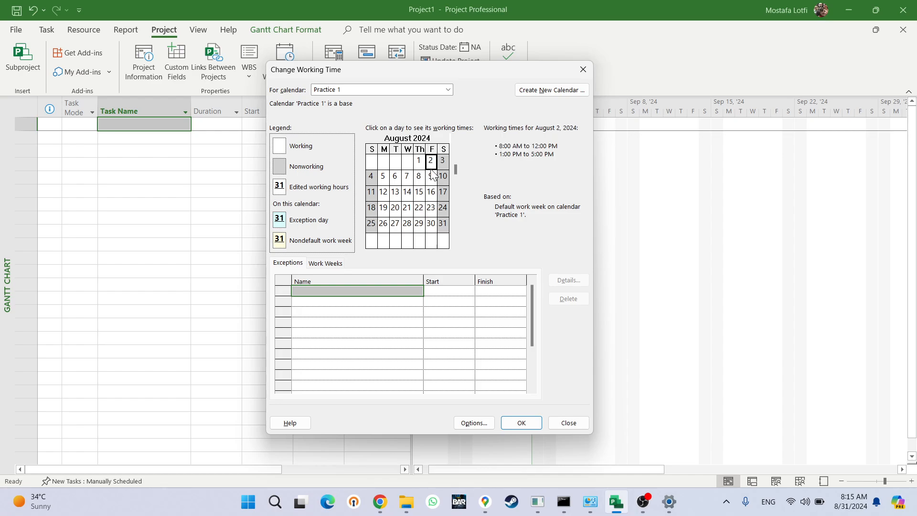
click(384, 210)
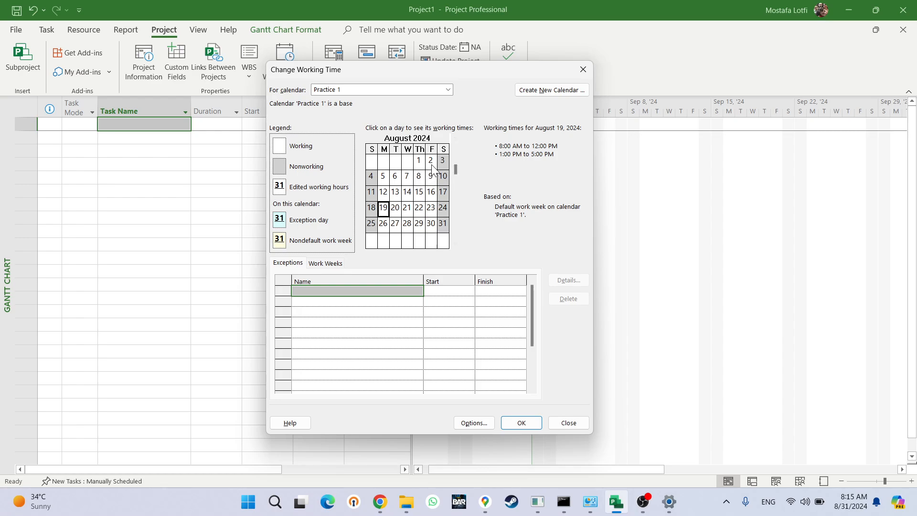
drag(430, 180, 417, 189)
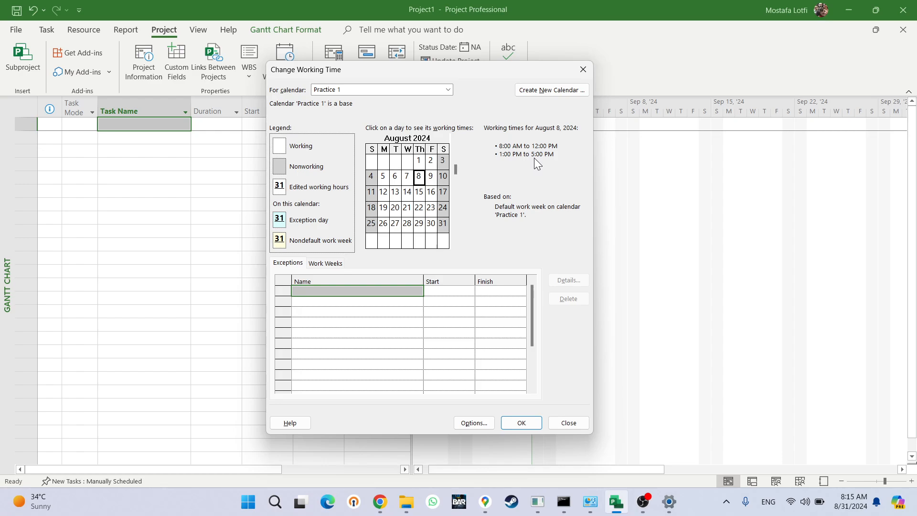
click(407, 192)
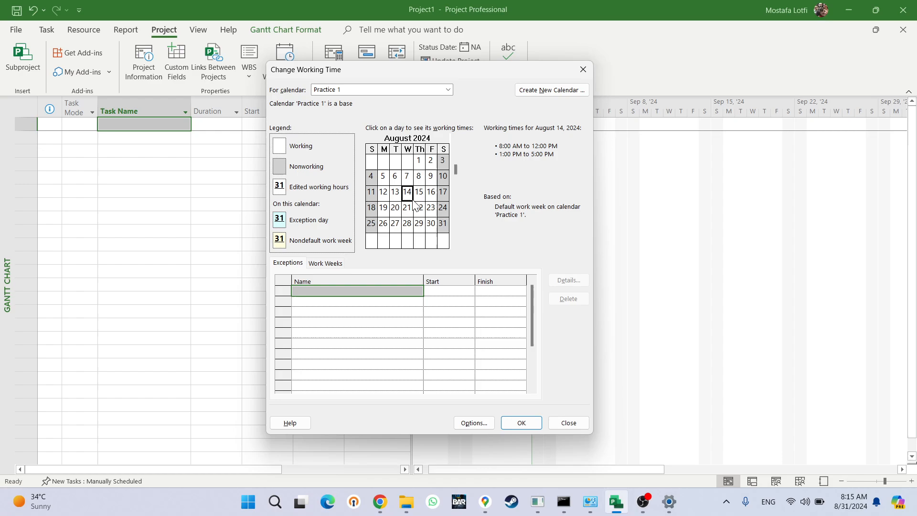
Step: Compare the Exceptions and Work Weeks lists of the Practice 1 calendar
click(314, 266)
click(287, 264)
click(318, 264)
click(292, 266)
click(316, 264)
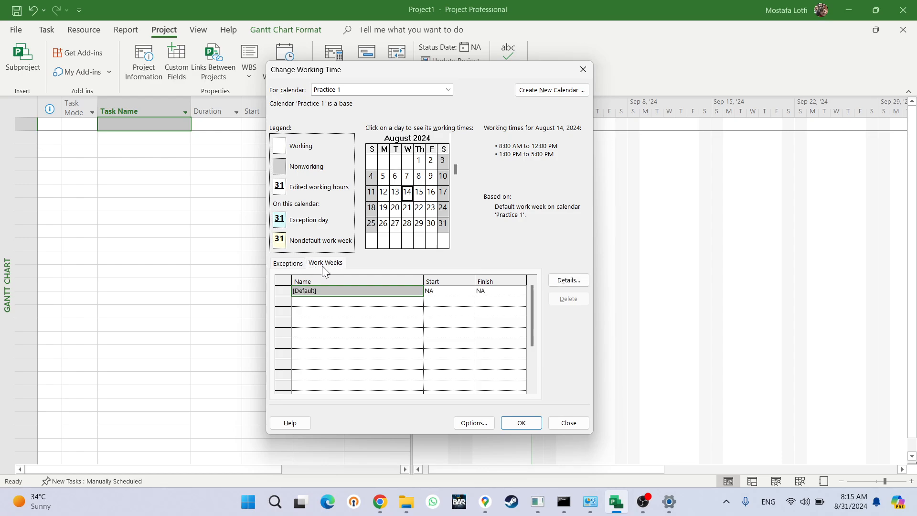
click(296, 265)
click(318, 290)
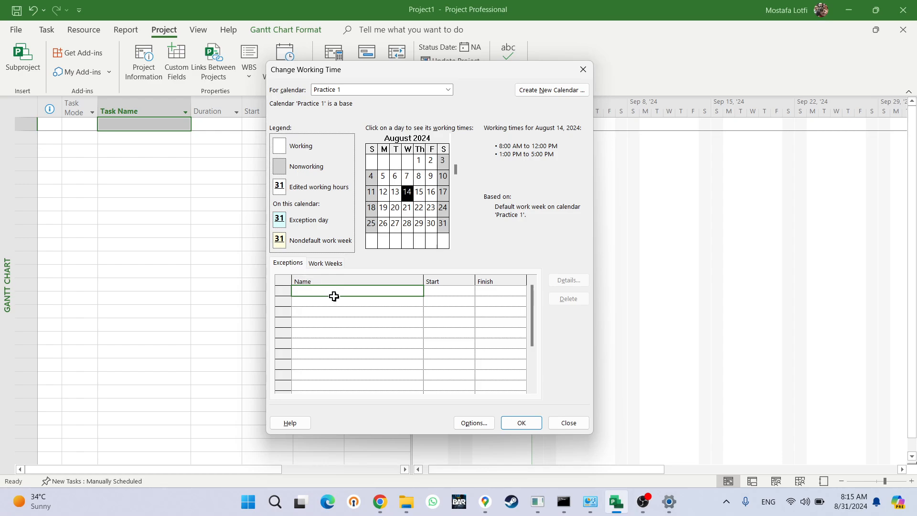
click(358, 302)
click(358, 292)
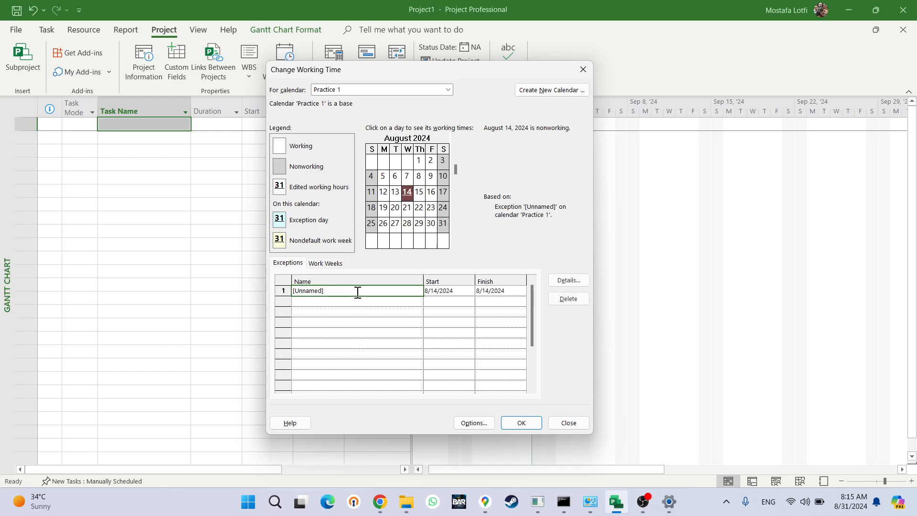
click(283, 292)
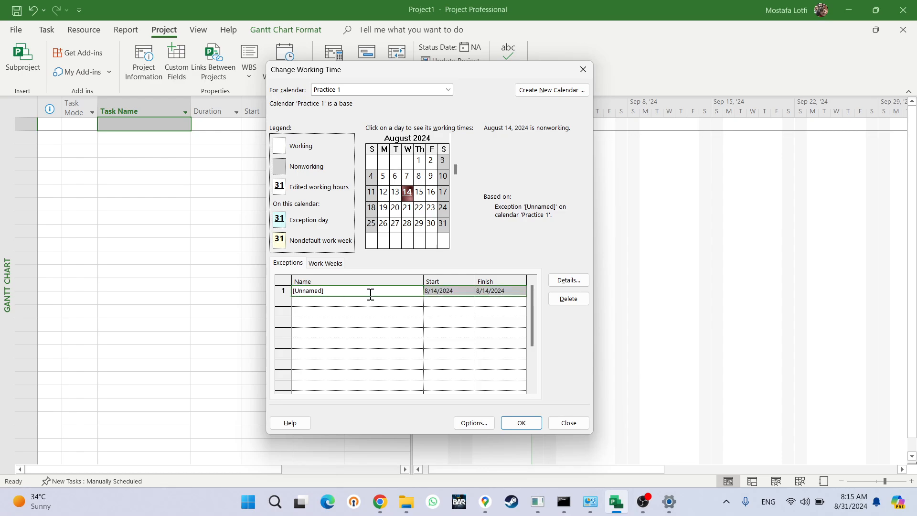
key(Delete)
click(415, 322)
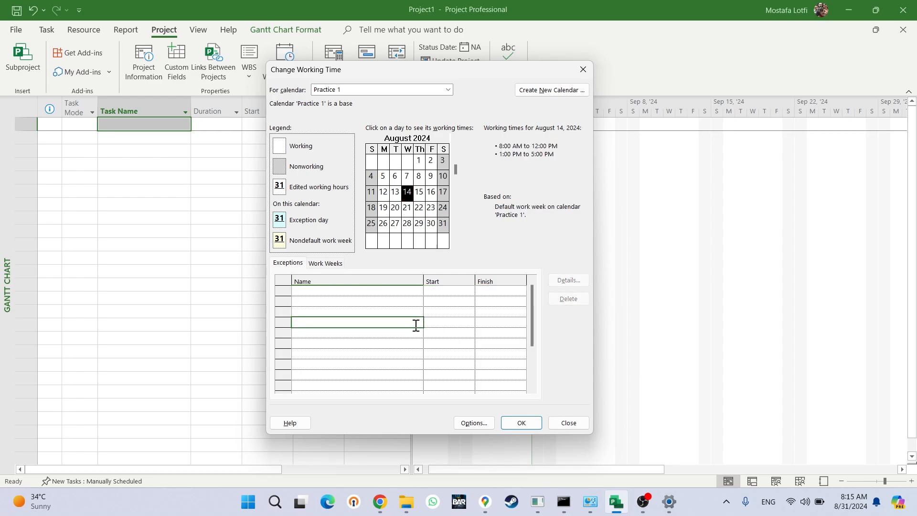
Step: Open the details of the [Default] work week of the Practice 1 calendar
click(335, 266)
click(353, 292)
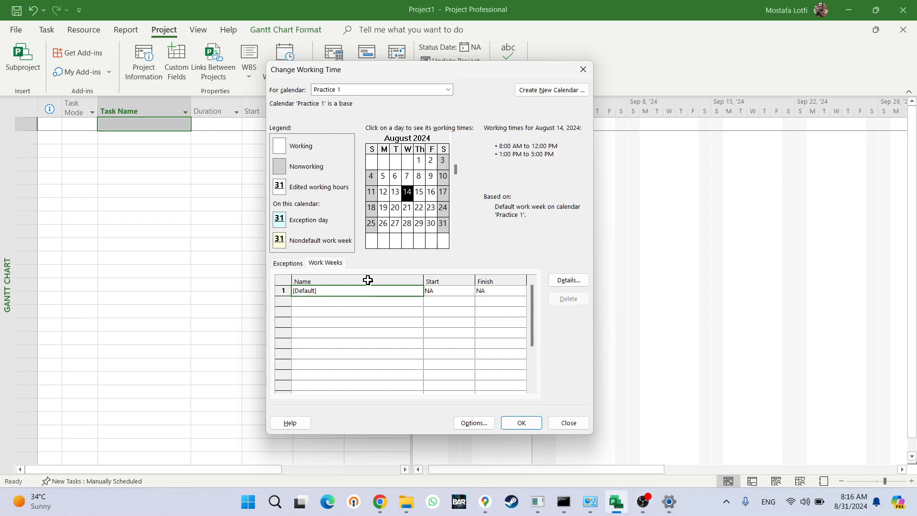
click(442, 177)
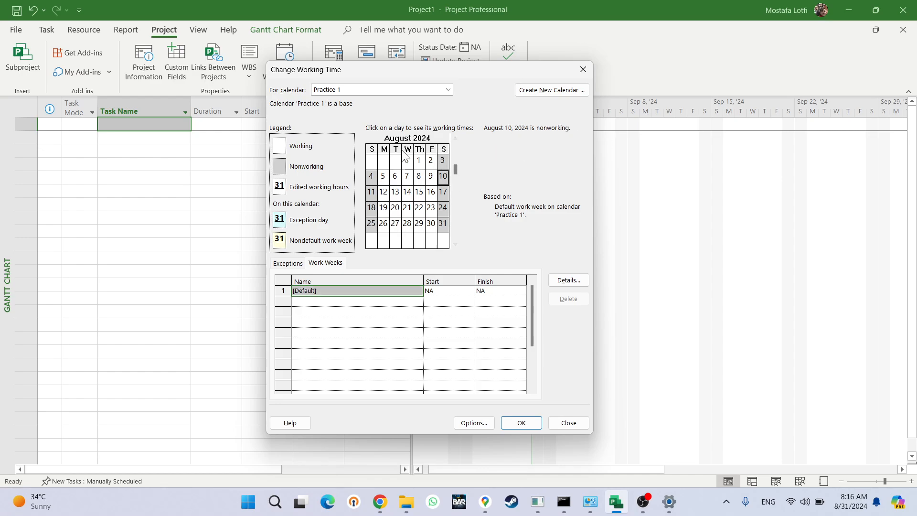
click(407, 208)
click(334, 294)
click(350, 322)
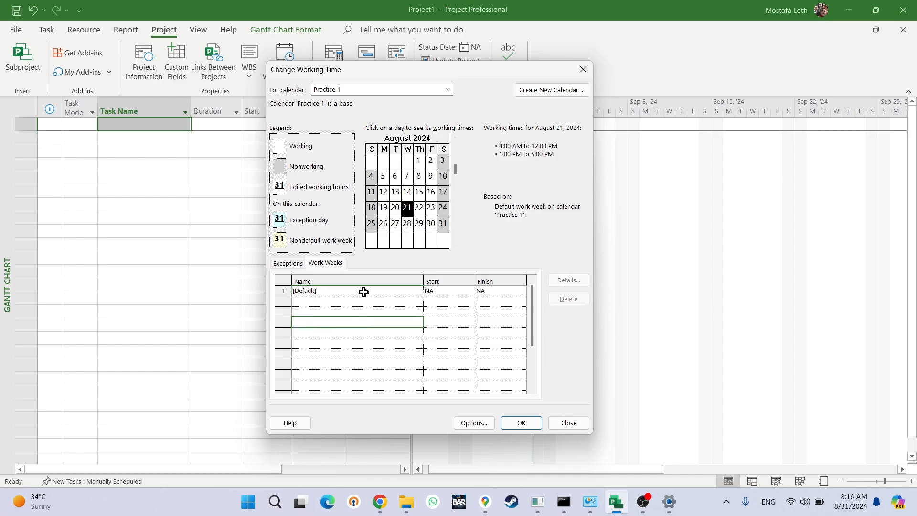
click(364, 290)
click(565, 281)
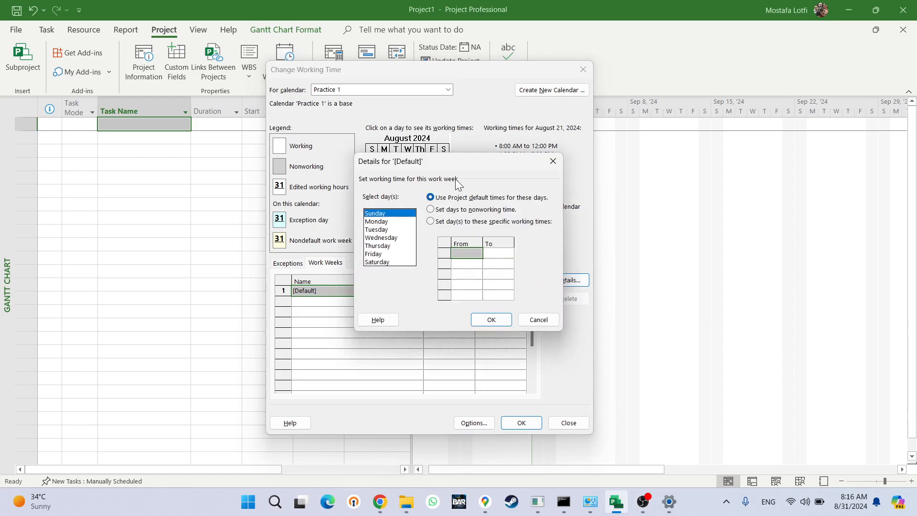
drag(450, 156, 463, 161)
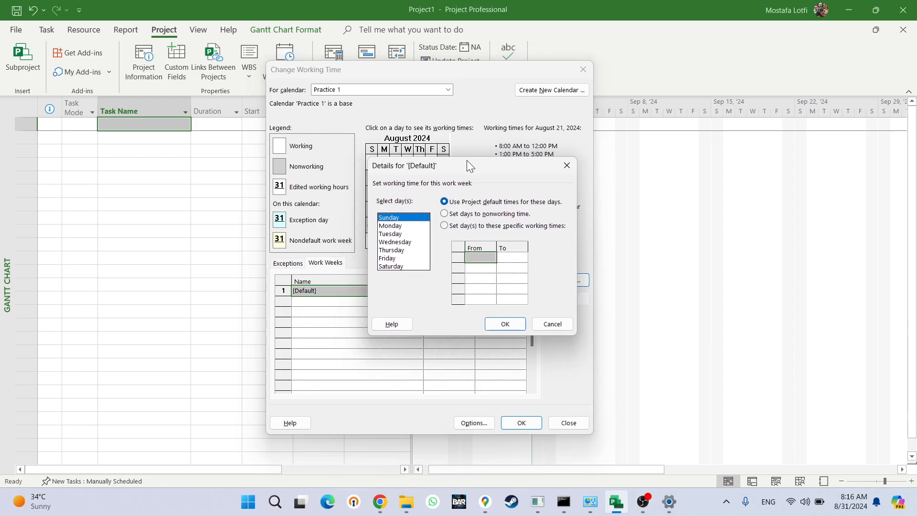
click(413, 224)
click(413, 218)
drag(414, 219, 412, 266)
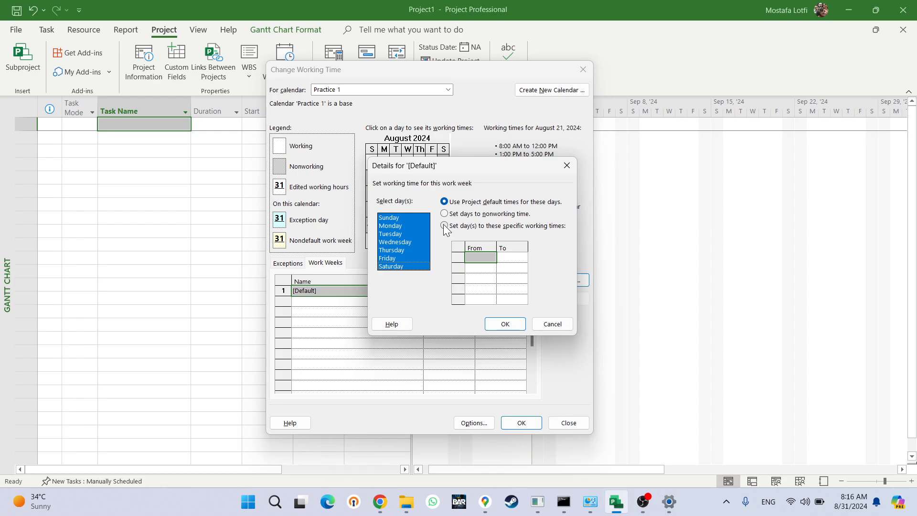
Step: Give Sunday specific working times in the [Default] work week, with a first shift from 8:00 AM to 12:00 PM
click(401, 217)
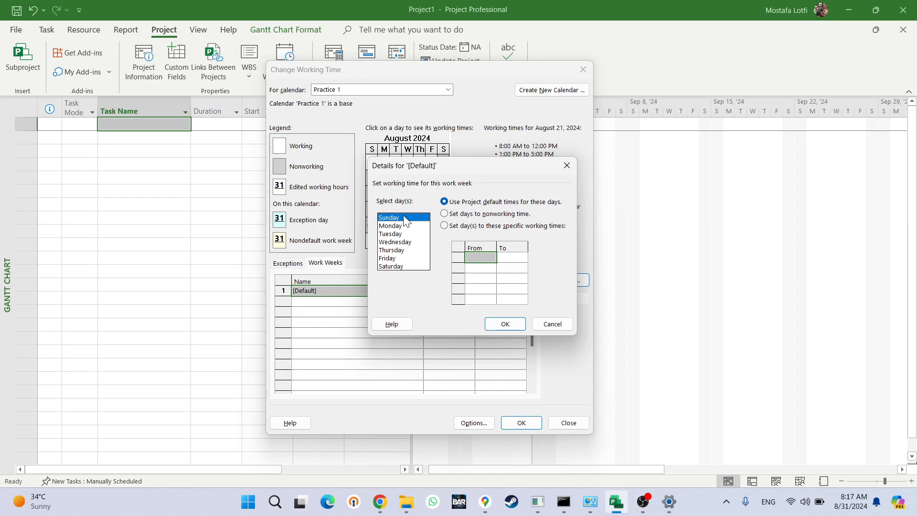
click(454, 230)
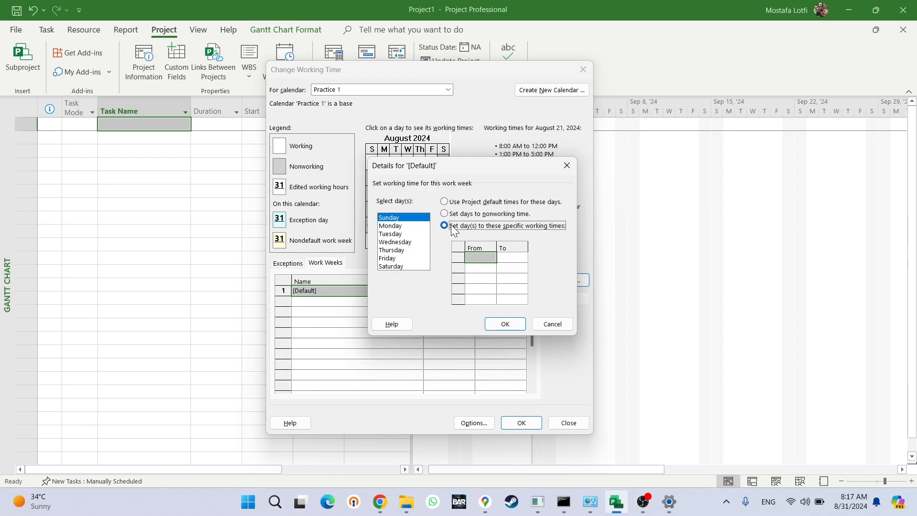
click(483, 257)
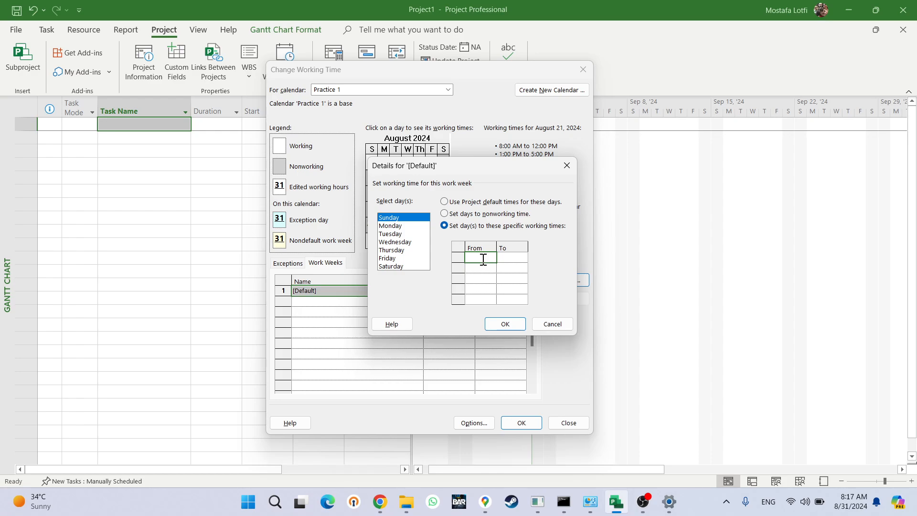
text(8)
key(Return)
click(509, 256)
text(12)
Step: Add a second Sunday shift from 1:00 PM to 5:00 PM in the [Default] work week
click(478, 268)
text(1)
click(520, 268)
text(1)
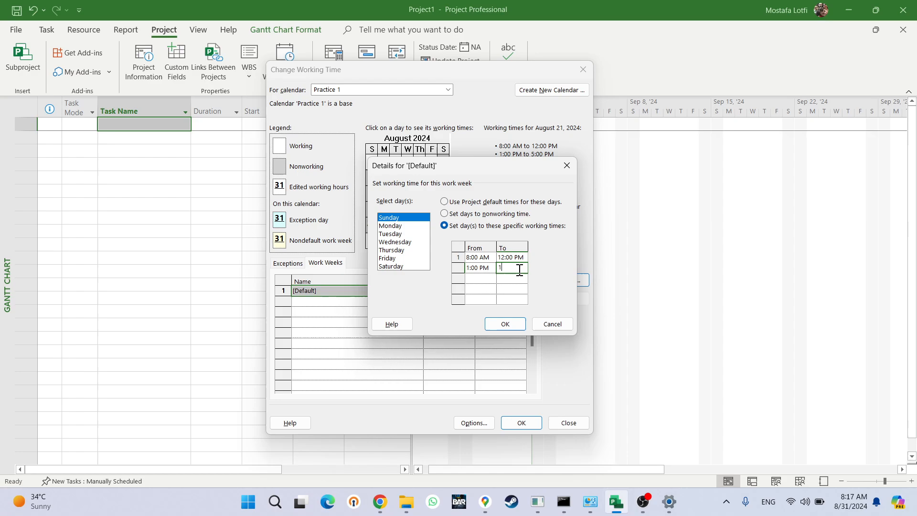
key(BackSpace)
text(5)
key(Return)
click(406, 219)
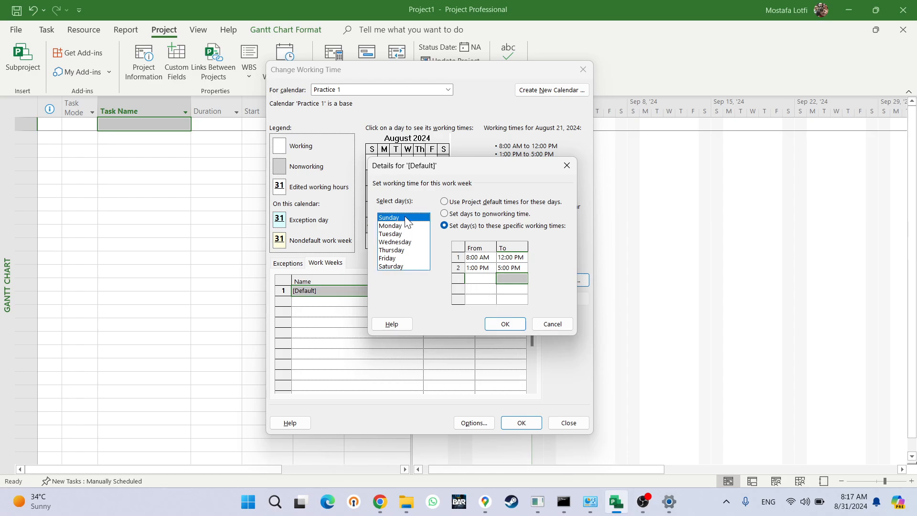
Step: Set Wednesday to nonworking time in the [Default] work week and apply the day settings
click(406, 226)
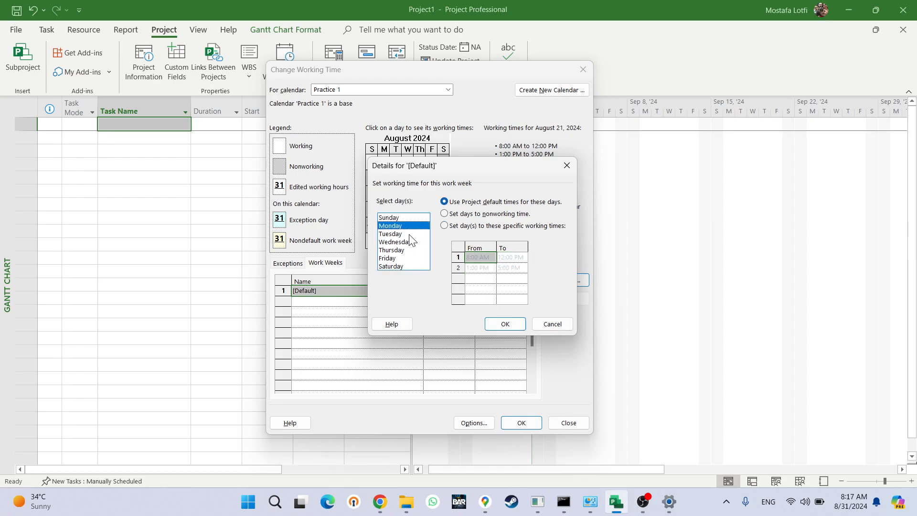
click(409, 234)
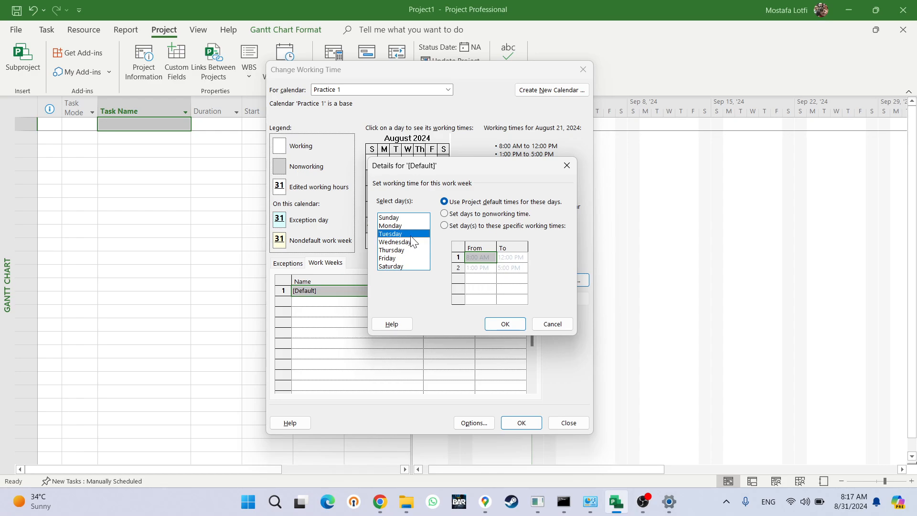
click(410, 243)
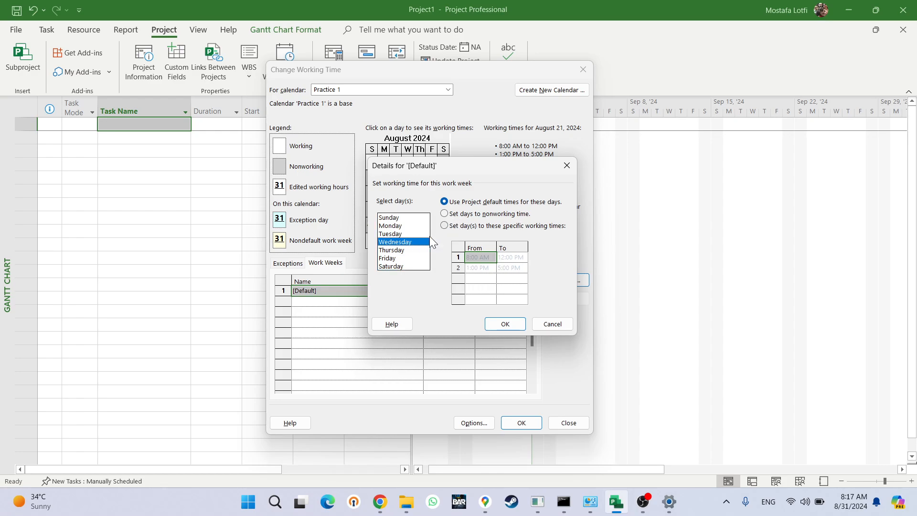
click(451, 214)
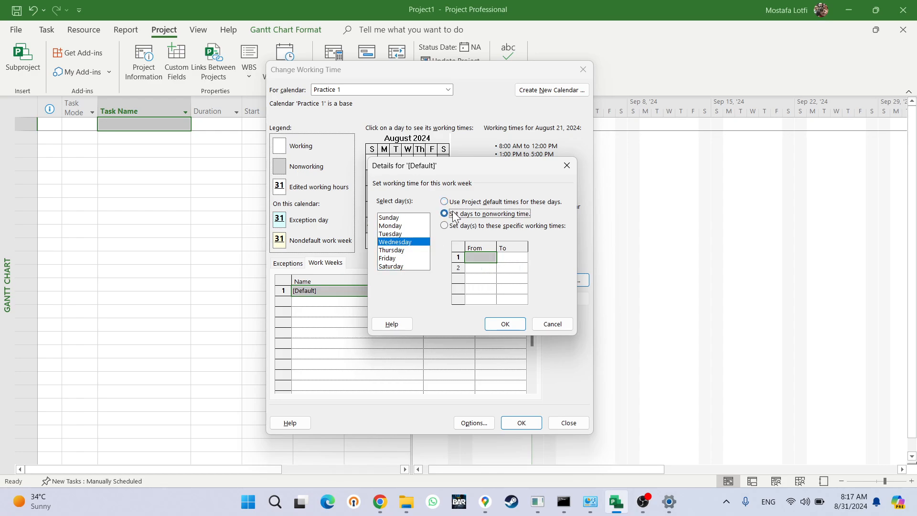
click(499, 326)
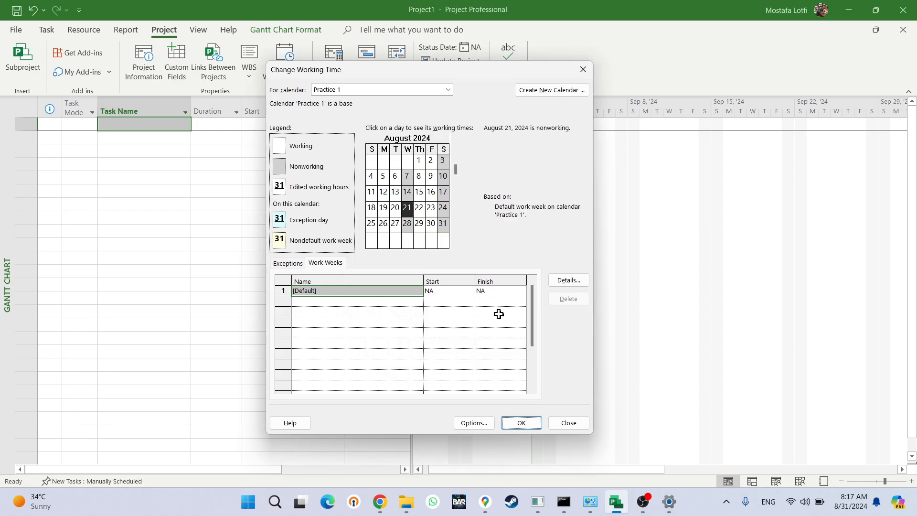
Step: Examine the Wednesday and Sunday settings in the details of the [Default] work week
click(567, 280)
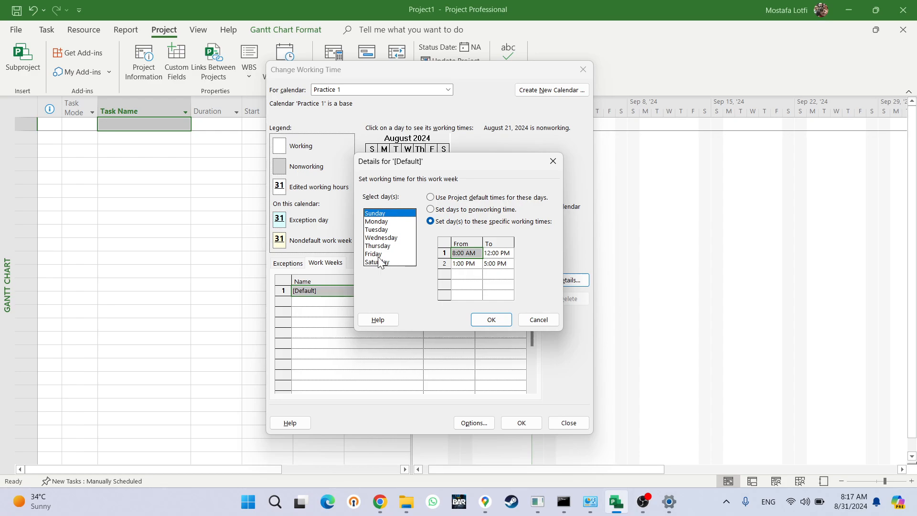
click(382, 238)
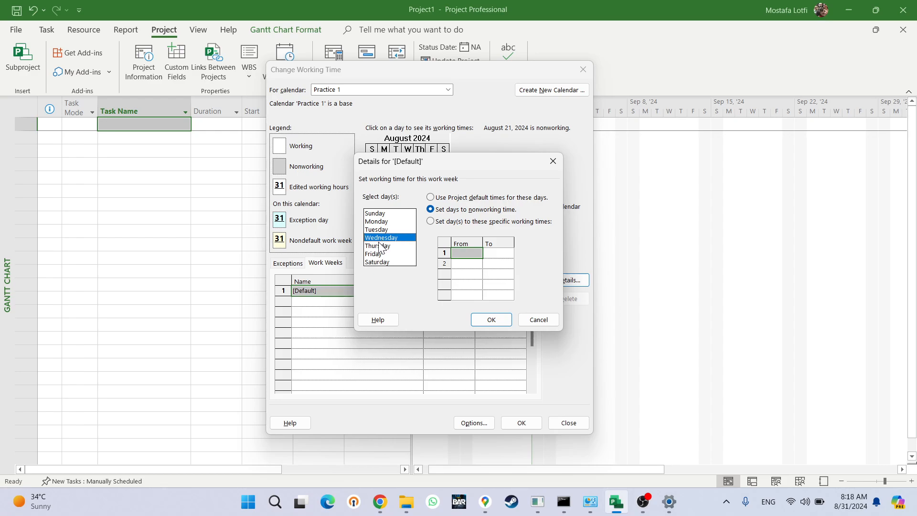
click(390, 214)
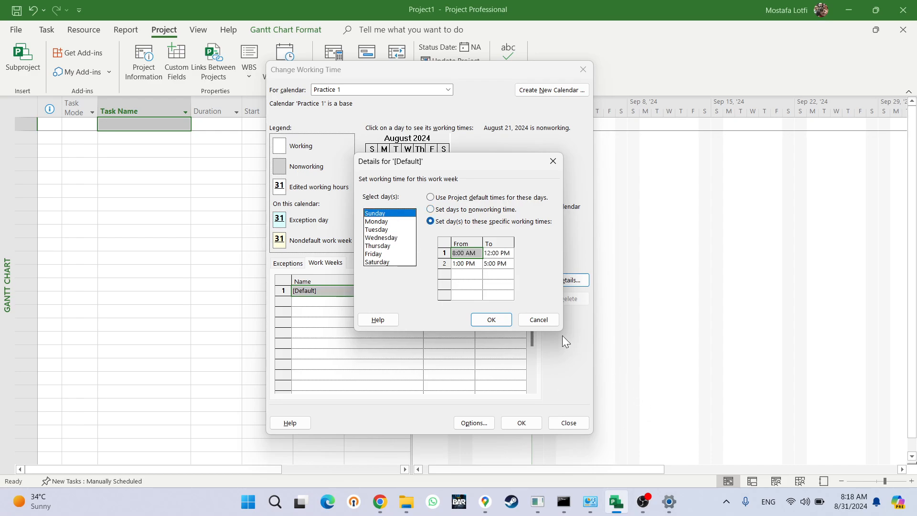
click(538, 320)
click(568, 280)
drag(400, 220, 396, 280)
click(405, 230)
click(402, 215)
drag(397, 211, 399, 262)
click(396, 222)
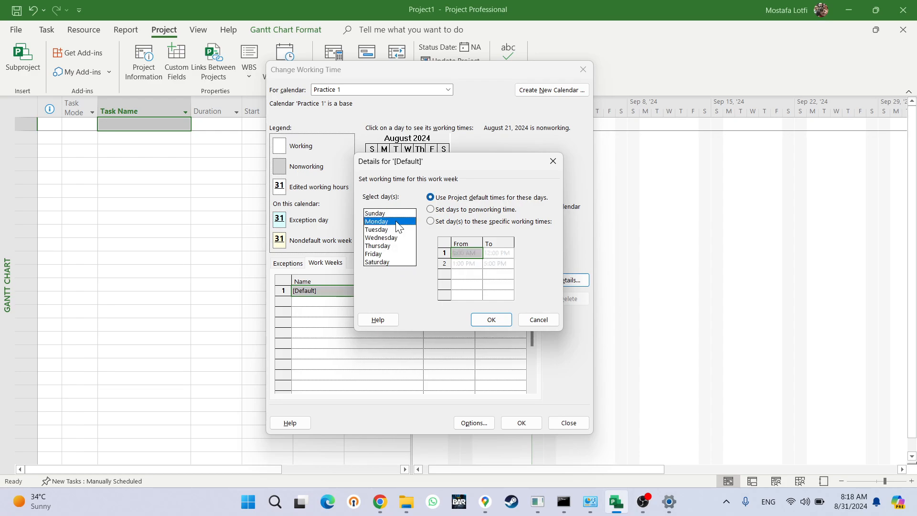
click(395, 213)
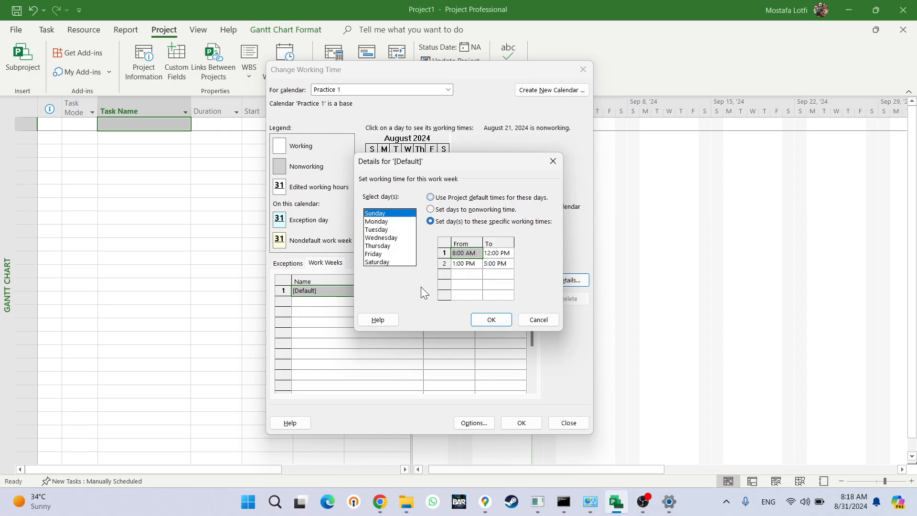
click(530, 320)
Step: Set all seven days of the [Default] work week to specific working times from 7:00 AM to 6:00 PM
click(579, 283)
click(458, 209)
click(468, 221)
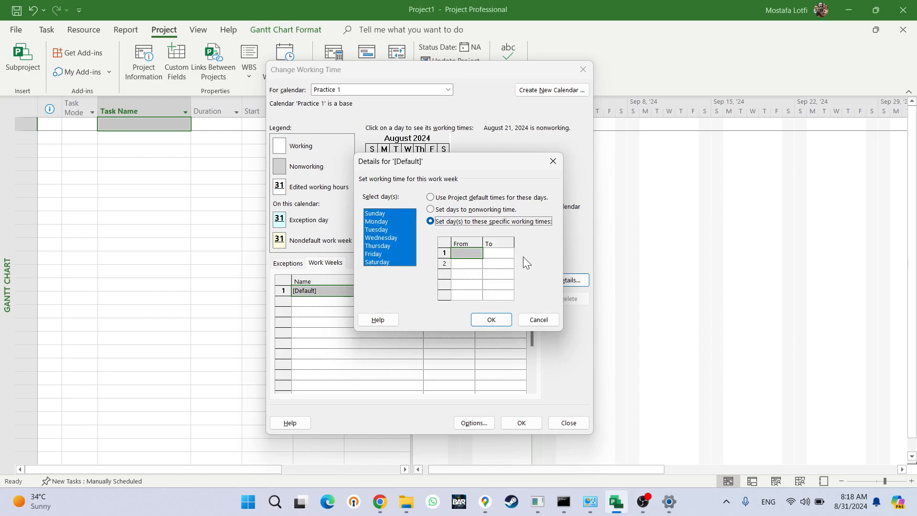
click(466, 252)
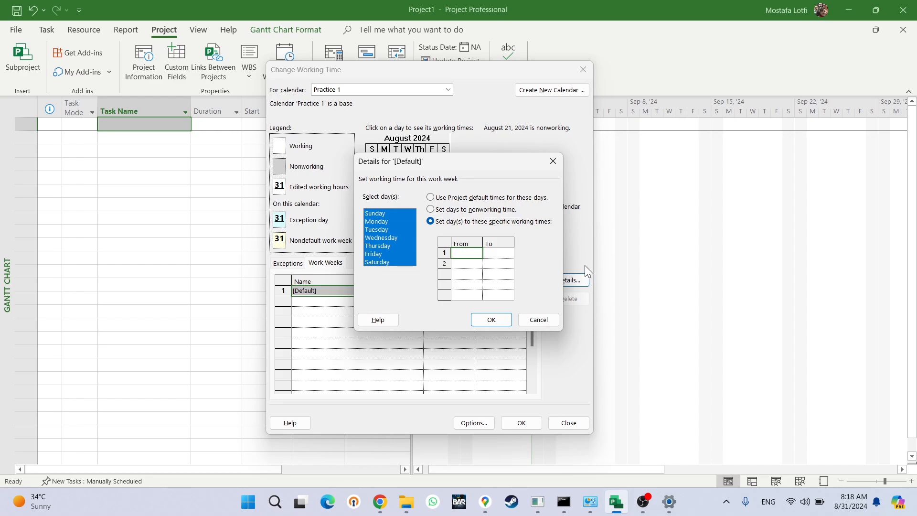
text(7)
click(499, 253)
text(18)
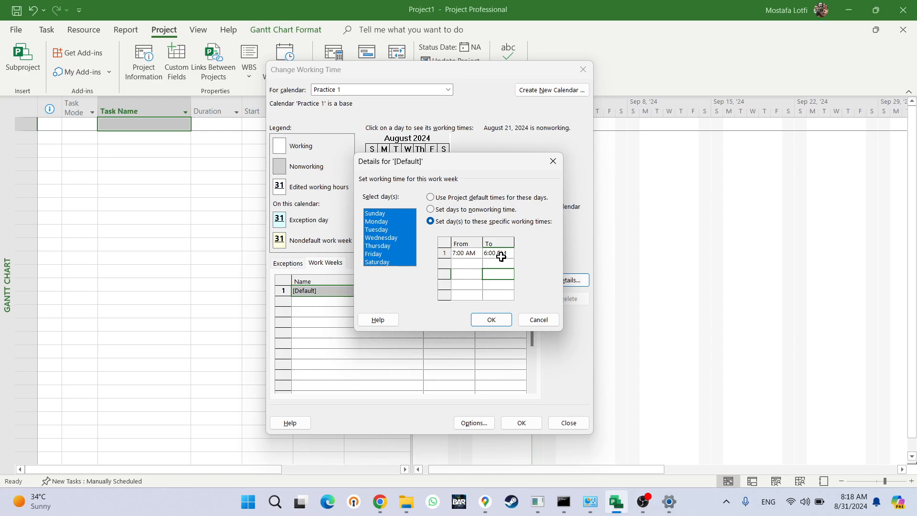
click(500, 256)
click(464, 250)
click(496, 254)
click(471, 254)
click(494, 251)
click(470, 256)
click(495, 253)
click(471, 255)
click(500, 254)
Step: Set Sunday to nonworking time in the [Default] work week and apply the day settings
click(394, 213)
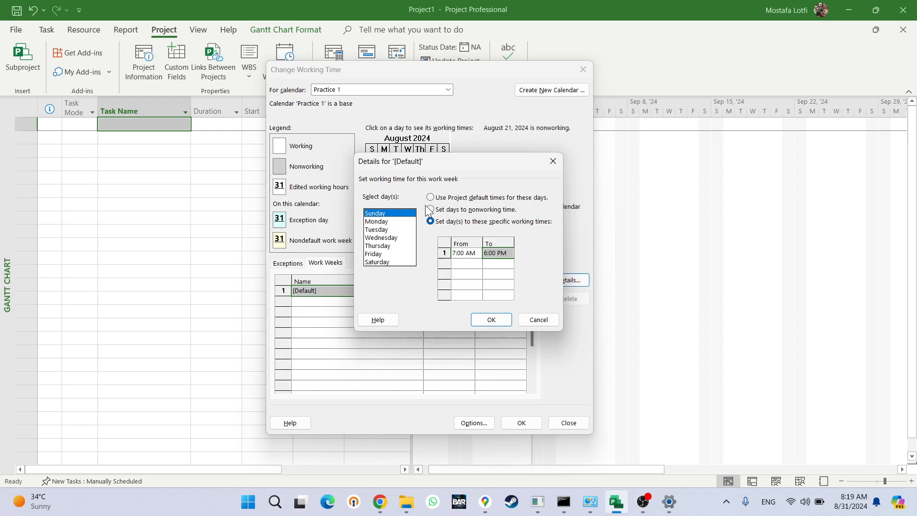
click(430, 209)
click(491, 320)
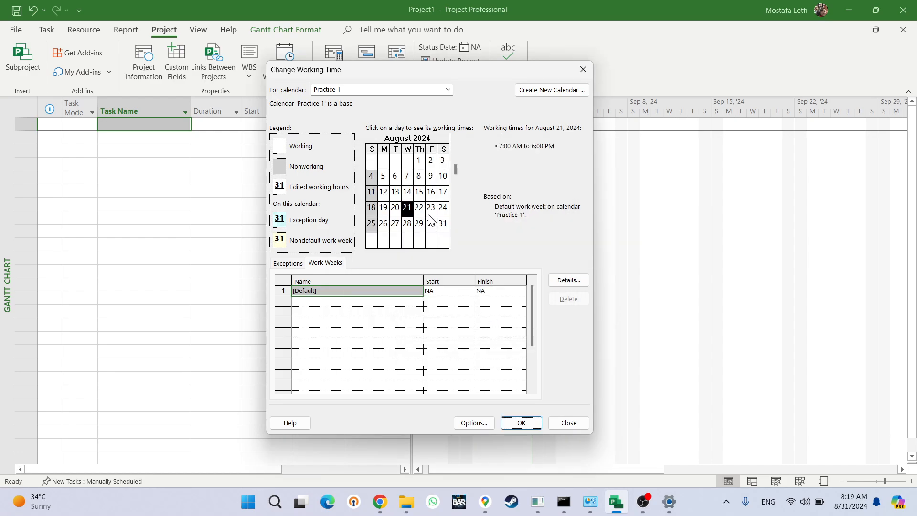
Step: Check the working times of Sundays and other days of August 2024 in the Practice 1 calendar
click(396, 177)
click(411, 198)
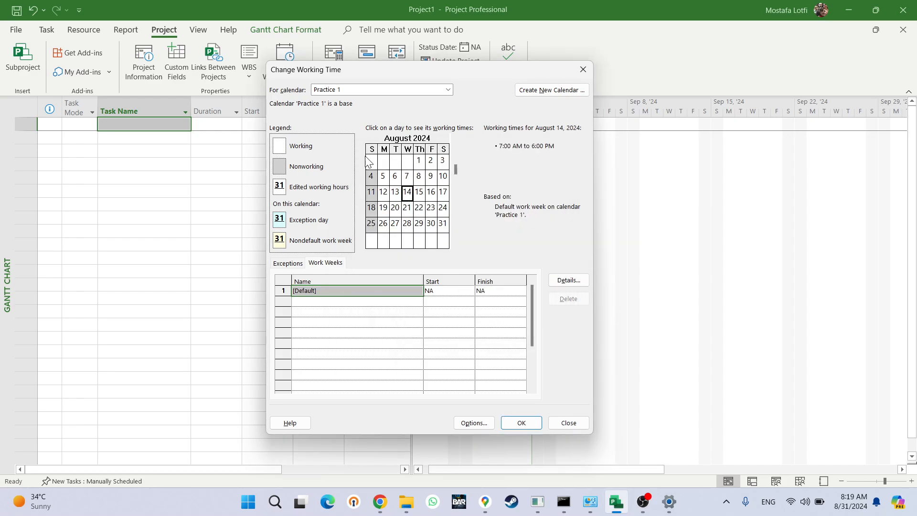
click(371, 287)
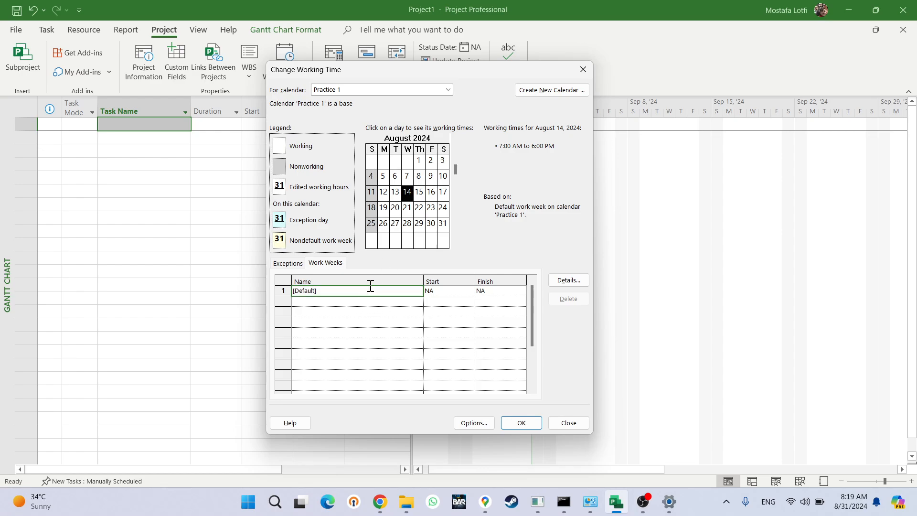
click(406, 175)
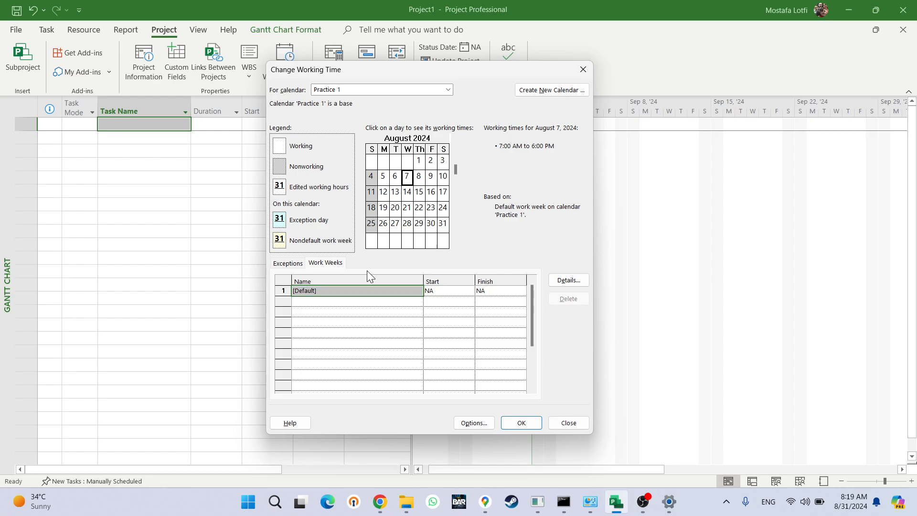
click(382, 192)
click(370, 179)
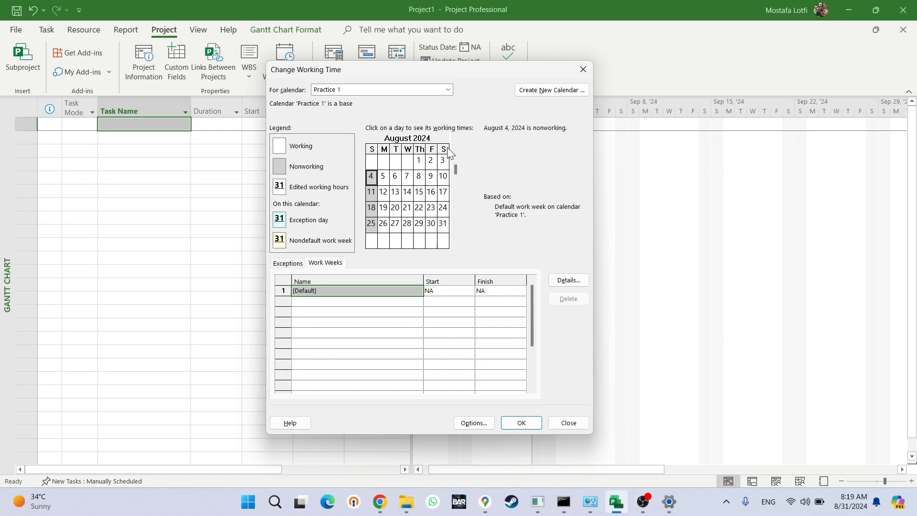
click(407, 191)
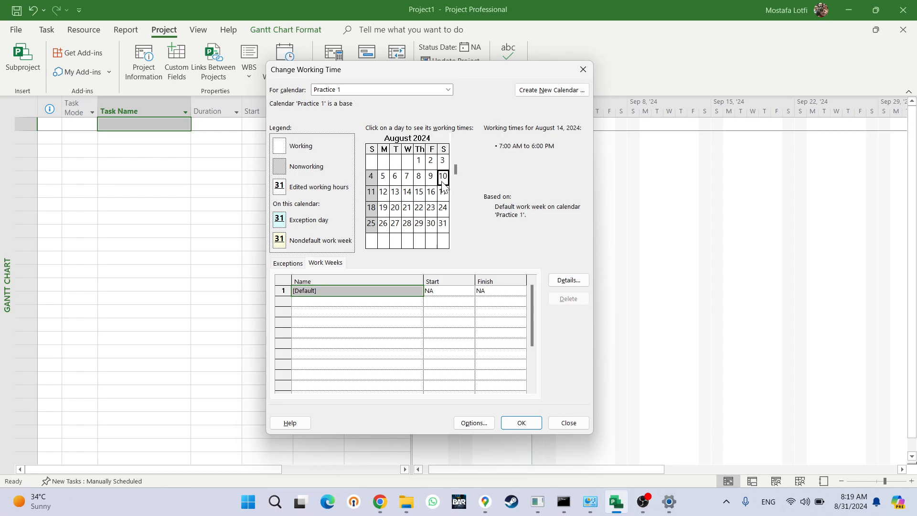
click(395, 176)
click(407, 192)
Step: Add a work week named event below [Default], with August 1, 2024 selected in the calendar
click(364, 310)
click(370, 300)
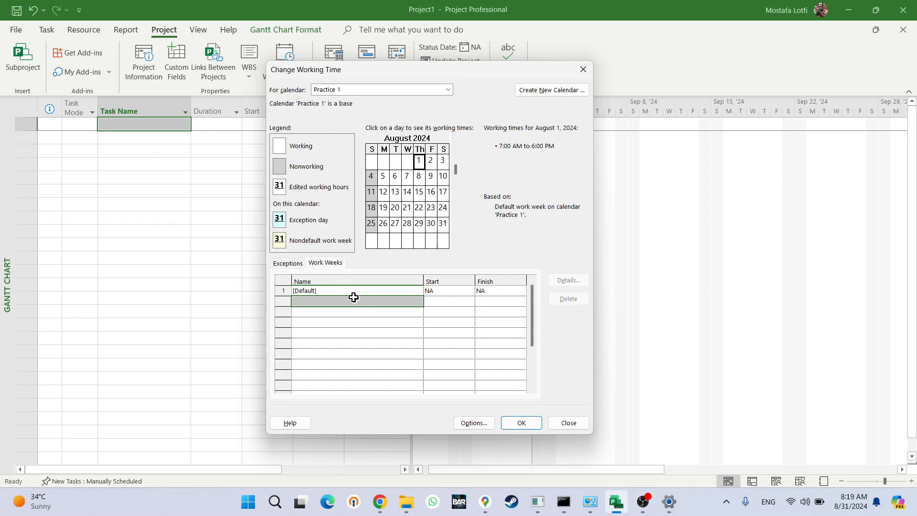
click(350, 291)
click(354, 302)
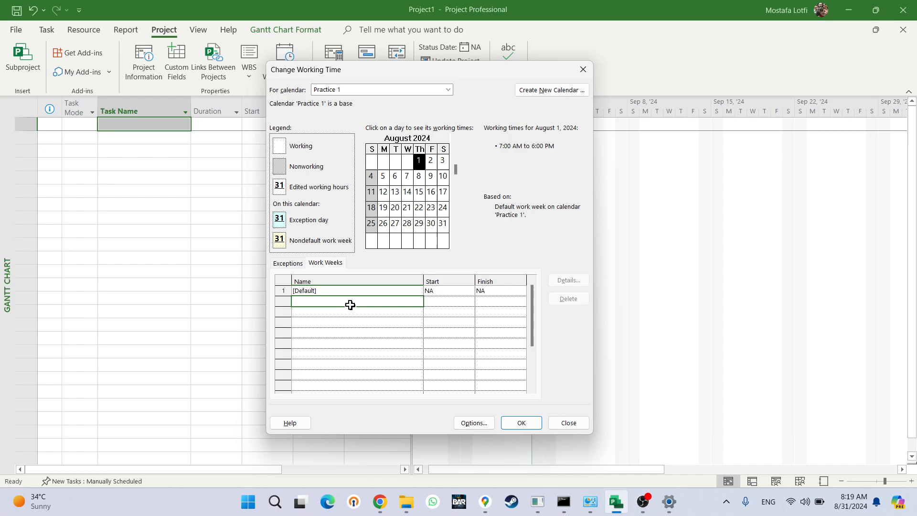
click(348, 344)
click(360, 302)
text(event)
key(Return)
click(359, 302)
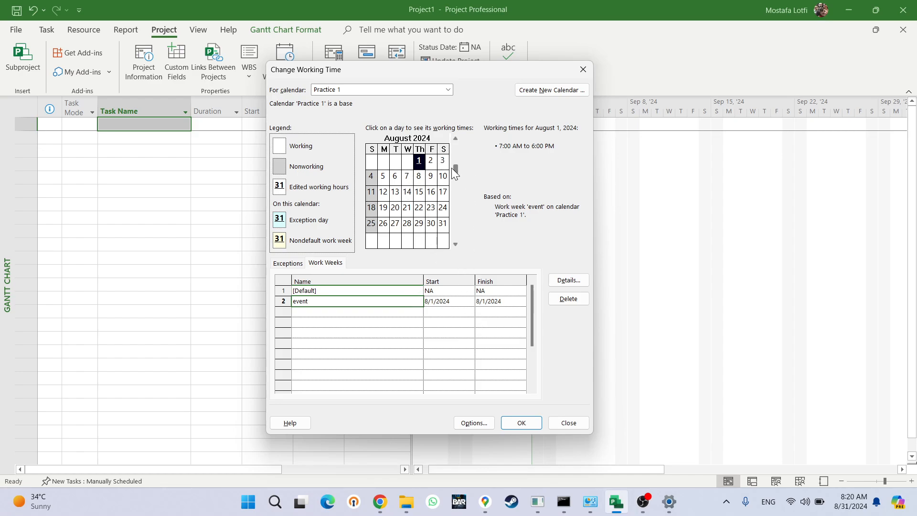
Step: Check September 2024 in the calendar and set the finish date of the event work week to 8/31/2024
click(455, 245)
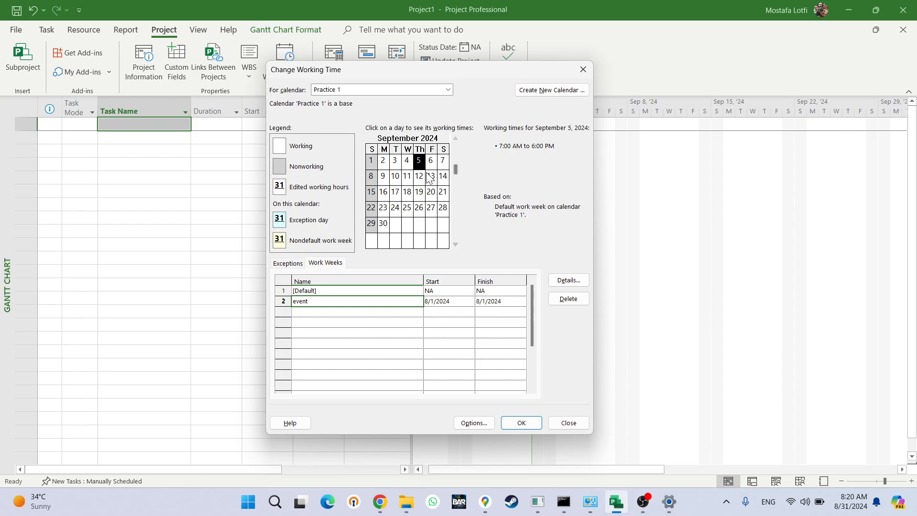
click(371, 162)
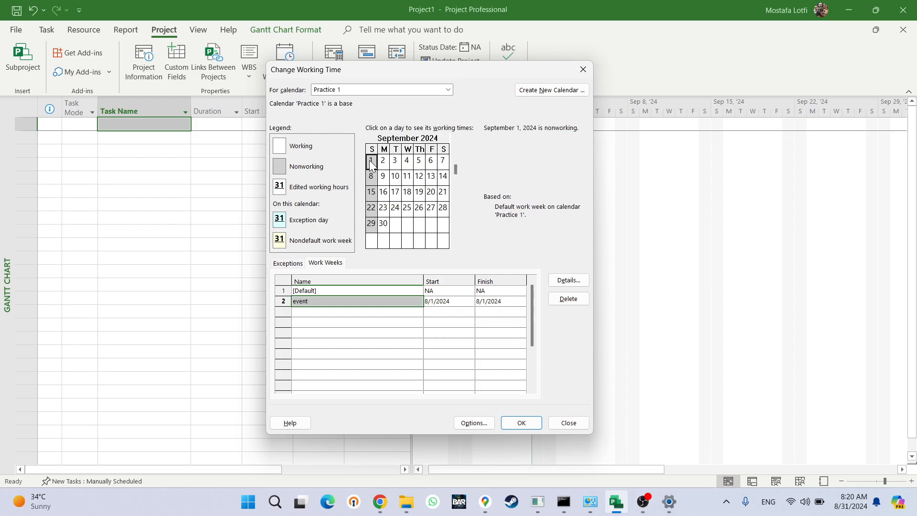
click(504, 301)
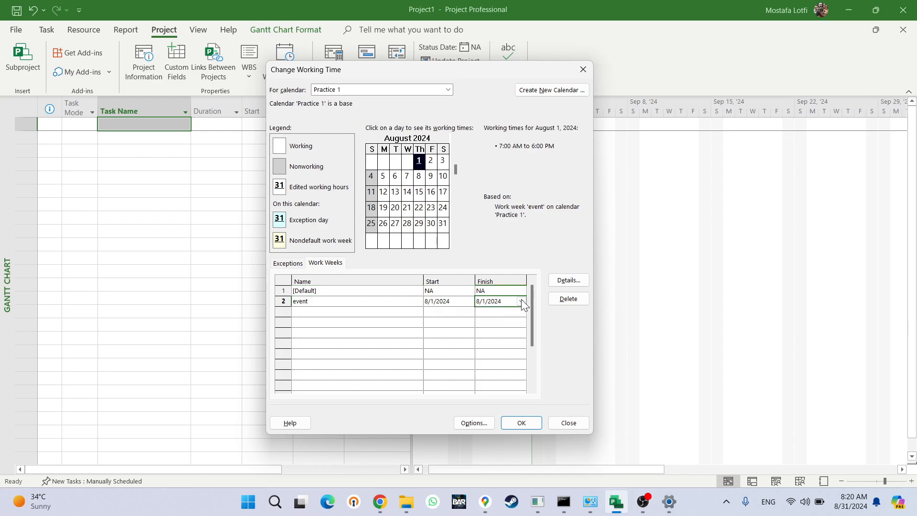
click(521, 301)
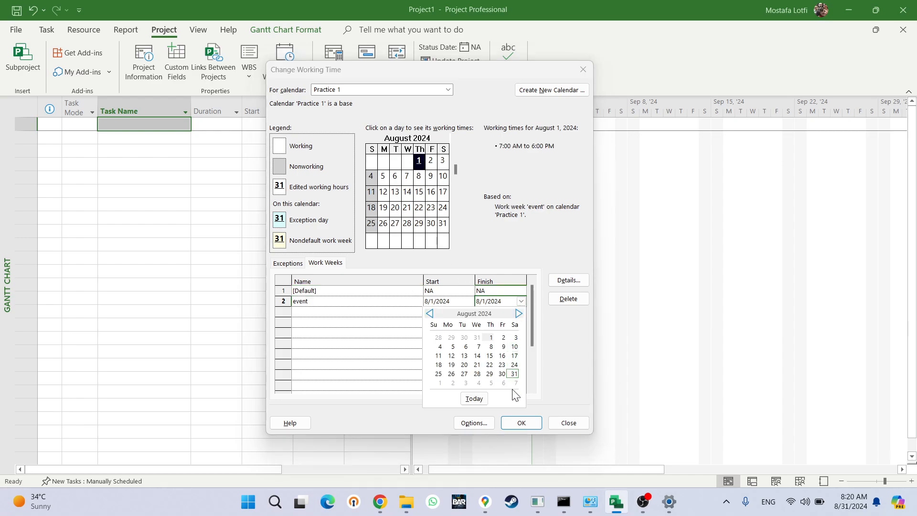
click(513, 374)
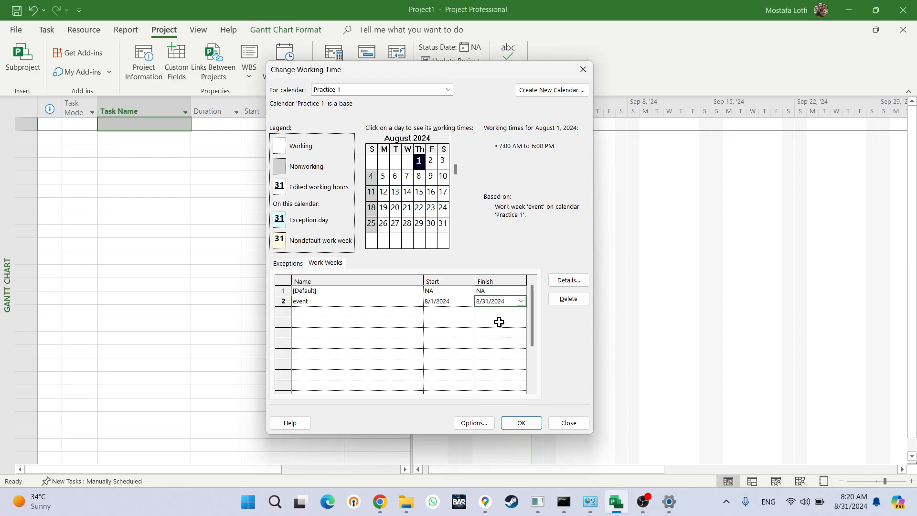
Step: Set the event work week's start date to 9/1/2024 and its finish date to 9/30/2024
click(427, 299)
click(469, 301)
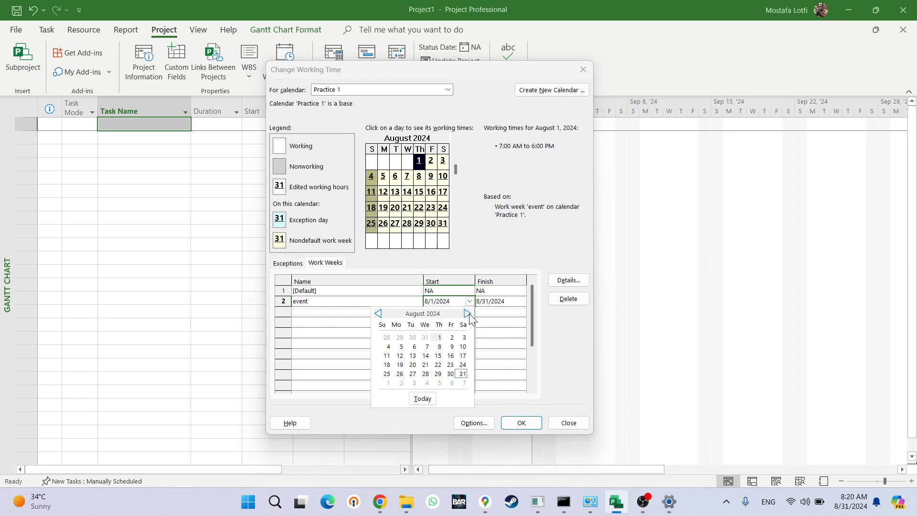
click(388, 337)
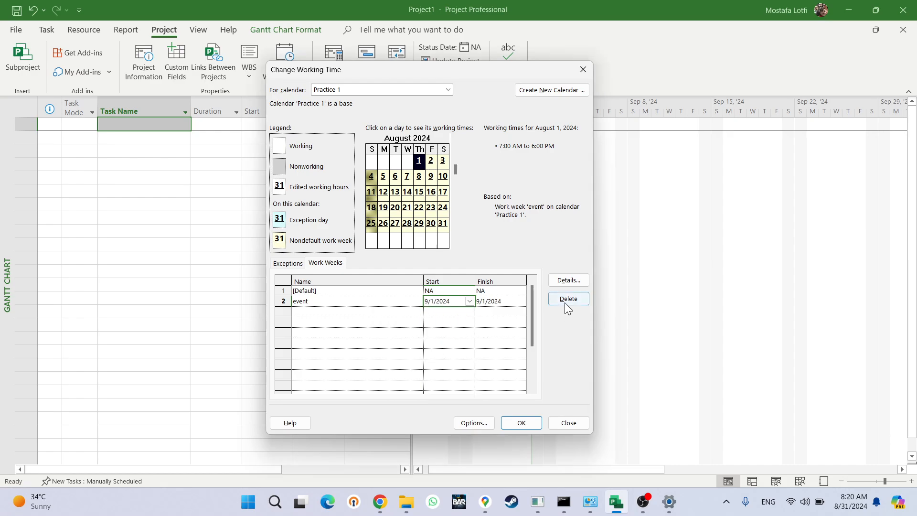
click(496, 304)
click(521, 301)
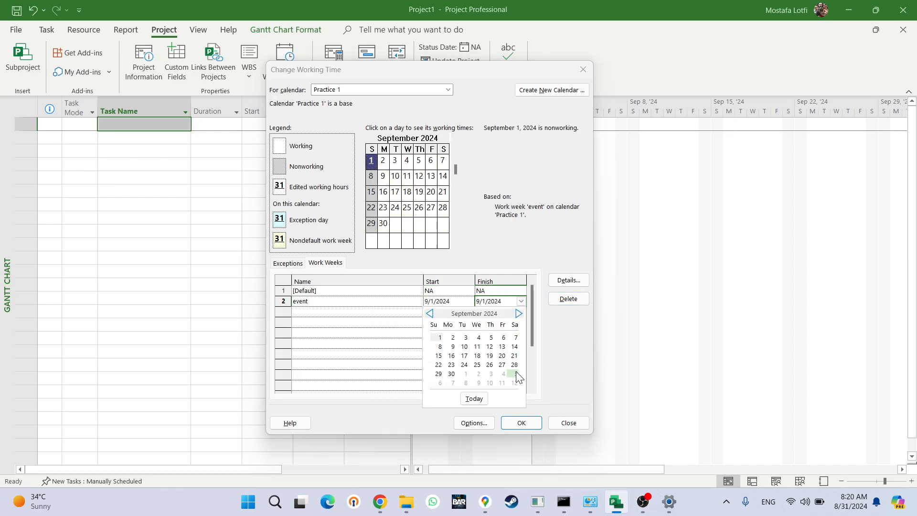
click(450, 374)
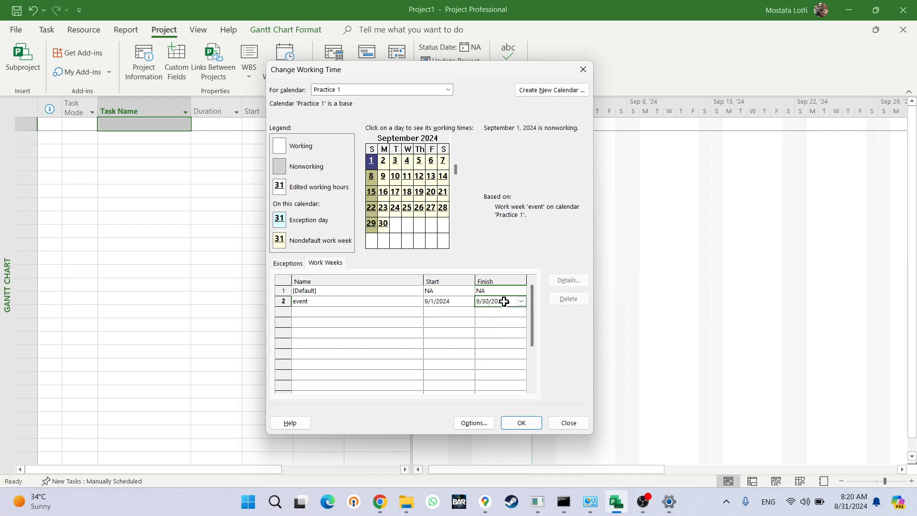
click(425, 303)
click(497, 302)
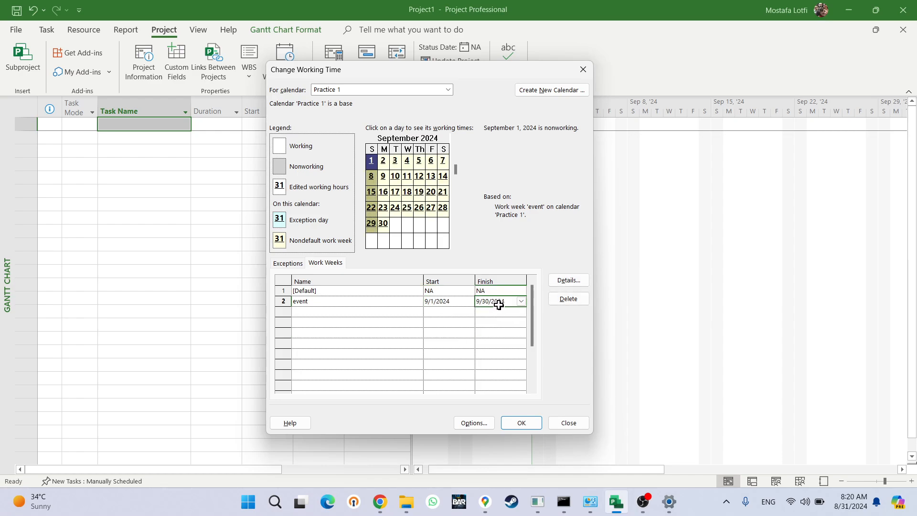
click(427, 302)
click(328, 299)
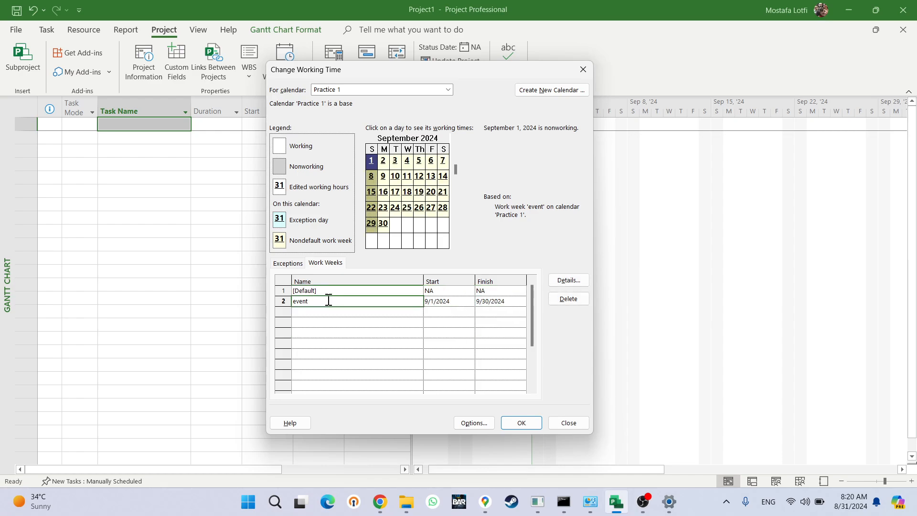
Step: In the event work week's details, set Sunday through Saturday to specific working times from 7:00 AM to 12:00 PM
click(394, 289)
click(396, 301)
click(578, 282)
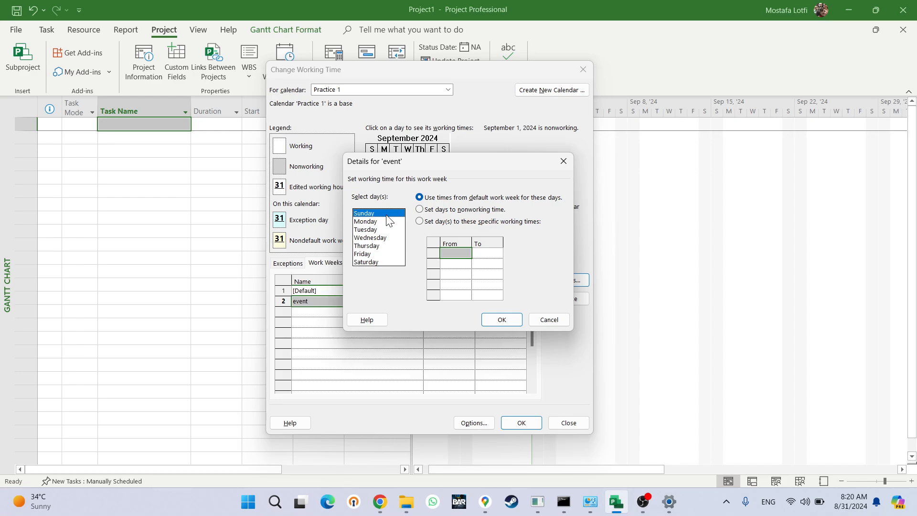
drag(386, 216, 392, 276)
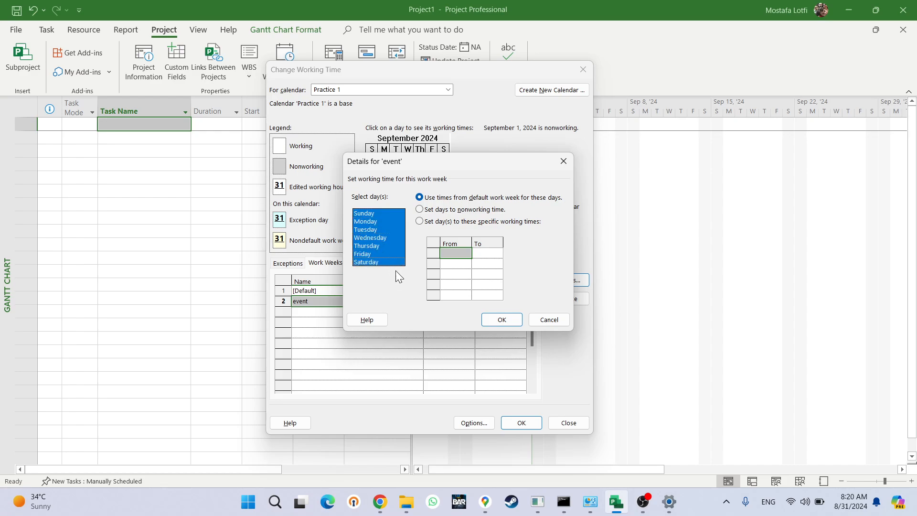
click(436, 222)
click(458, 255)
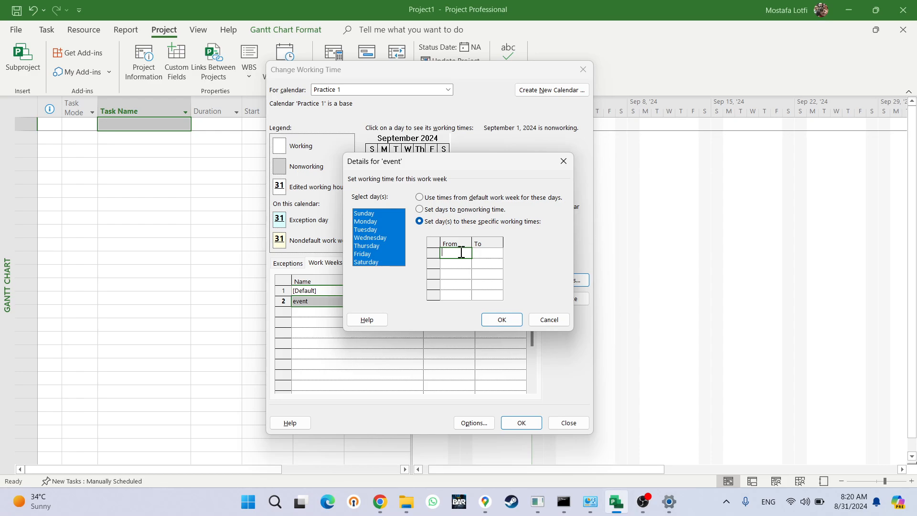
text(7)
key(Tab)
text(12)
click(487, 273)
click(492, 253)
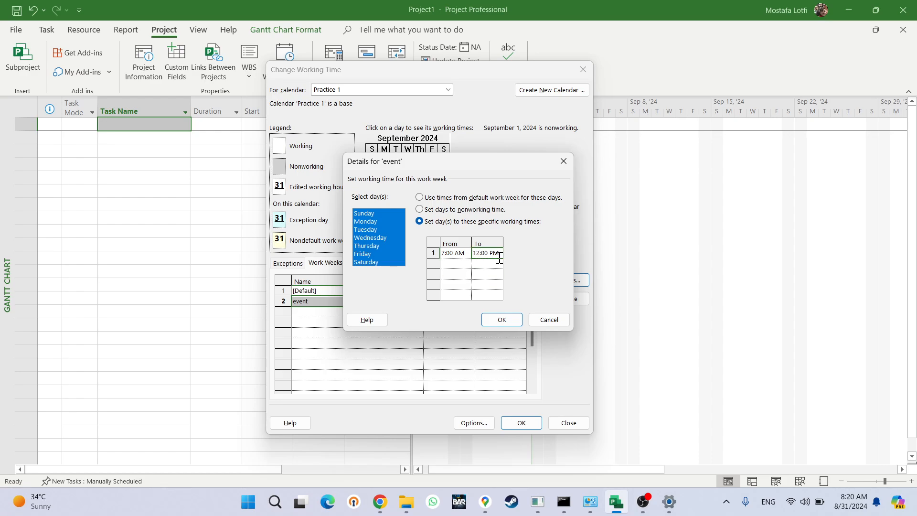
Step: Set Sunday, Friday and Saturday to nonworking time in the event work week and apply the details
click(374, 213)
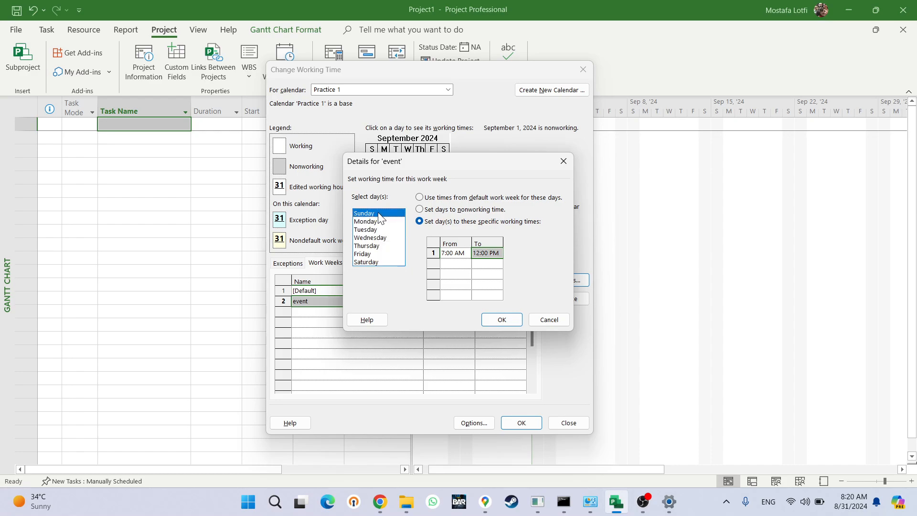
ctrl+click(391, 262)
ctrl+click(392, 253)
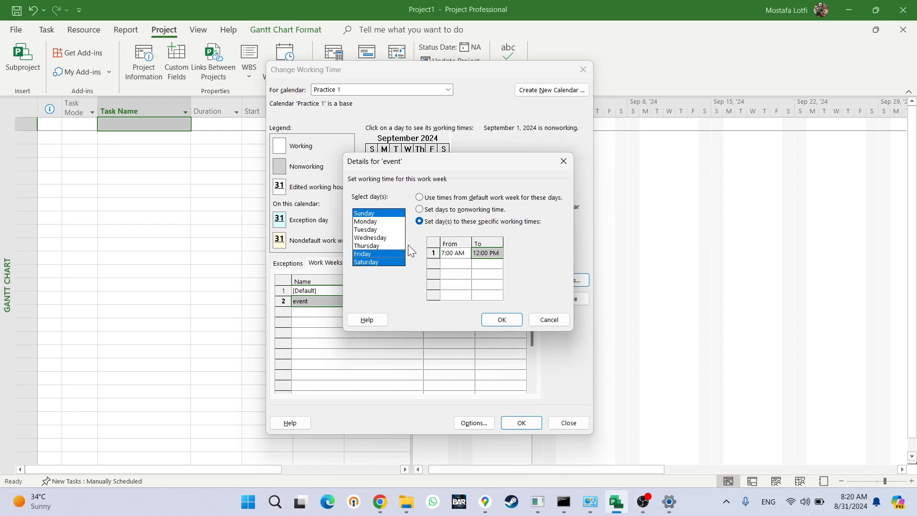
click(448, 210)
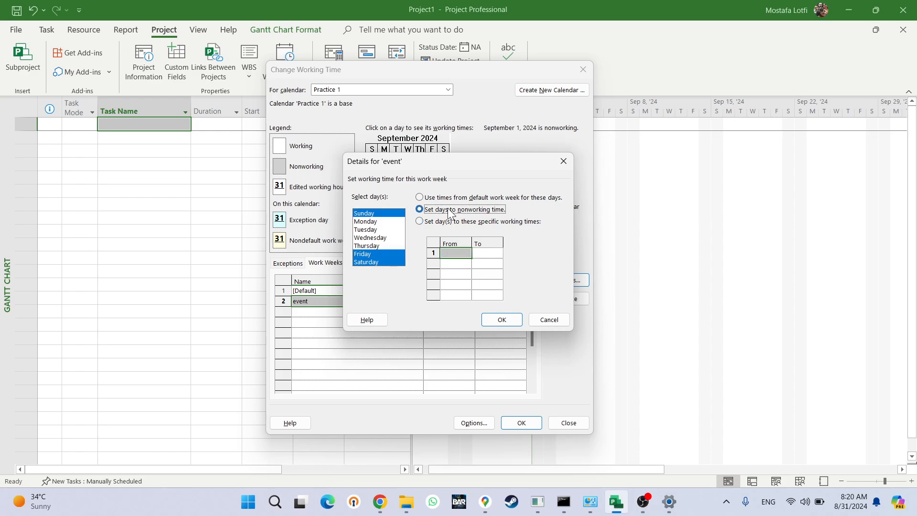
click(501, 319)
click(447, 345)
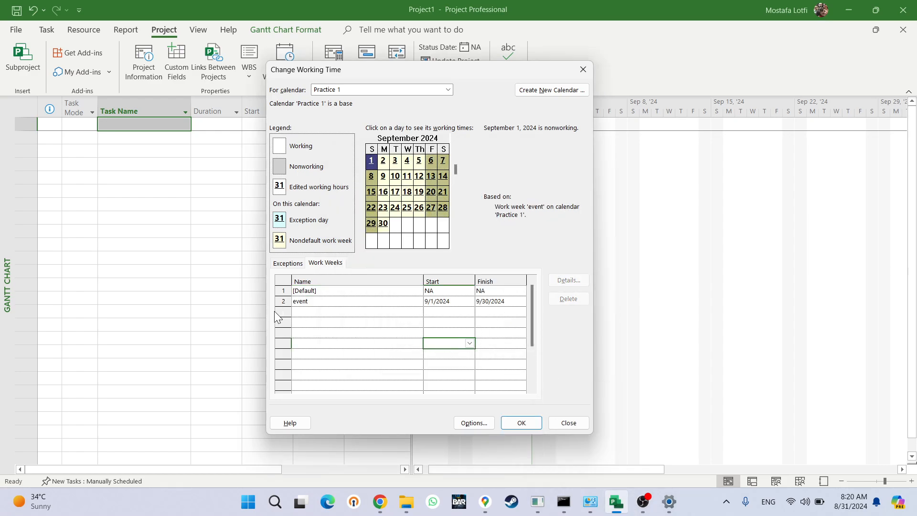
Step: Compare the working times of August, September and October 2024 in the Practice 1 calendar
click(332, 300)
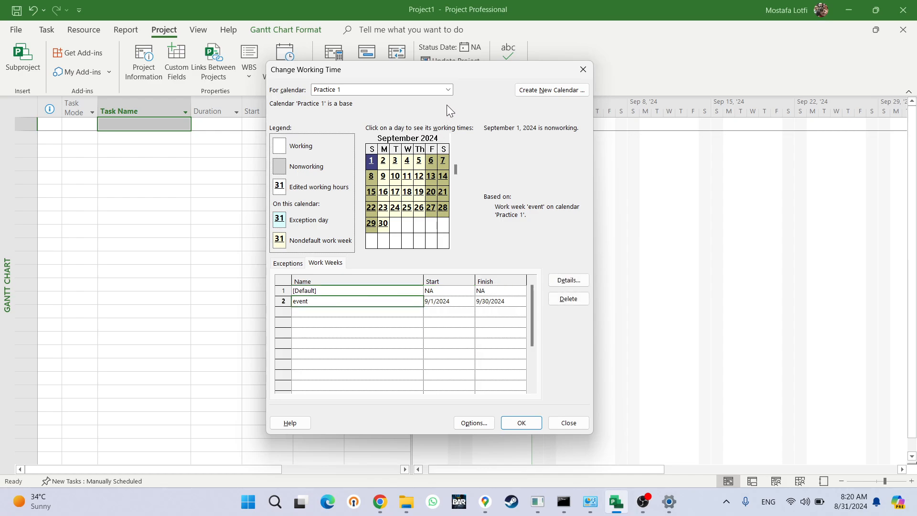
click(455, 138)
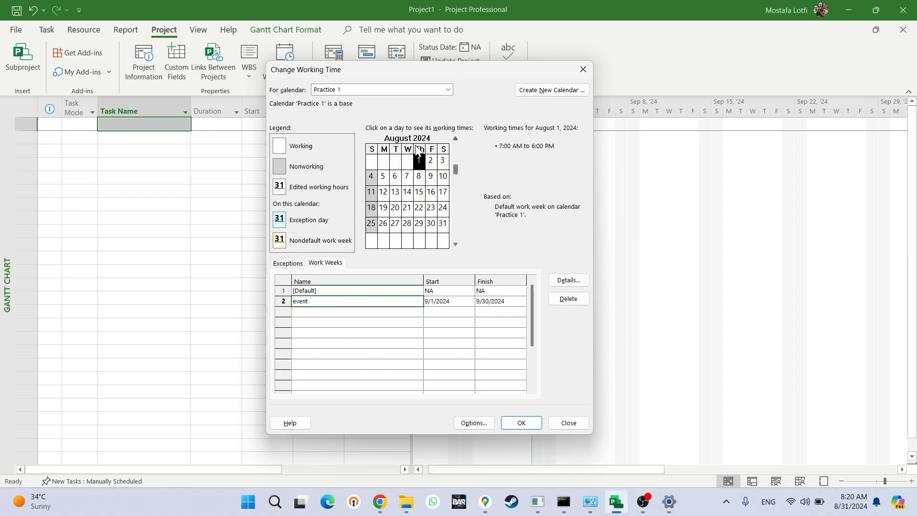
click(407, 176)
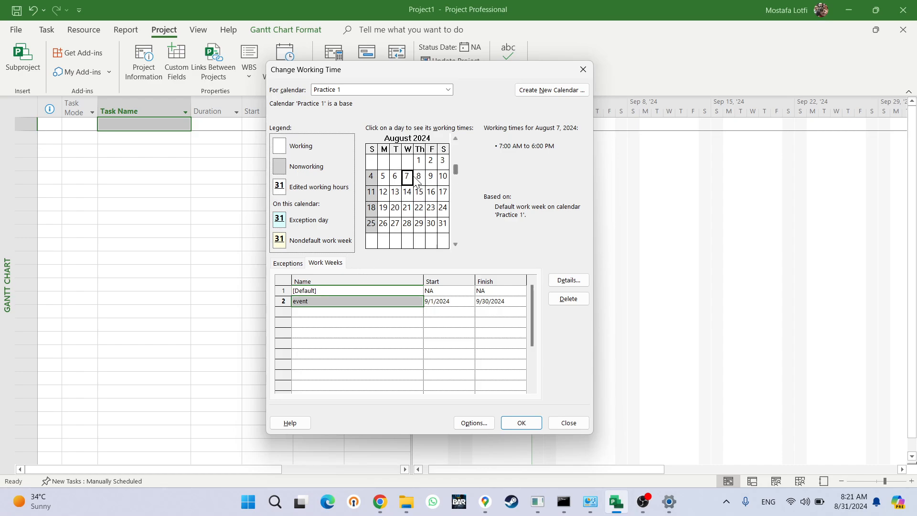
click(455, 243)
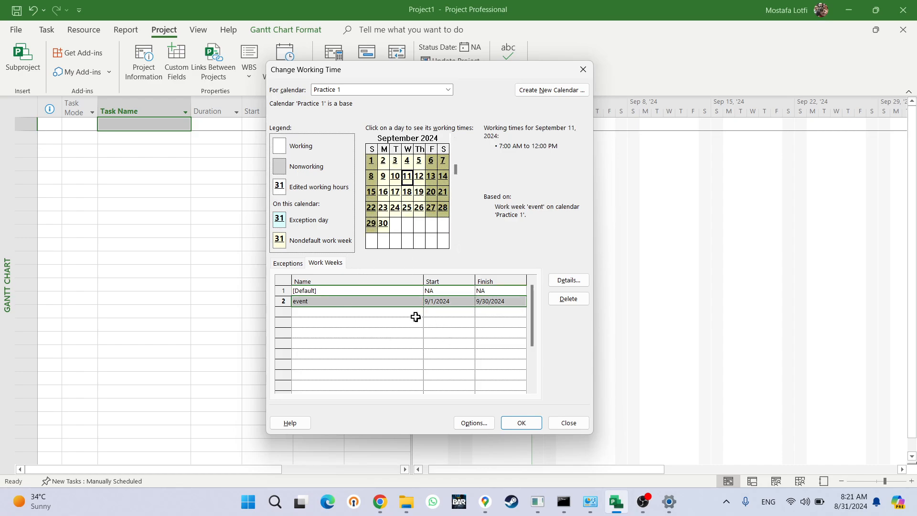
click(349, 321)
click(352, 300)
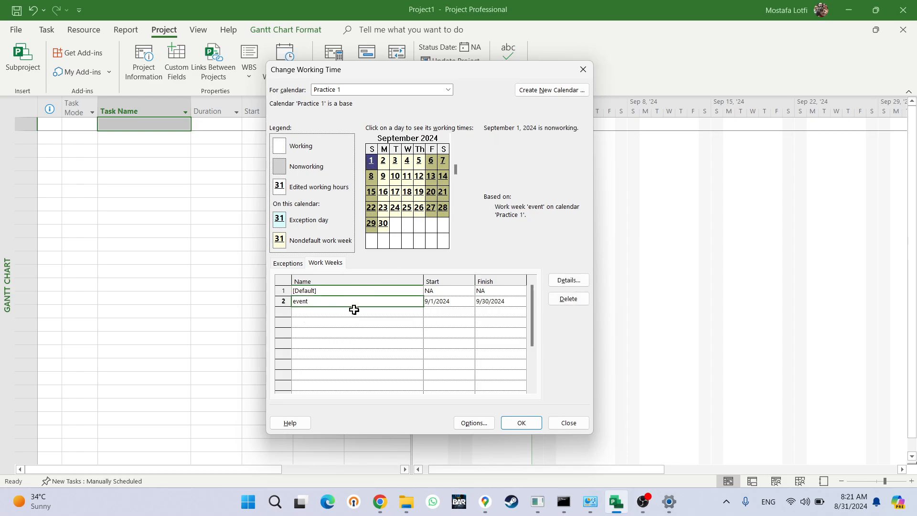
click(453, 244)
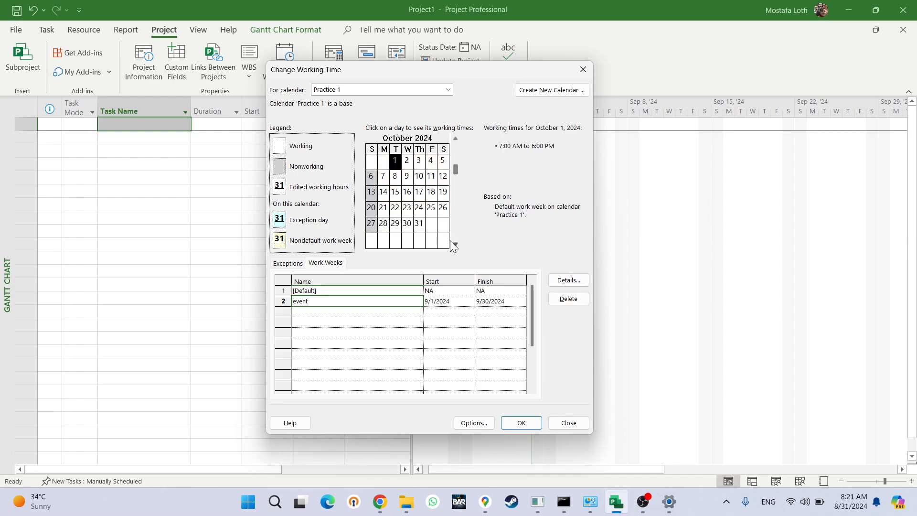
click(369, 352)
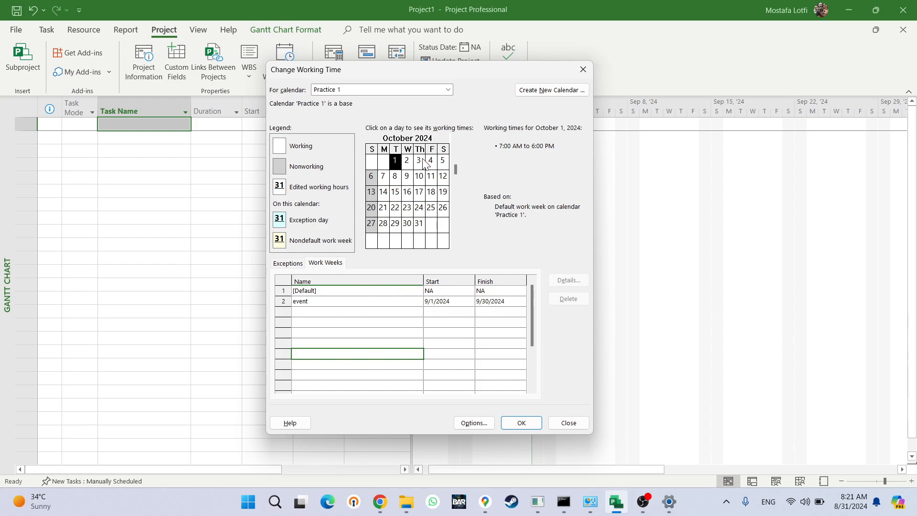
click(361, 302)
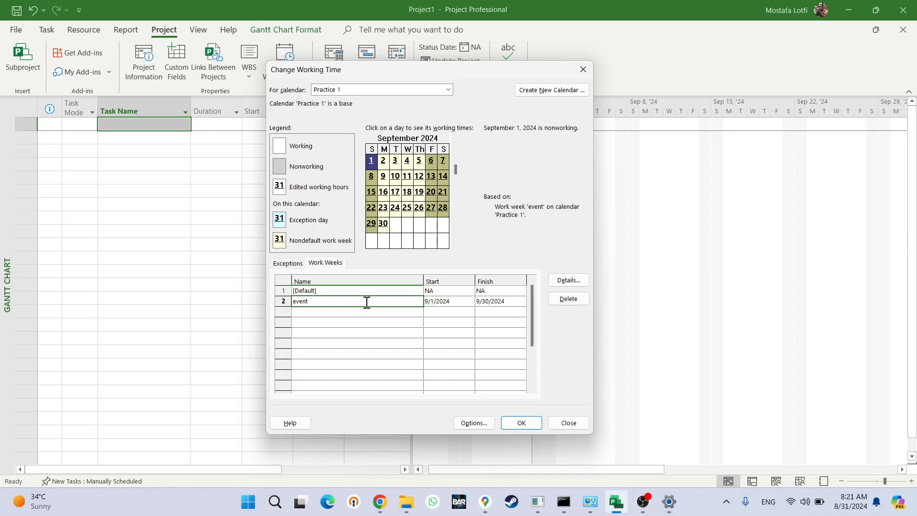
Step: Add an exception named public holiday on August 15, 2024 to the Practice 1 calendar
click(289, 263)
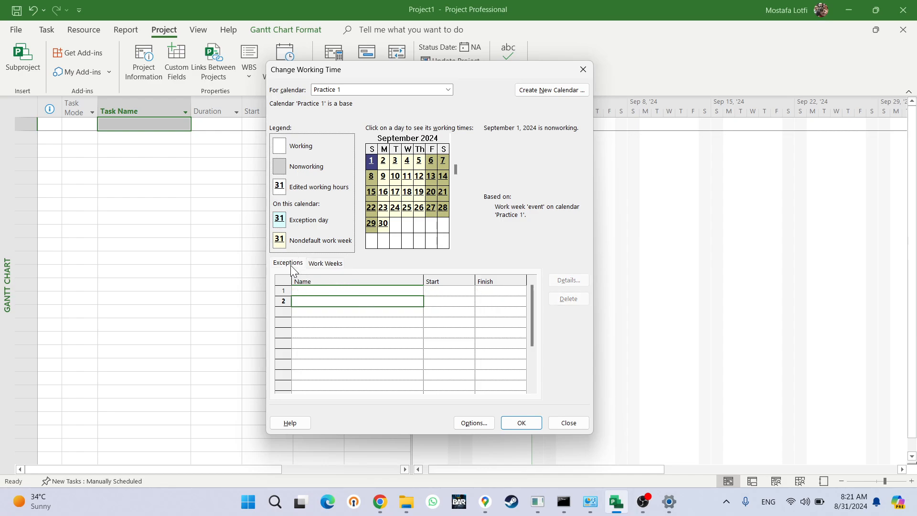
click(455, 139)
click(419, 192)
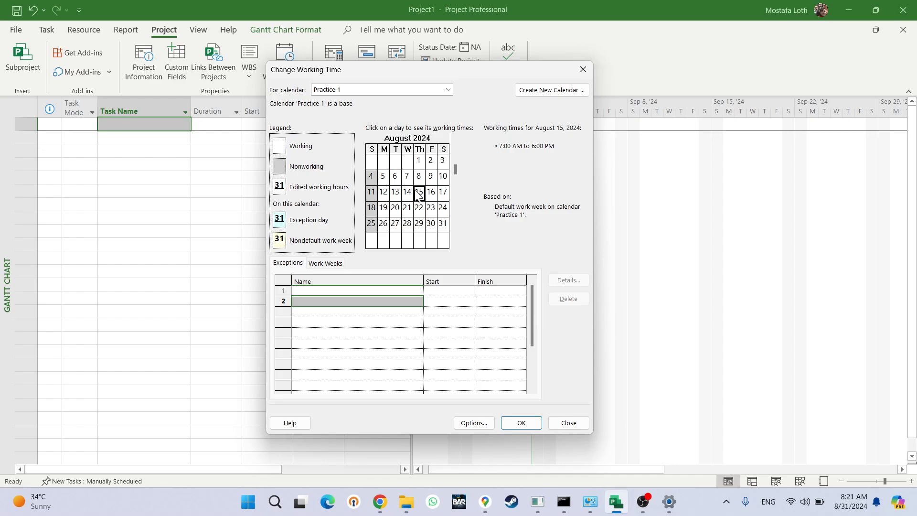
click(347, 303)
click(361, 291)
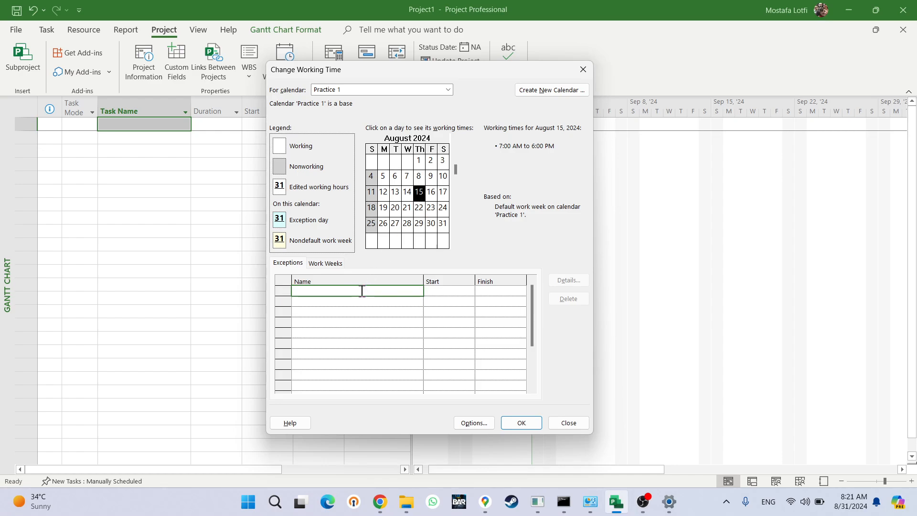
text(public holiday)
key(Return)
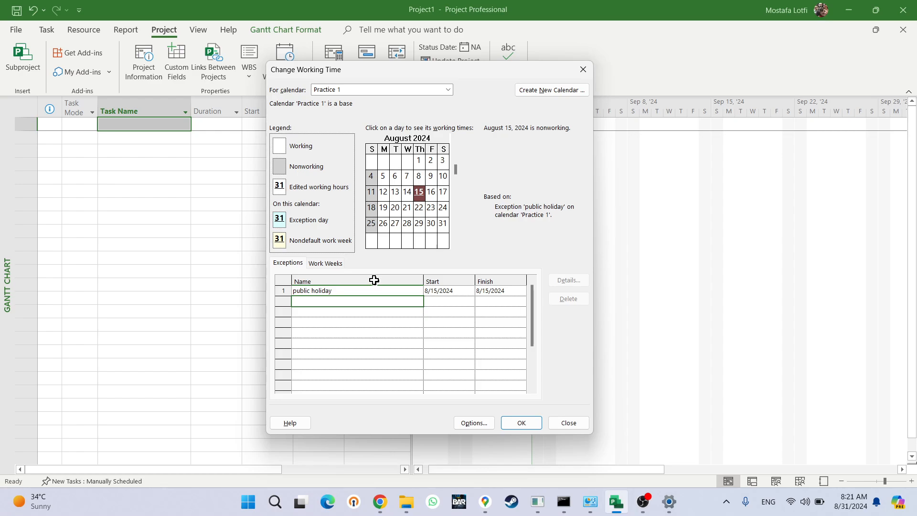
Step: Review the working time and recurrence details of the public holiday exception and check its day in the August 2024 calendar
click(356, 290)
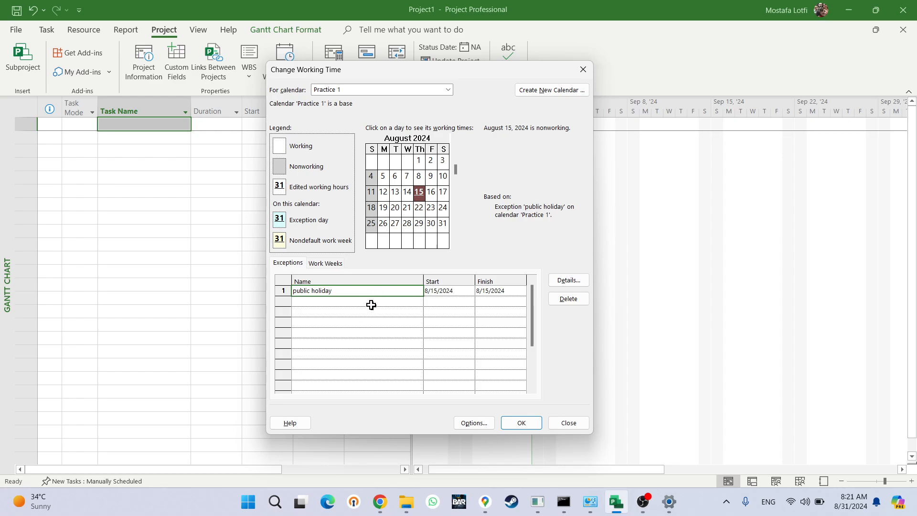
click(376, 301)
click(382, 295)
click(568, 280)
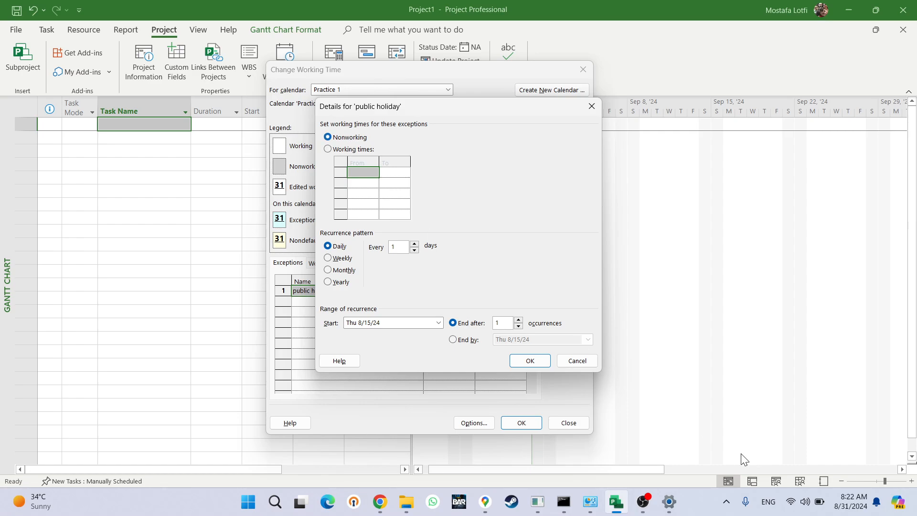
click(530, 361)
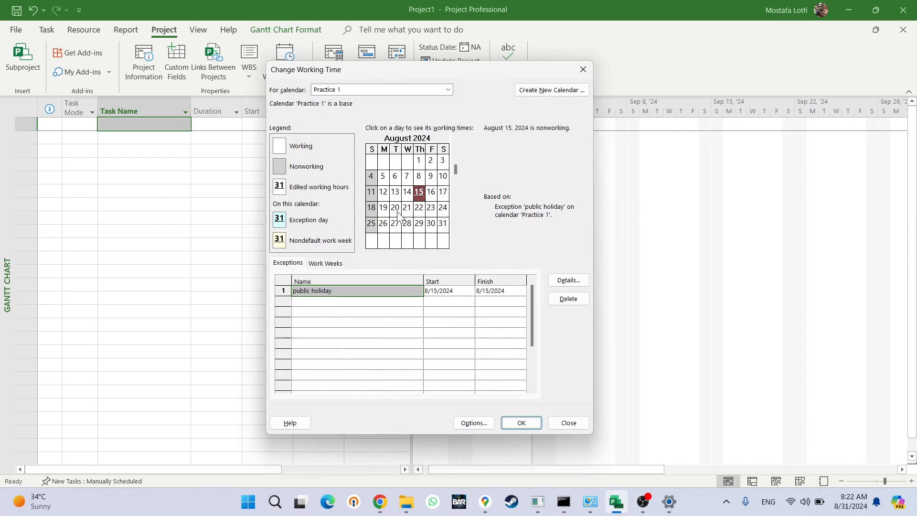
click(423, 209)
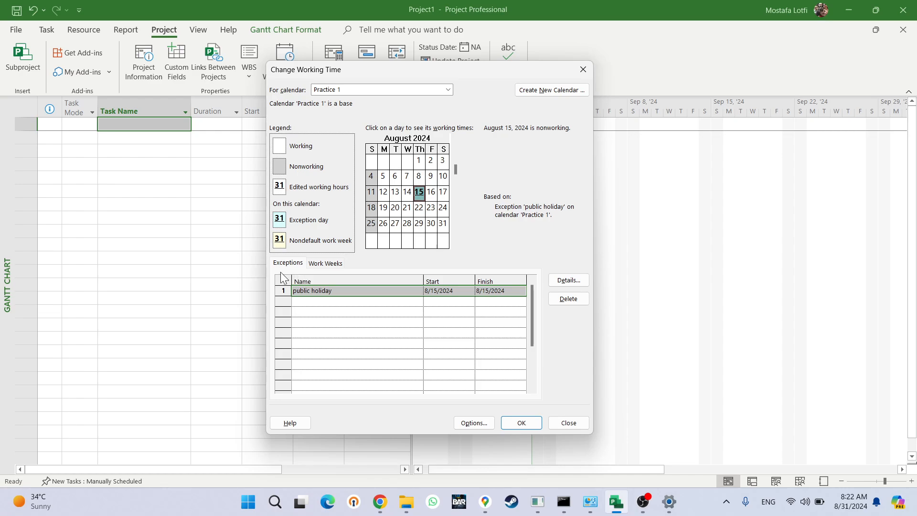
Step: Compare the calendar's list of work weeks with its list of exceptions
click(325, 263)
click(317, 300)
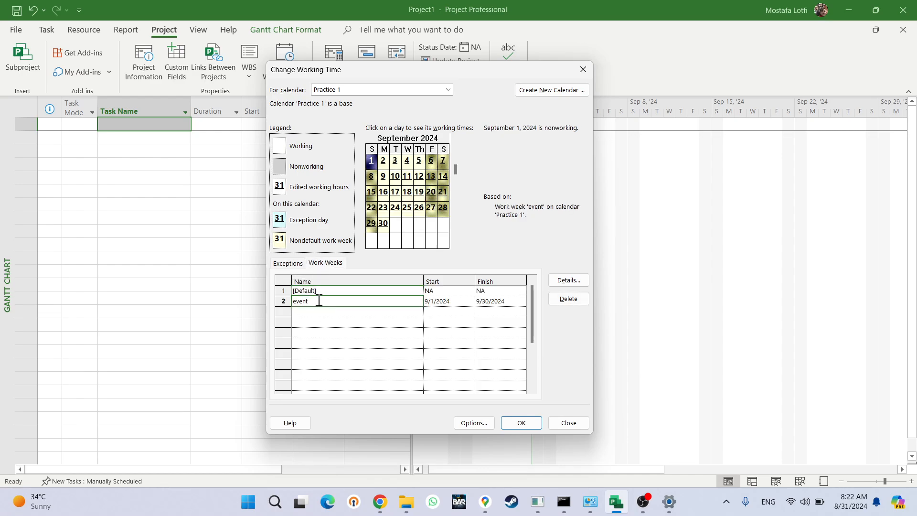
click(289, 269)
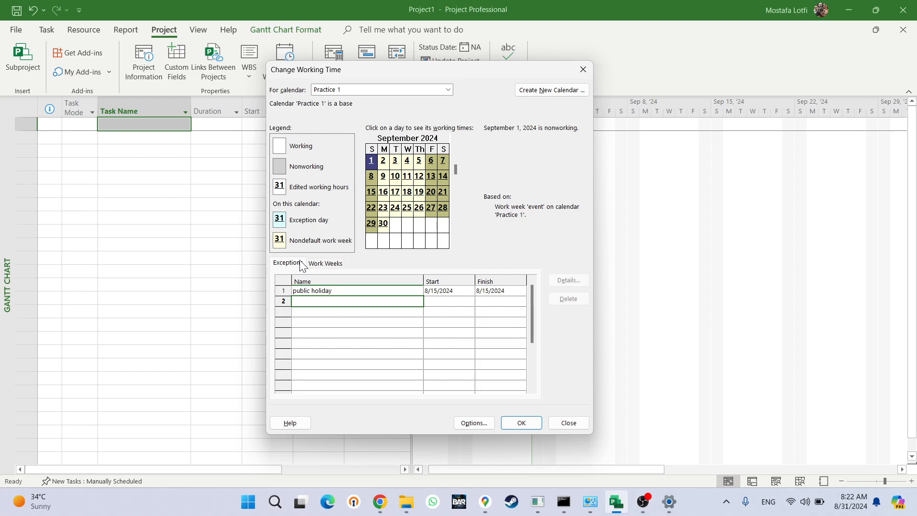
click(325, 263)
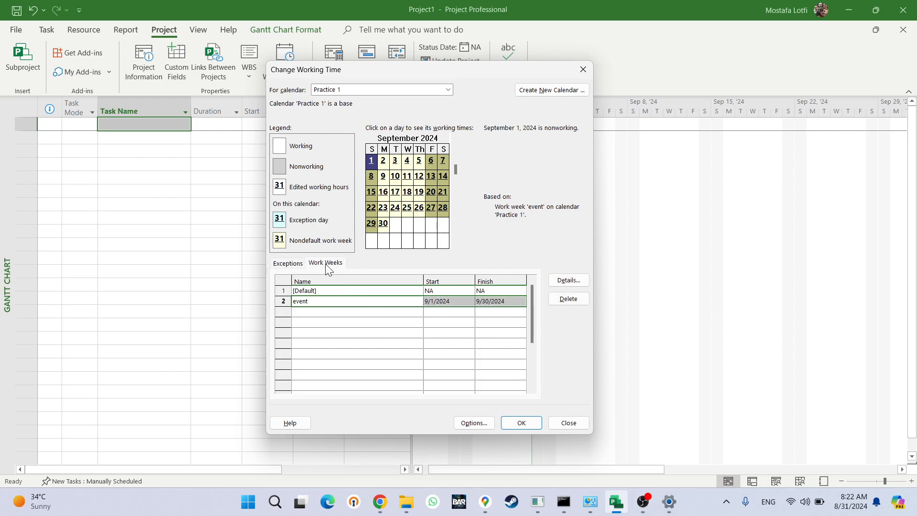
click(329, 312)
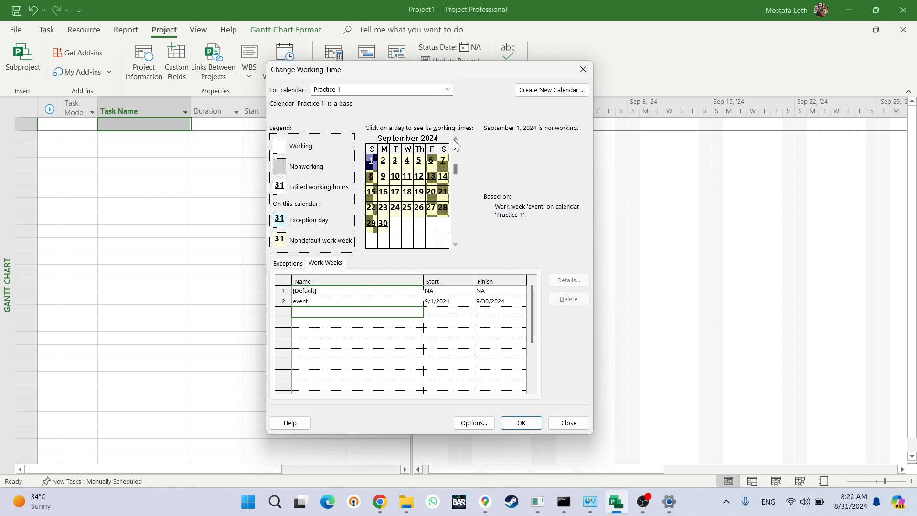
click(298, 263)
click(325, 263)
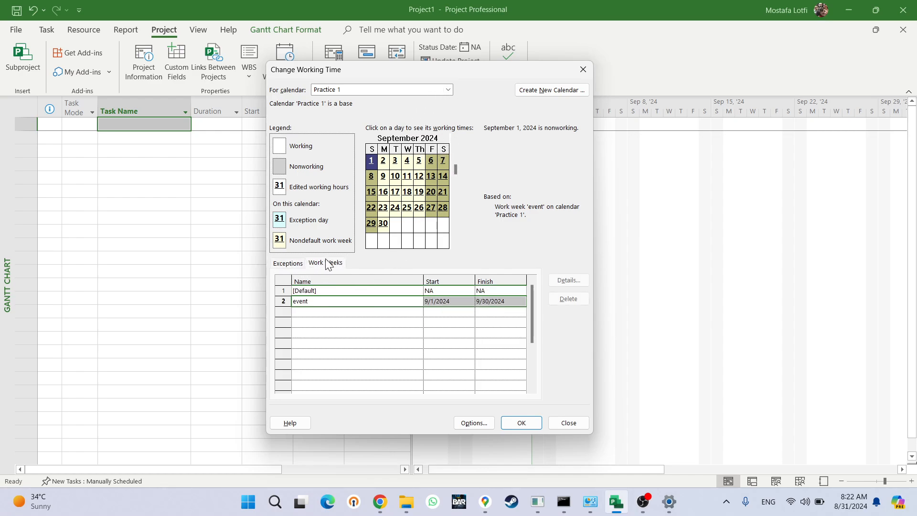
Step: Add an exception named extra work on September 11, 2024 to the Practice 1 calendar
click(288, 263)
click(325, 263)
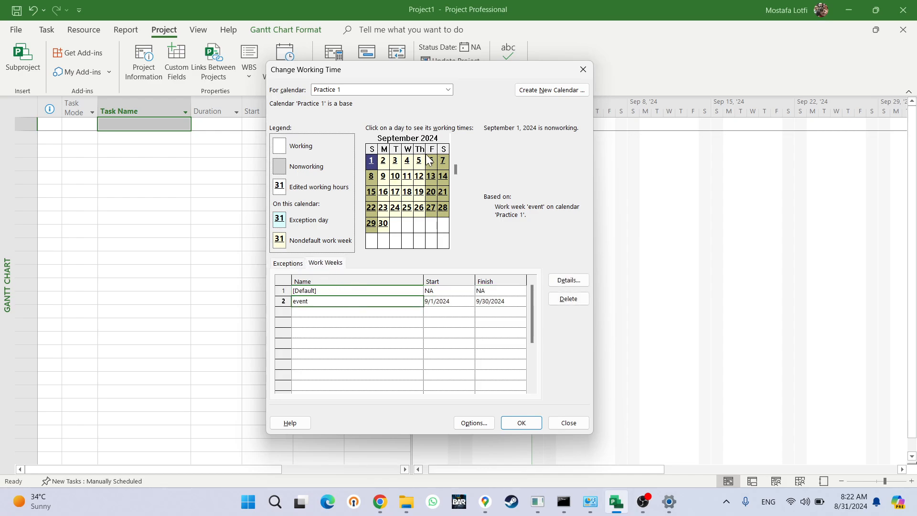
click(410, 176)
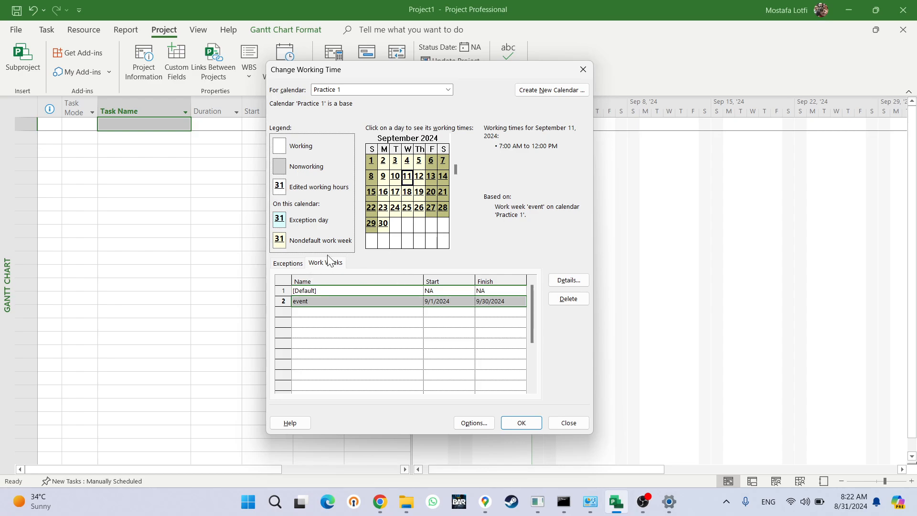
click(394, 176)
click(407, 175)
click(284, 263)
click(353, 302)
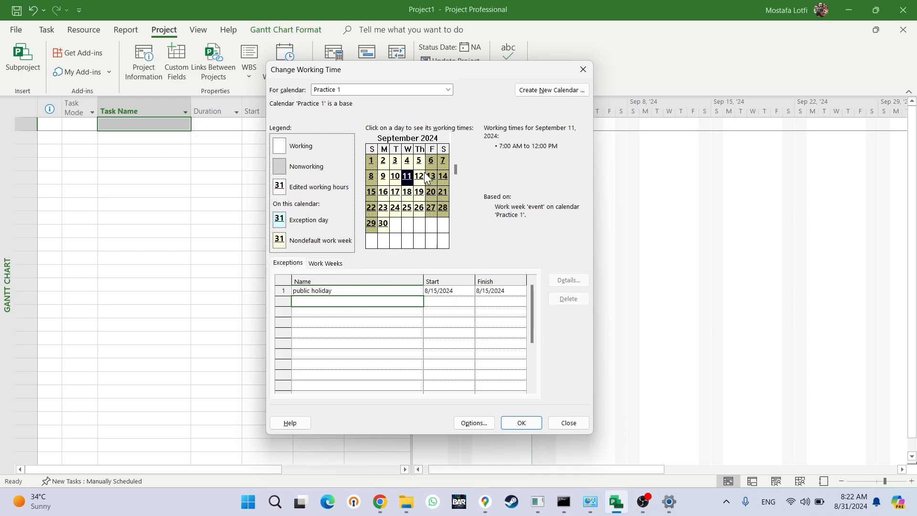
click(407, 191)
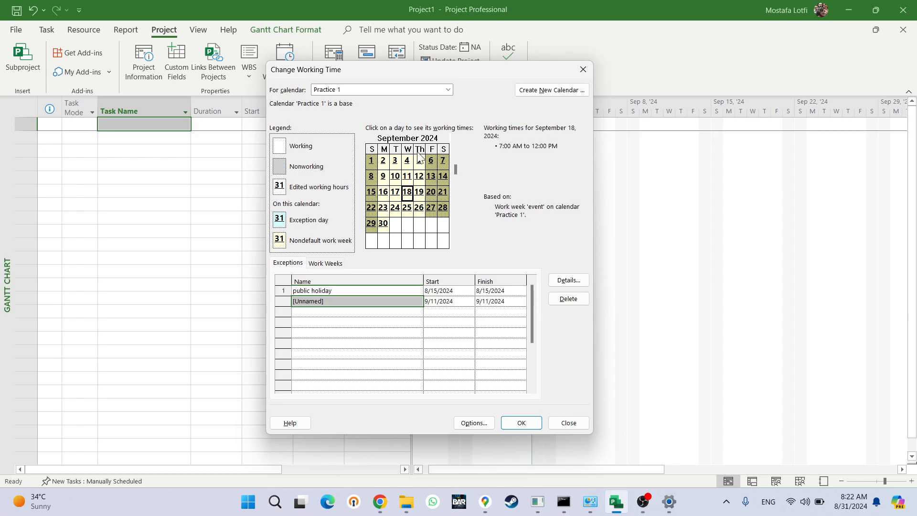
click(352, 321)
click(351, 301)
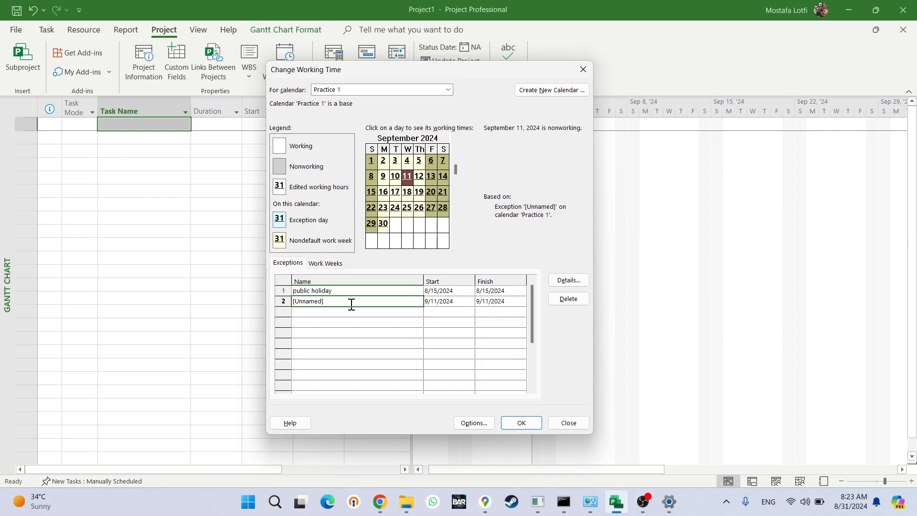
text(extra work)
key(Return)
Step: Set the extra work exception to specific working times that end at 6:00 PM
click(350, 302)
click(568, 280)
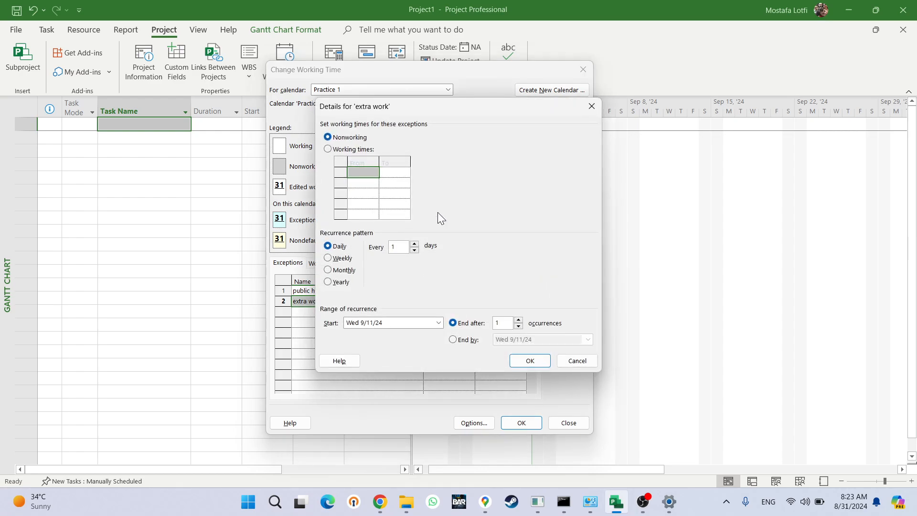
click(351, 149)
click(396, 172)
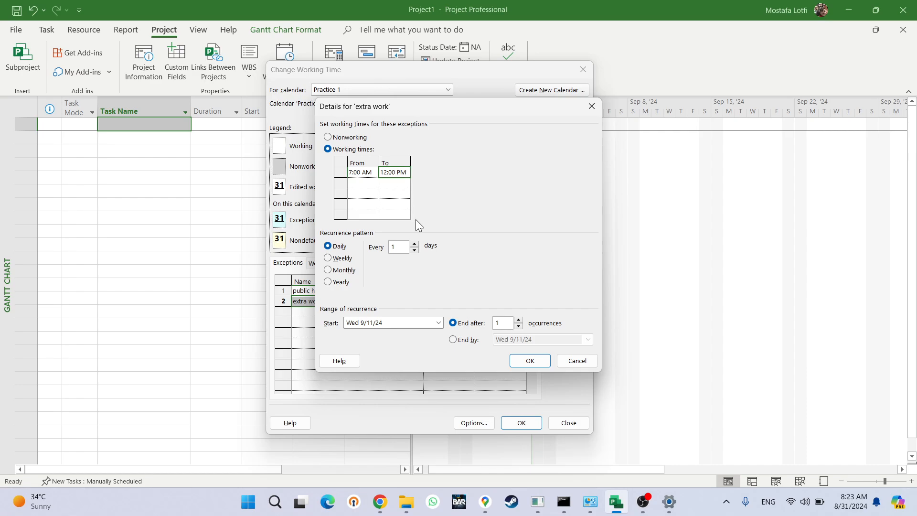
text(6:00 PM)
key(Return)
click(529, 360)
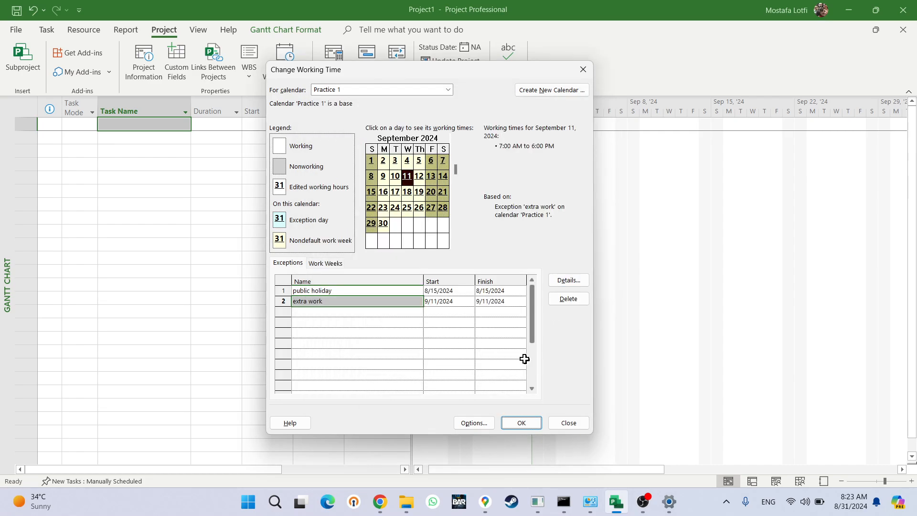
Step: Compare the public holiday and extra work exceptions and check the working time of September 11, 2024 against the event work week
click(401, 333)
click(364, 291)
click(353, 302)
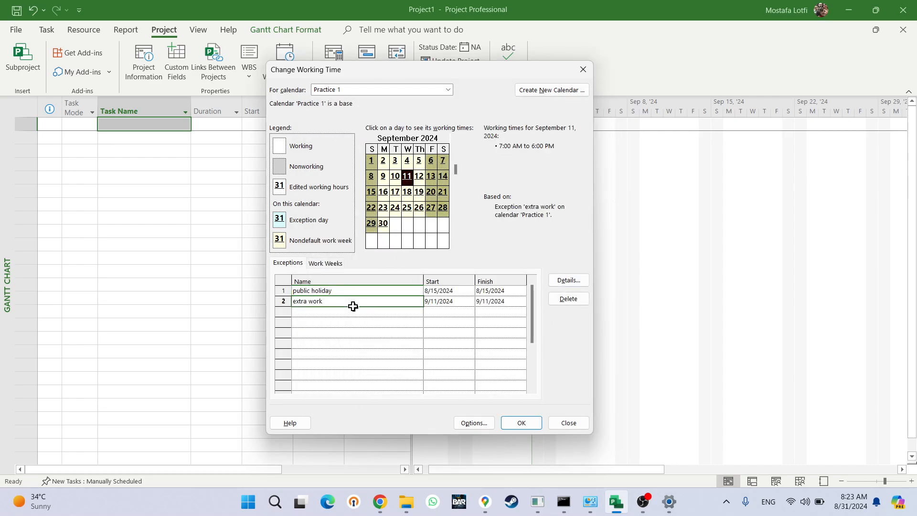
click(348, 290)
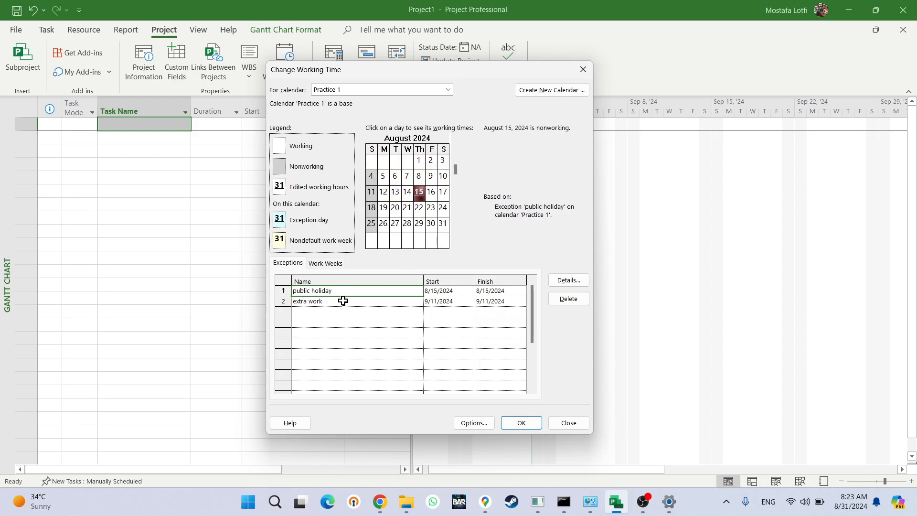
click(341, 301)
click(329, 263)
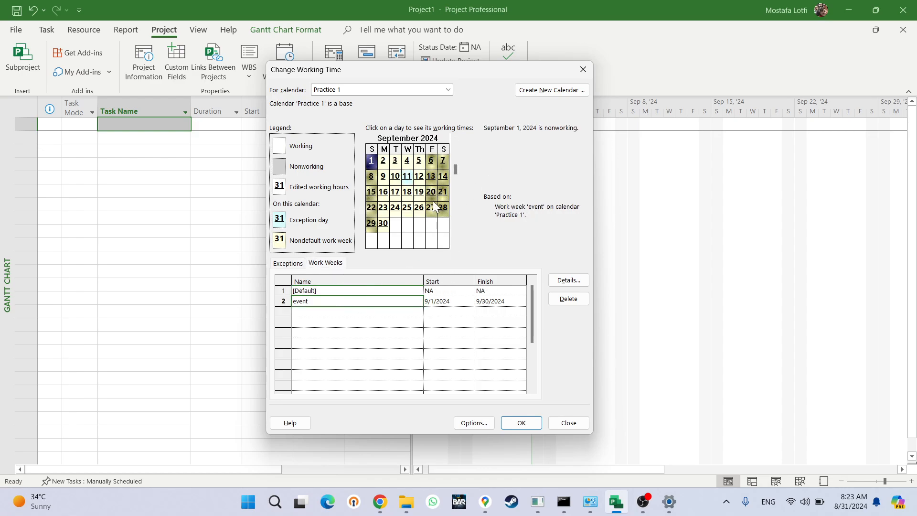
click(407, 176)
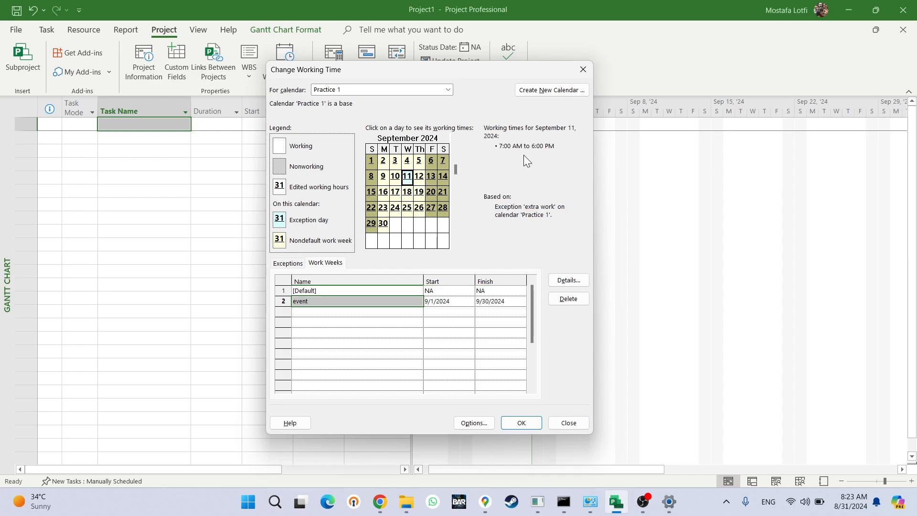
click(300, 264)
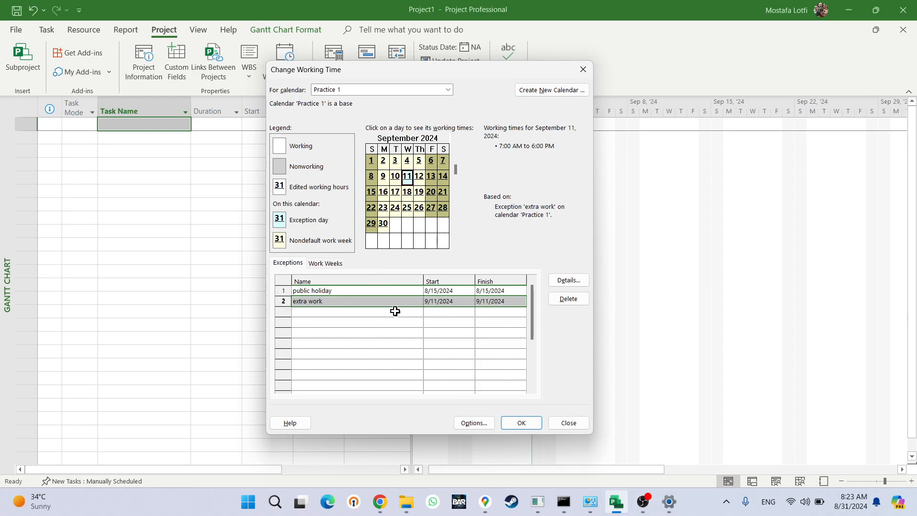
Step: Try to add another exception named test on September 11, 2024, and leave the working time settings without saving
click(361, 320)
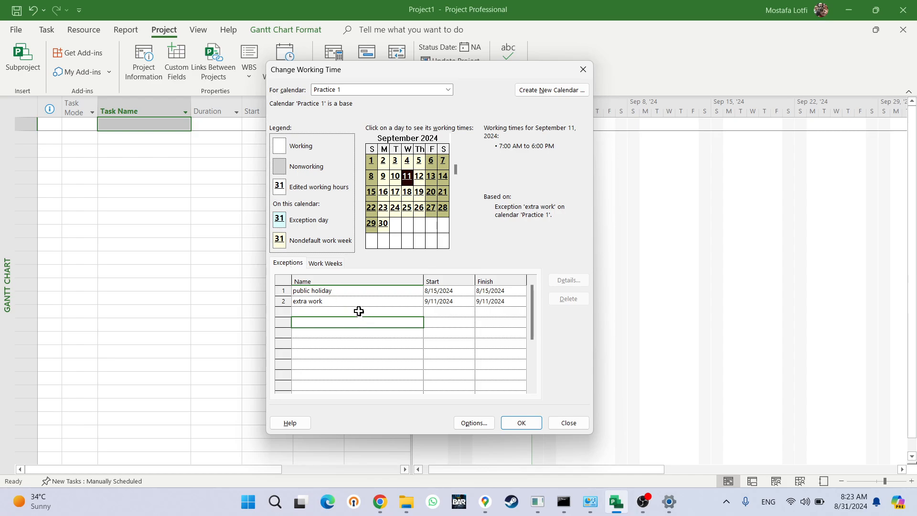
click(357, 311)
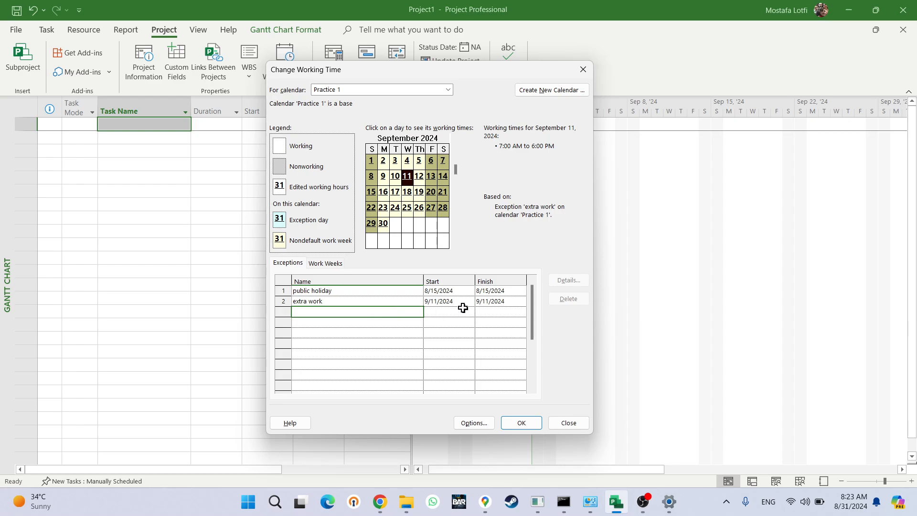
click(407, 178)
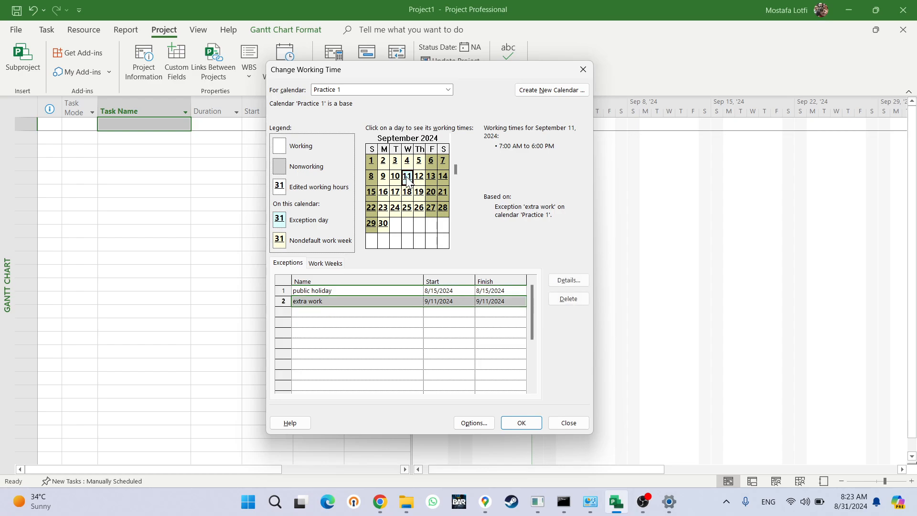
click(384, 311)
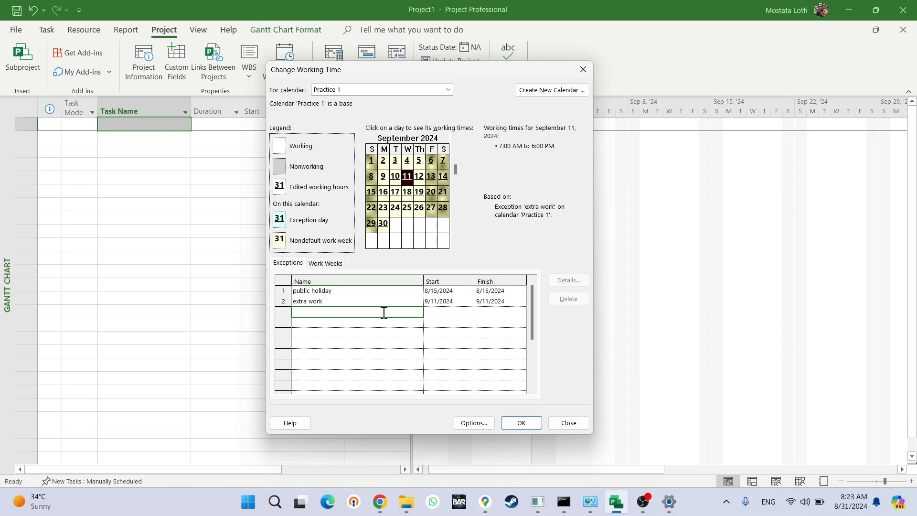
text(test)
key(Return)
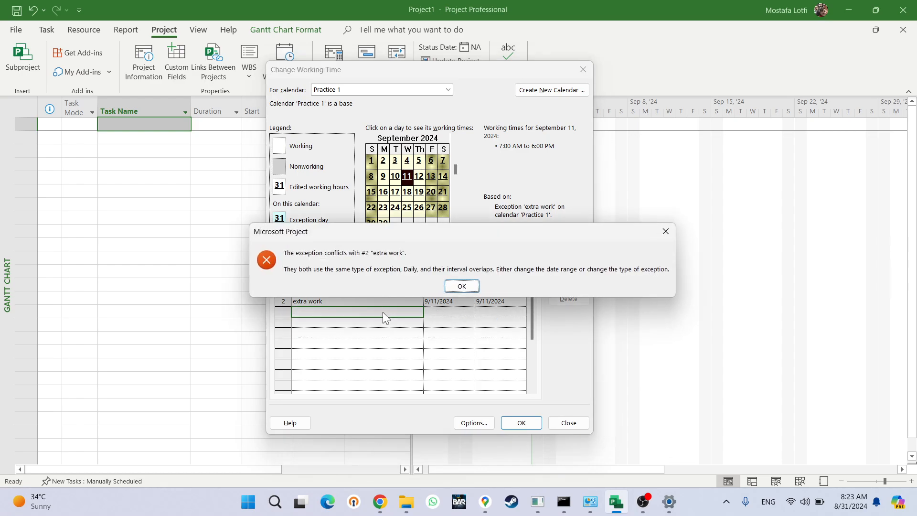
click(458, 287)
click(315, 322)
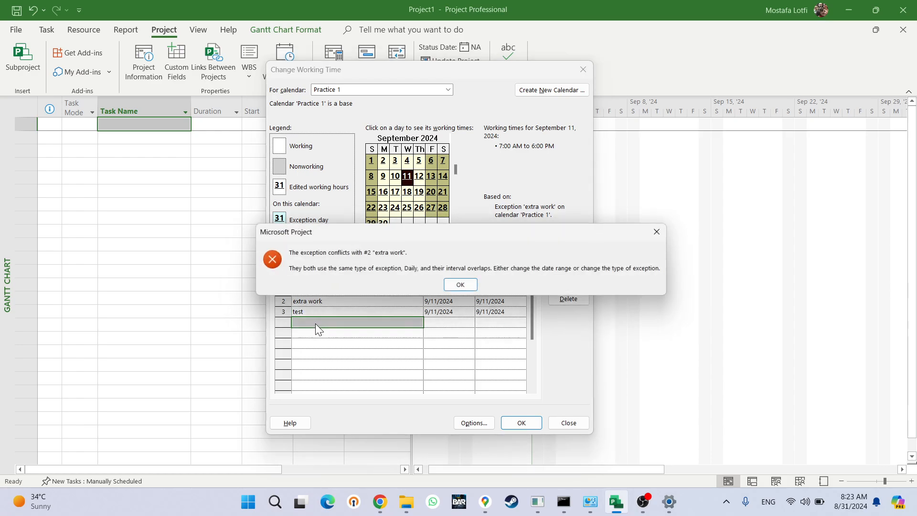
click(457, 287)
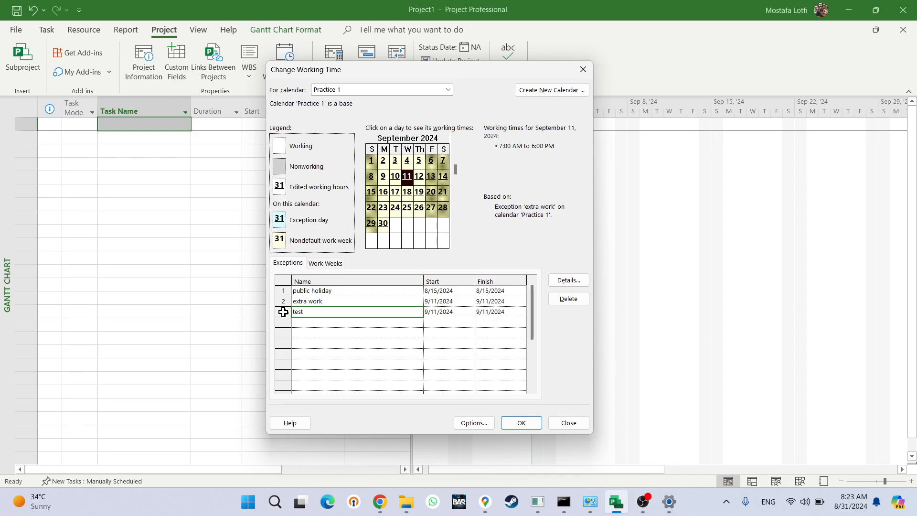
key(Escape)
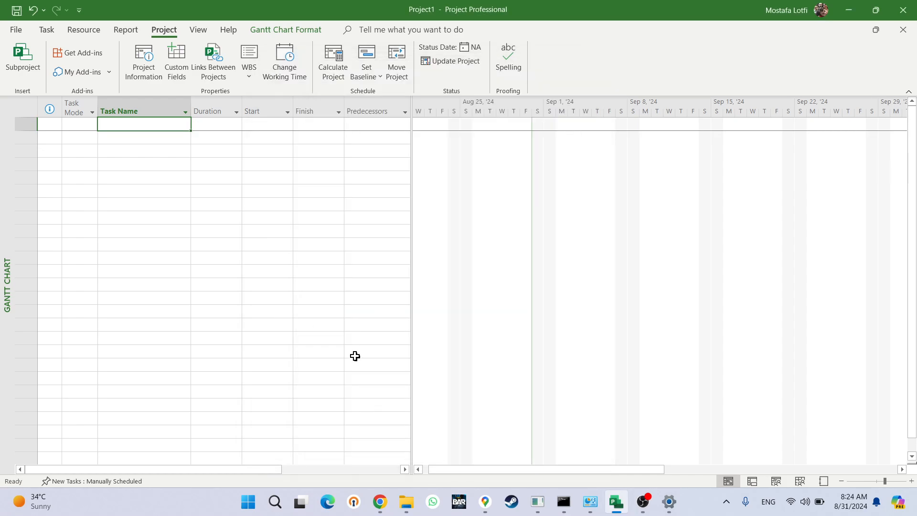
Step: Reopen the working time settings and look over the Standard calendar's exceptions and work weeks
click(282, 78)
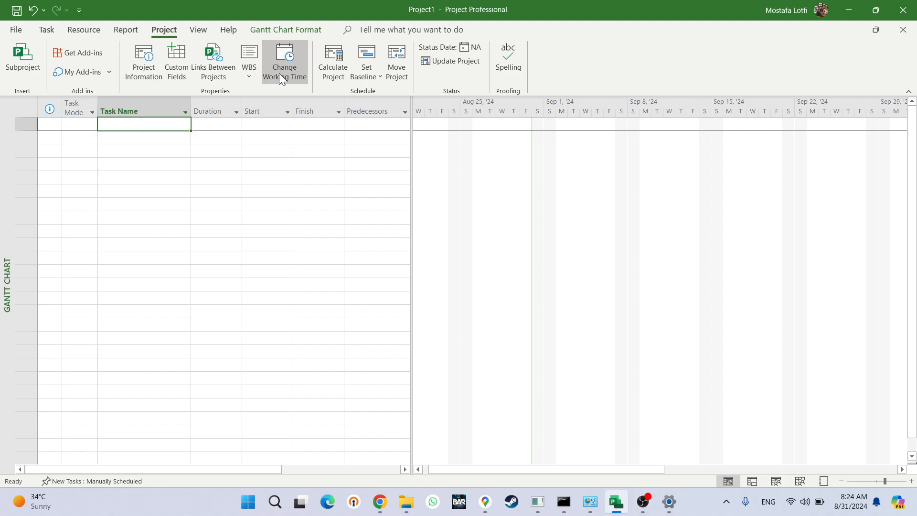
click(415, 314)
click(356, 257)
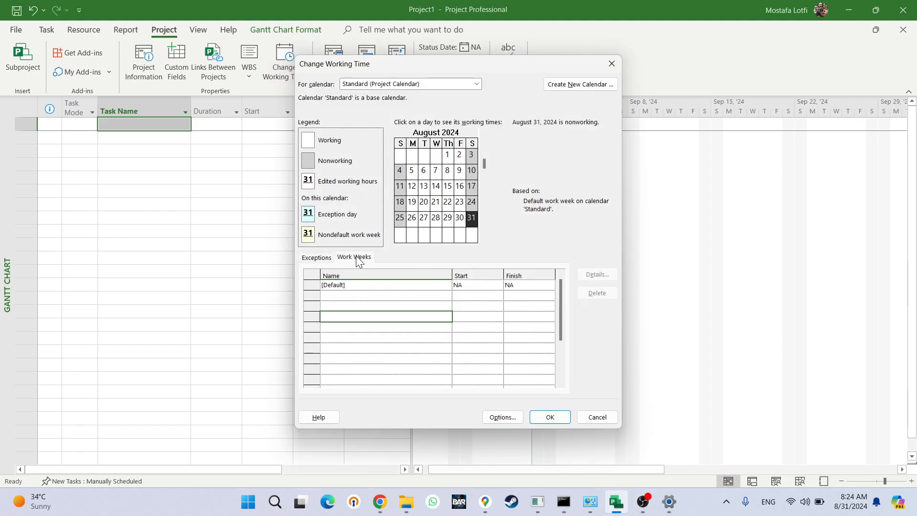
click(316, 257)
click(410, 285)
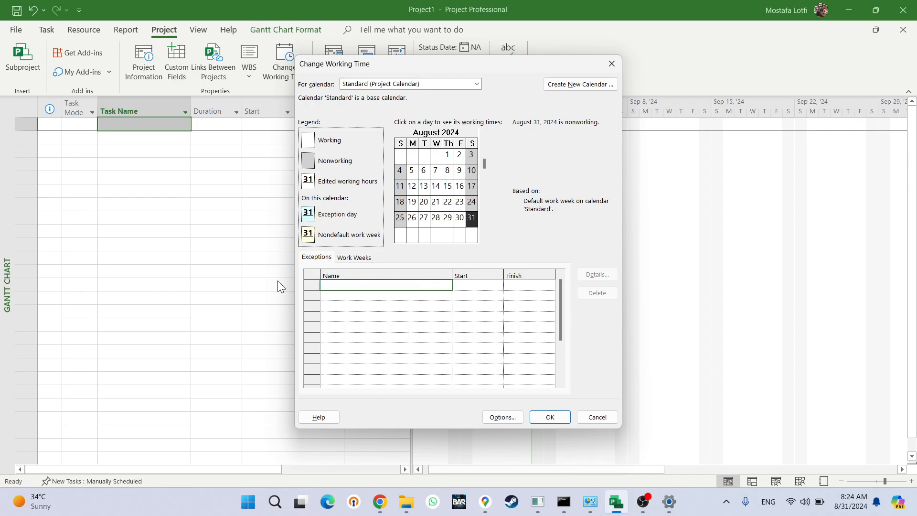
click(354, 257)
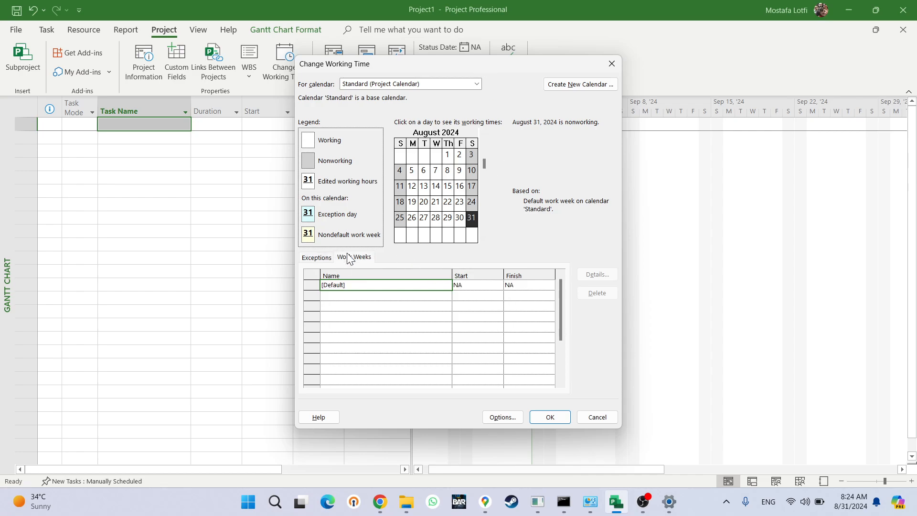
Step: Set all seven days of the Standard calendar's default work week to specific working times from 7 to 18
click(598, 275)
drag(376, 214, 382, 262)
click(430, 221)
click(473, 250)
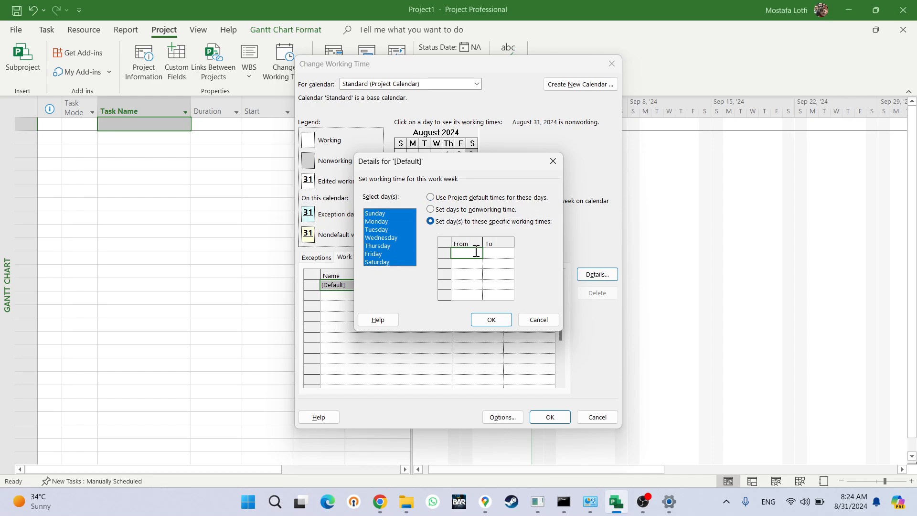
text(7)
key(Return)
click(506, 254)
click(509, 256)
text(18)
click(506, 286)
Step: Set Sunday to nonworking time in the Standard calendar's default work week
click(385, 214)
click(452, 210)
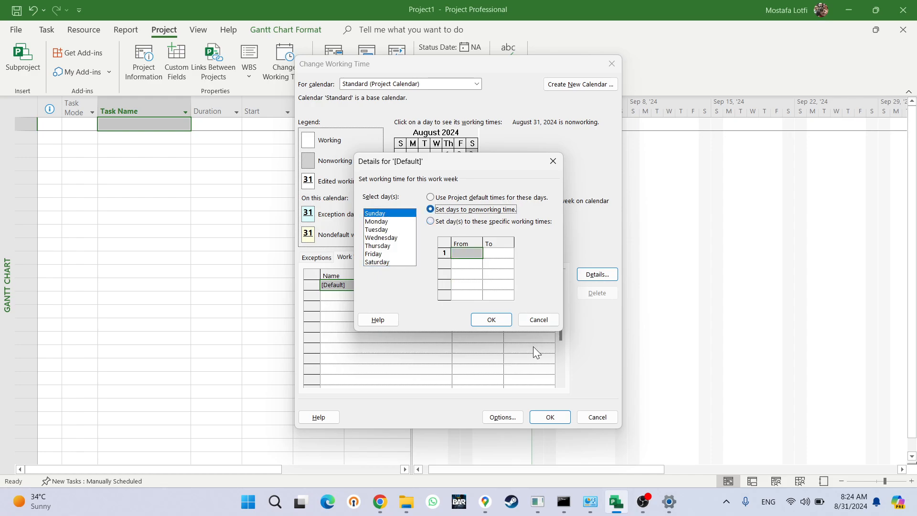
click(491, 321)
Step: Compare where work weeks and exceptions are defined for the Standard calendar
click(477, 284)
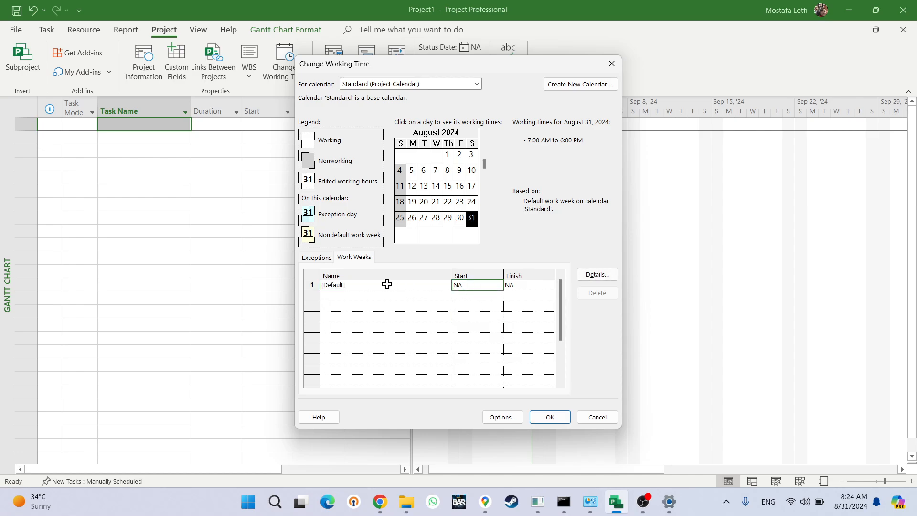
click(316, 258)
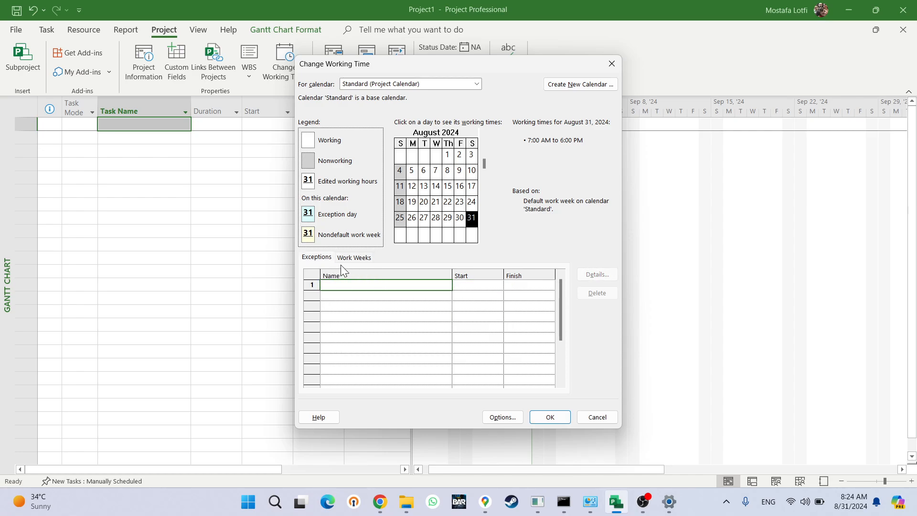
click(354, 258)
click(362, 296)
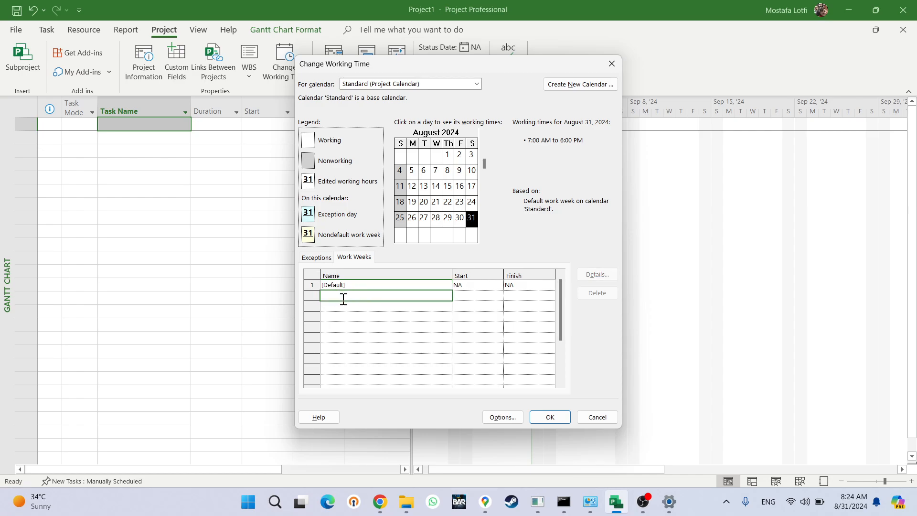
click(315, 258)
click(343, 285)
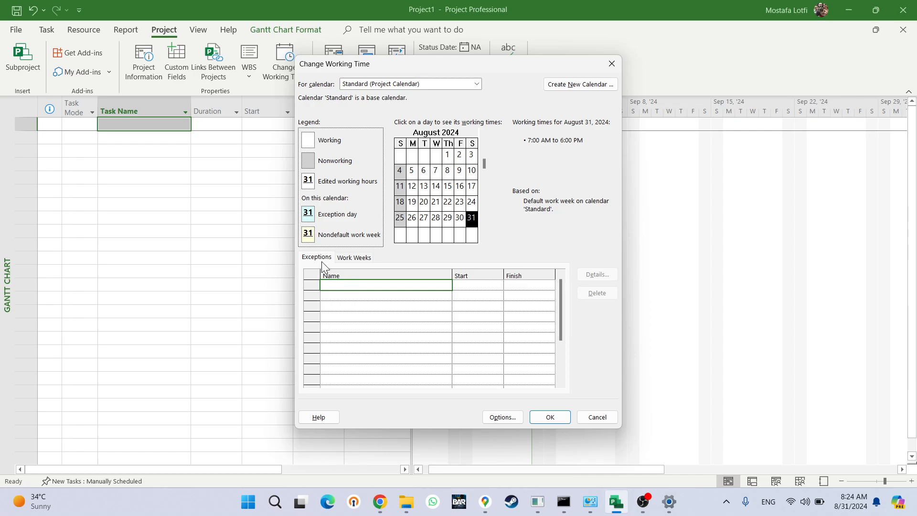
click(355, 295)
Step: Switch to the Practice 1 calendar, saving the changes to the Standard calendar, and close the working time settings
click(404, 85)
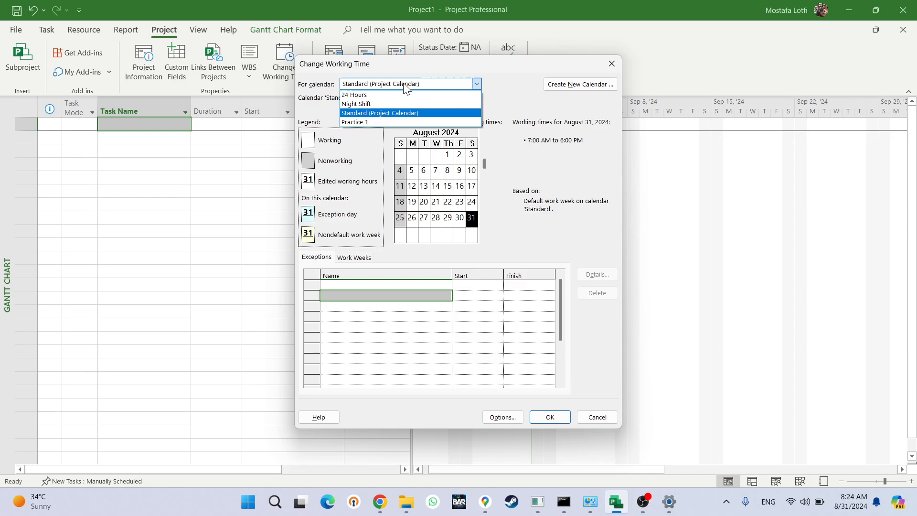
click(374, 113)
click(417, 82)
click(382, 120)
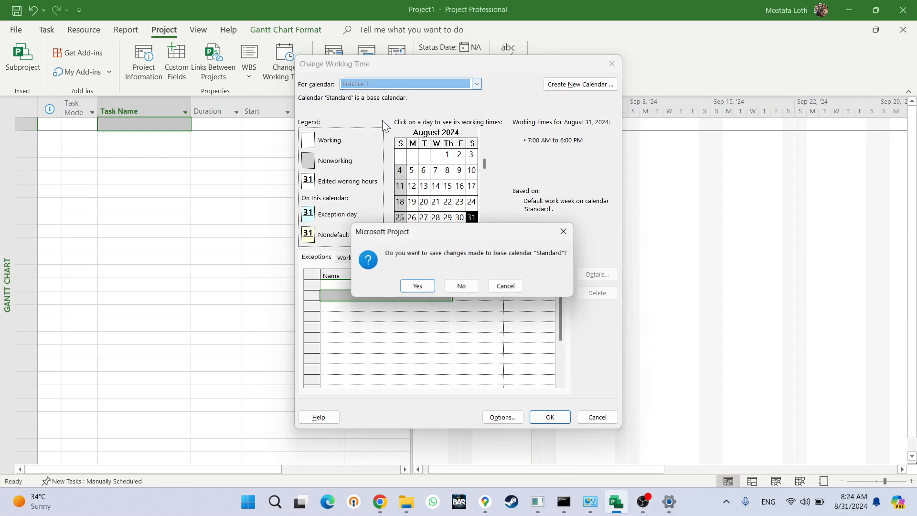
click(425, 289)
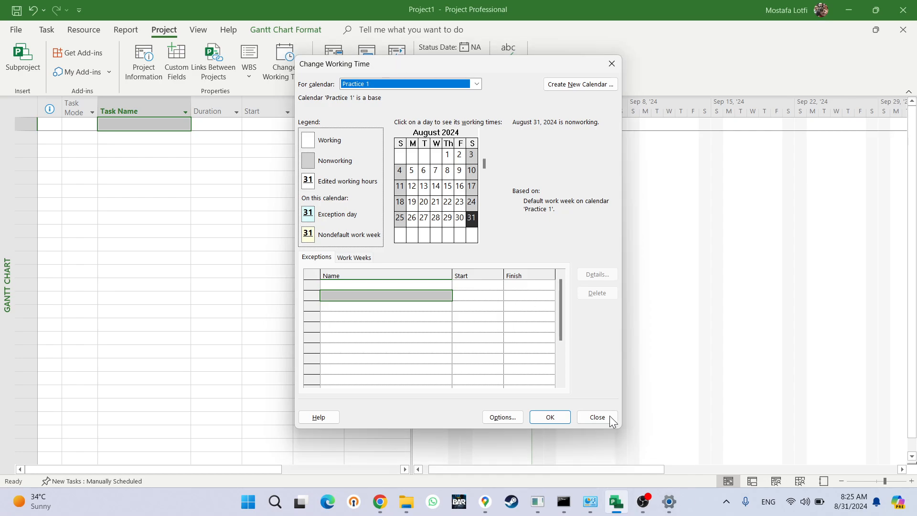
click(596, 416)
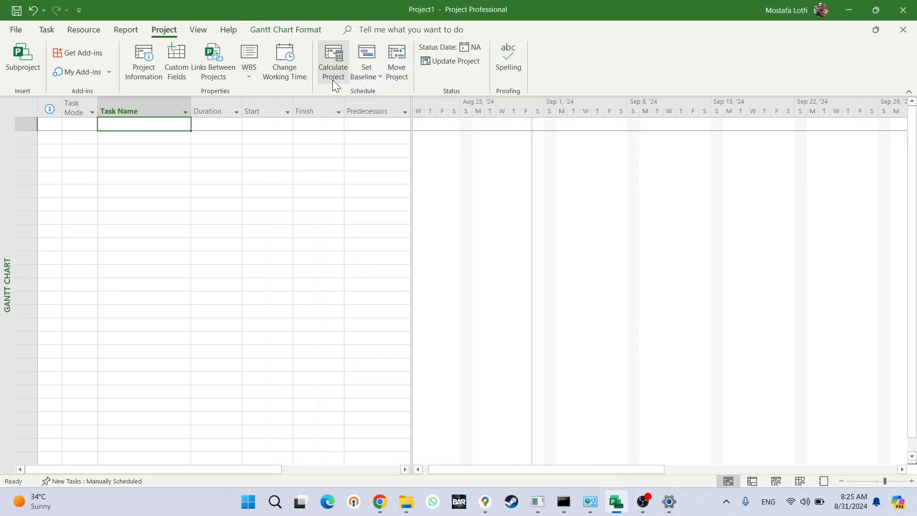
Step: Compare the August 2024 working days of the Practice 1 calendar with those of the Standard calendar
click(278, 78)
click(402, 84)
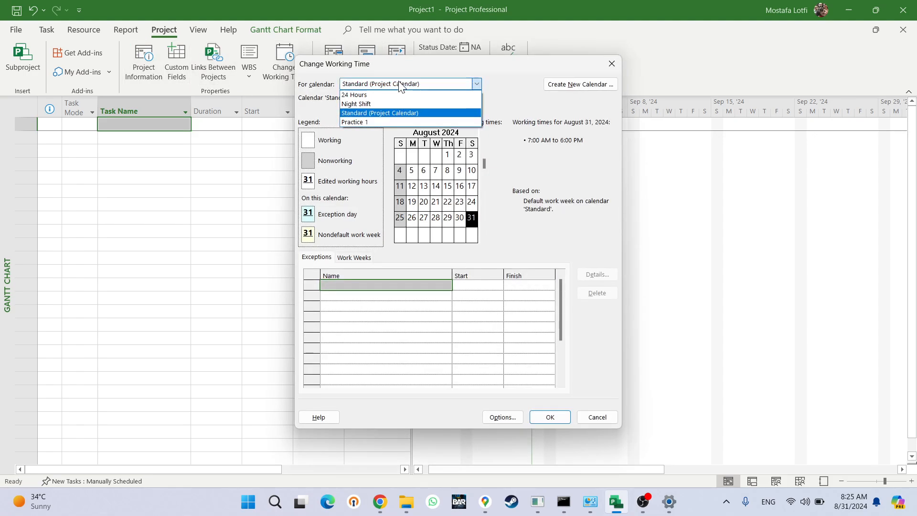
click(387, 121)
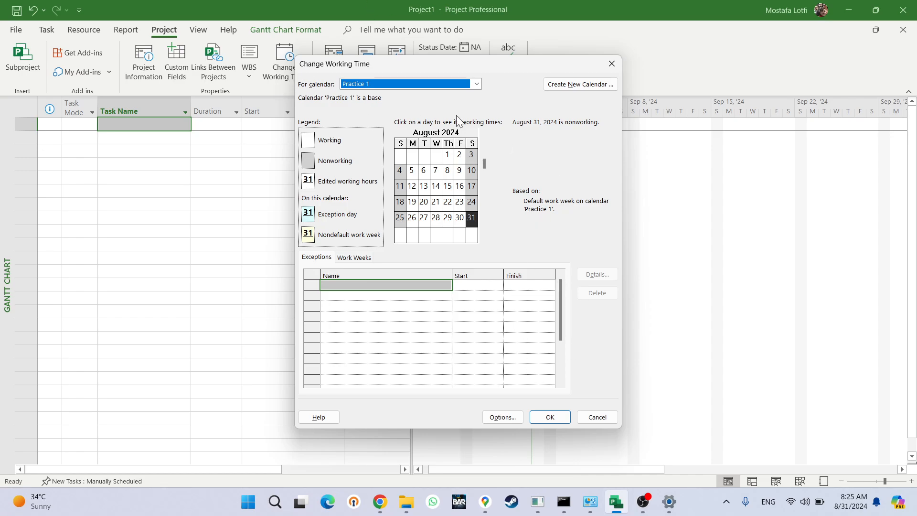
click(606, 413)
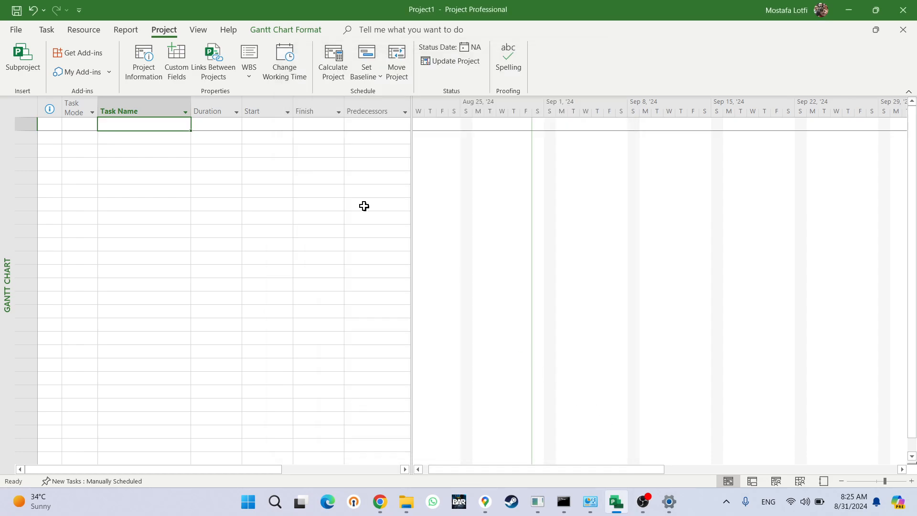
click(279, 62)
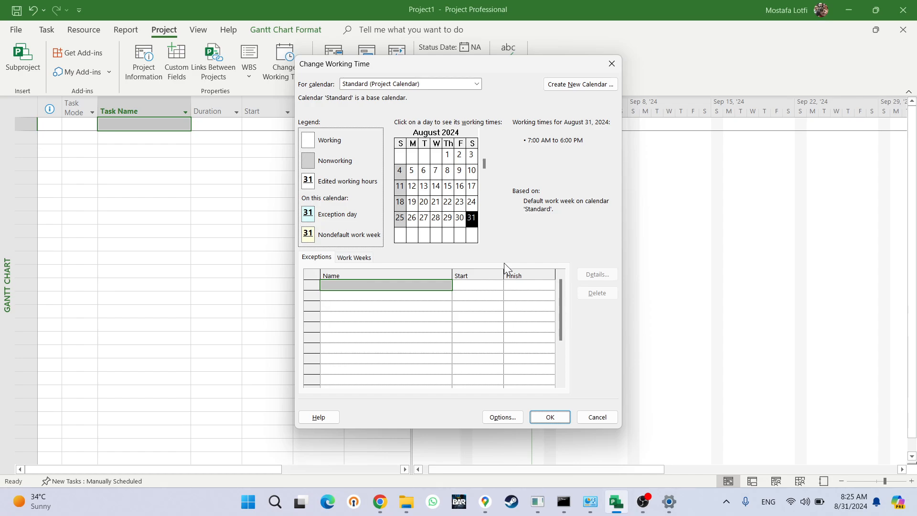
click(384, 85)
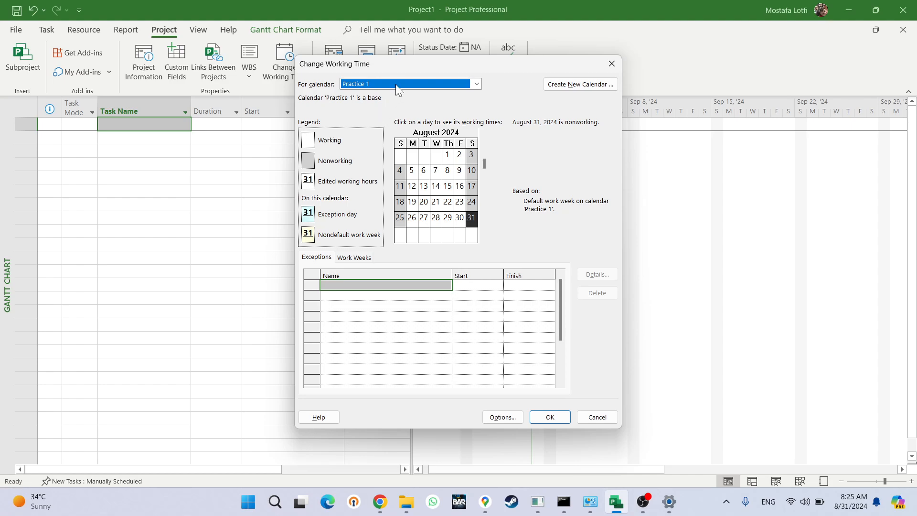
Step: Reset all seven days of the Standard calendar's default work week to the project default times and save the change
click(395, 84)
click(396, 113)
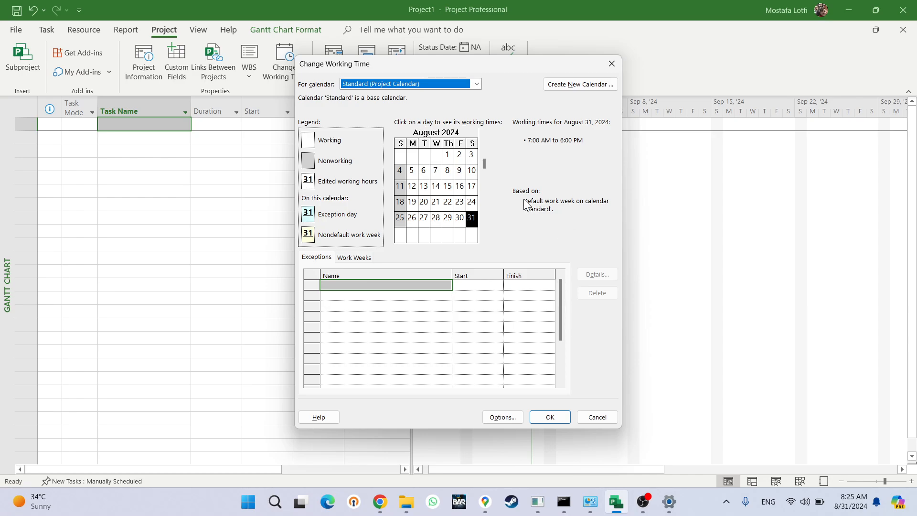
click(351, 258)
click(596, 274)
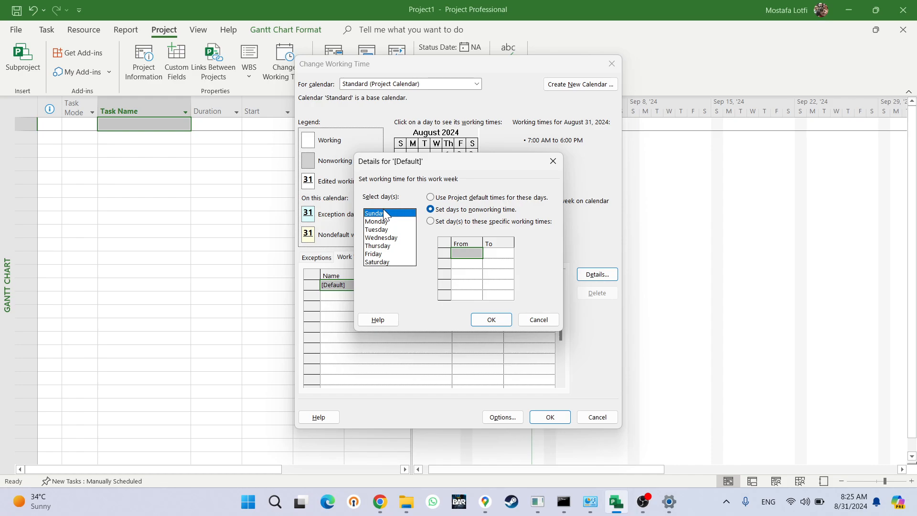
drag(383, 212, 382, 261)
click(462, 198)
click(490, 319)
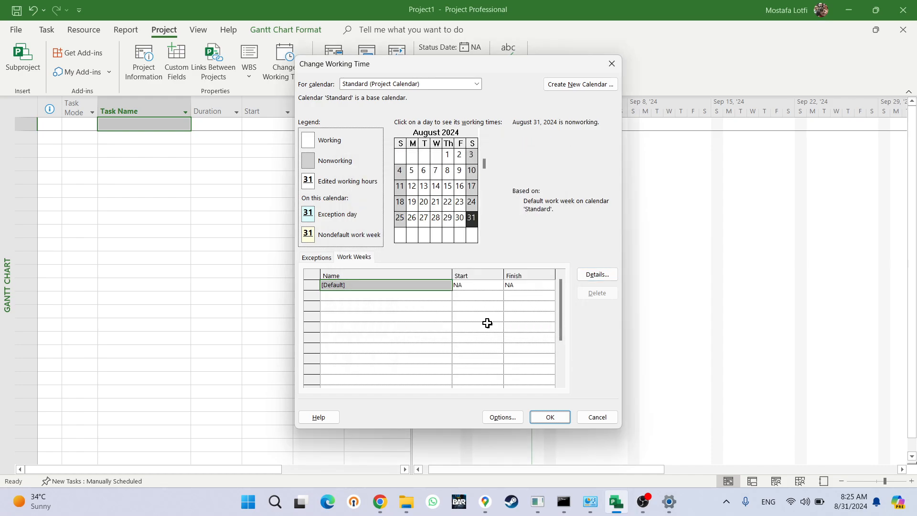
click(551, 417)
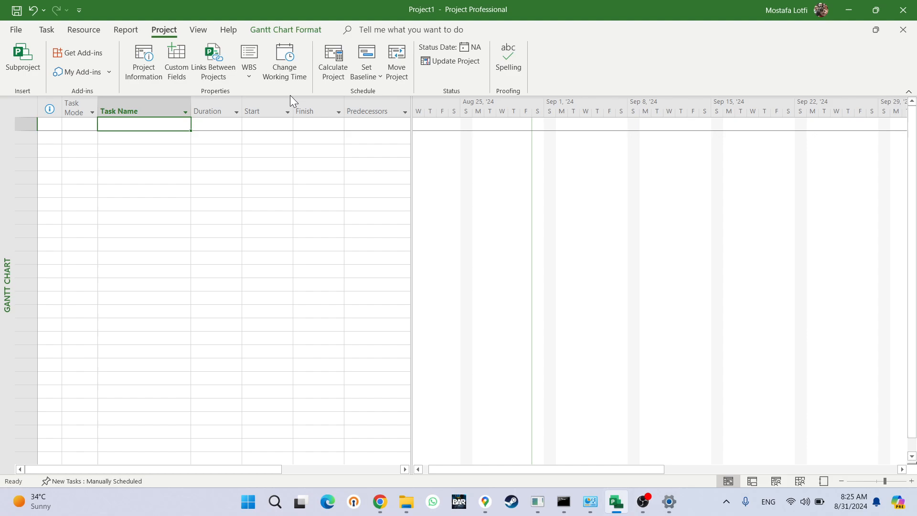
Step: Reopen the working time settings and switch to the Practice 1 calendar
click(299, 78)
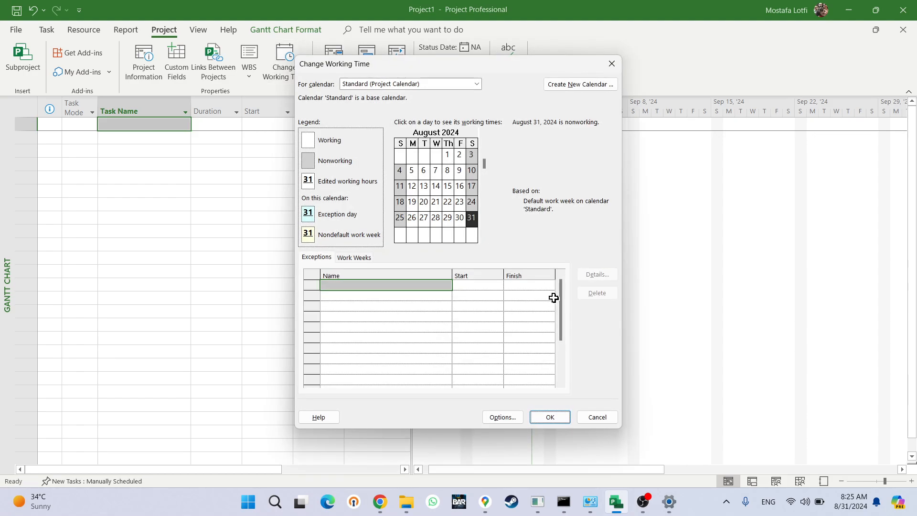
click(394, 85)
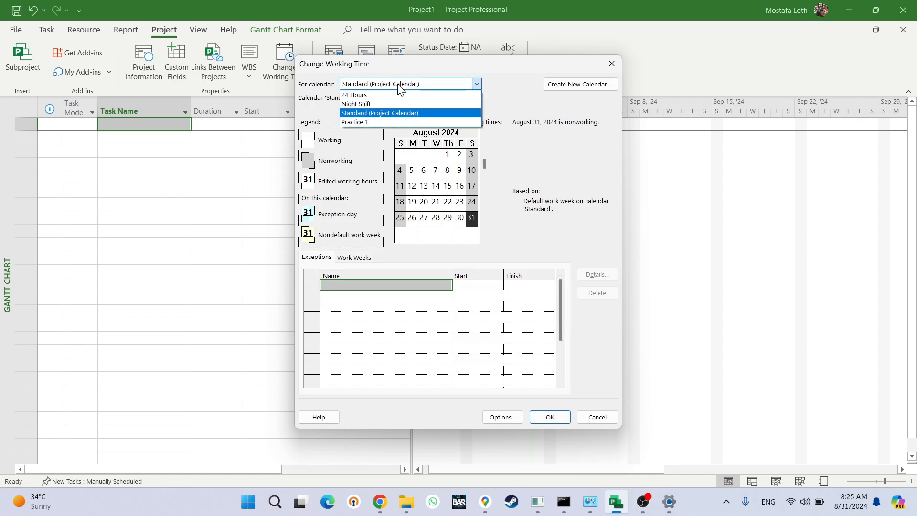
click(371, 120)
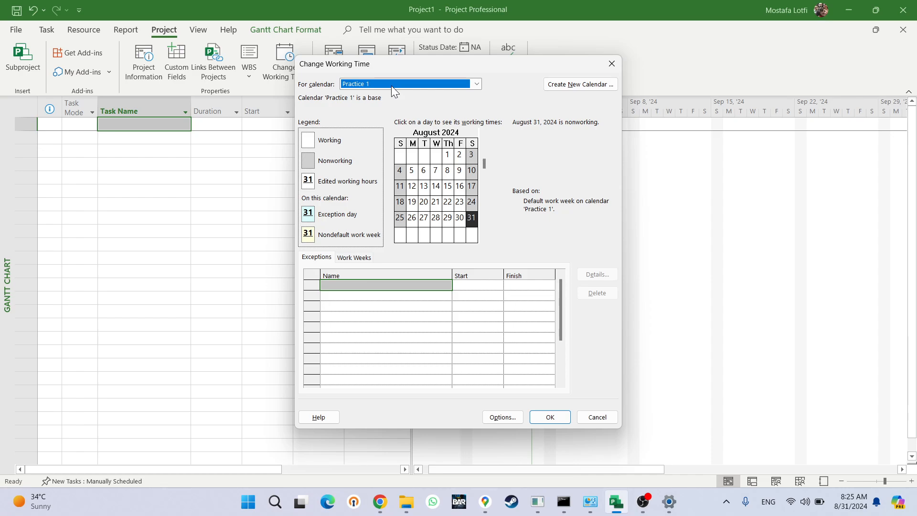
click(420, 88)
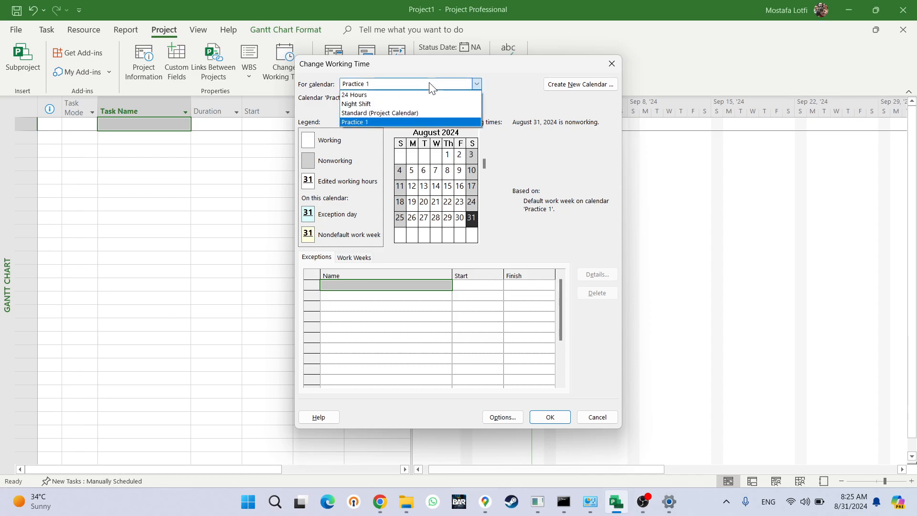
click(410, 121)
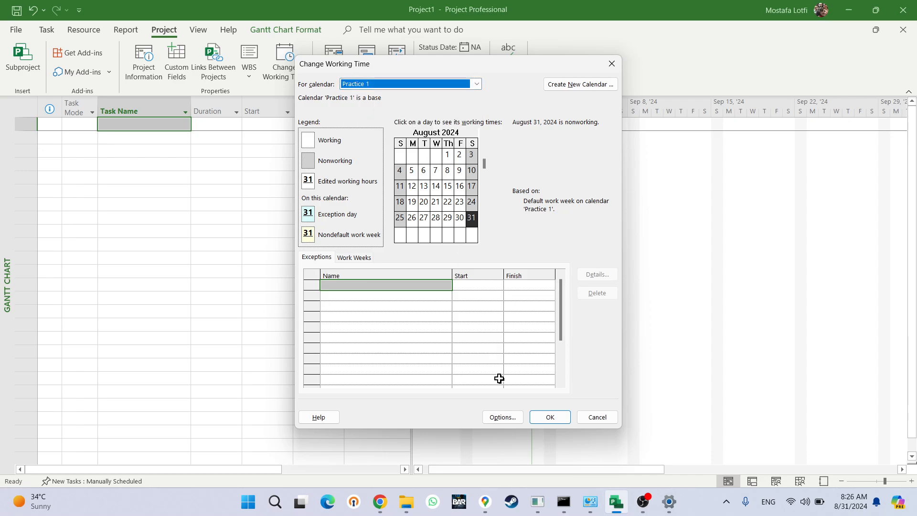
Step: Set all seven days of the Practice 1 calendar's default work week to specific working times from 7 to 18
click(470, 356)
click(354, 257)
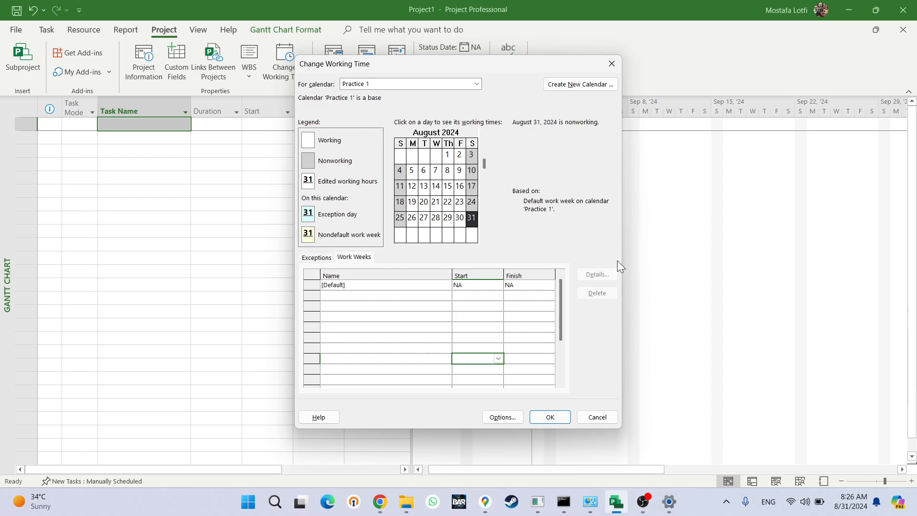
click(351, 285)
click(597, 275)
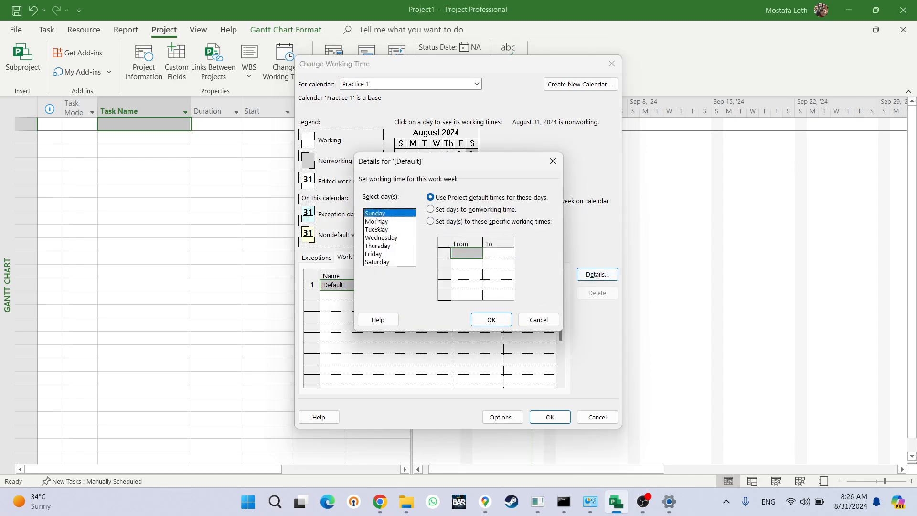
drag(375, 214, 377, 261)
click(430, 221)
click(476, 258)
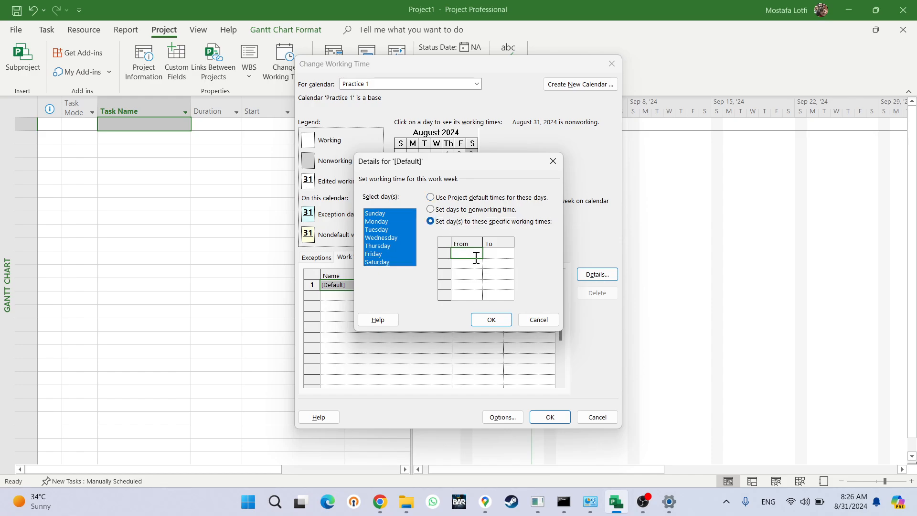
text(7)
click(502, 254)
text(18)
click(499, 263)
Step: Try the project default times on Saturday and re-enter its specific working times from 7 to 18
click(389, 261)
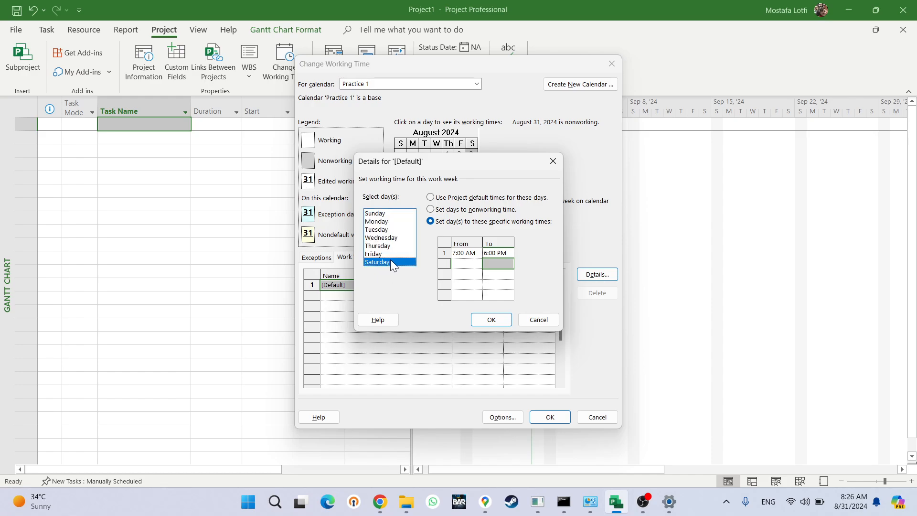
click(452, 199)
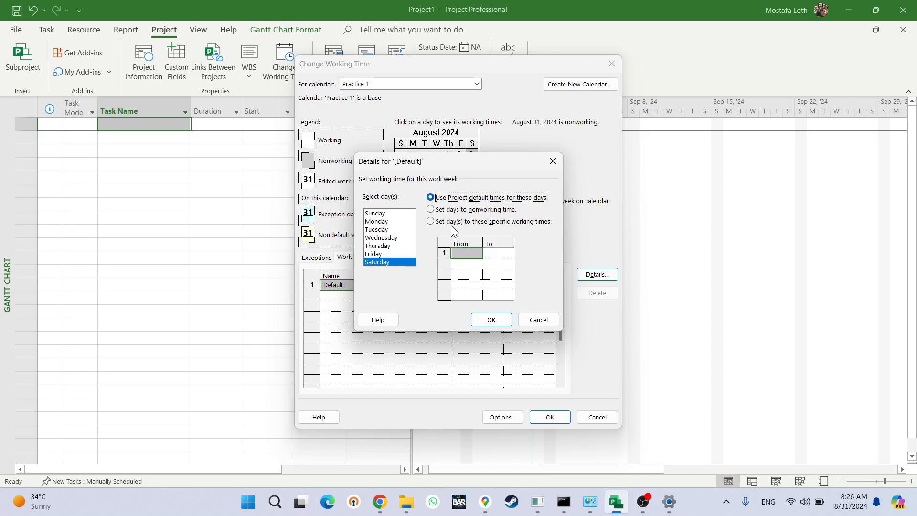
click(452, 223)
click(469, 253)
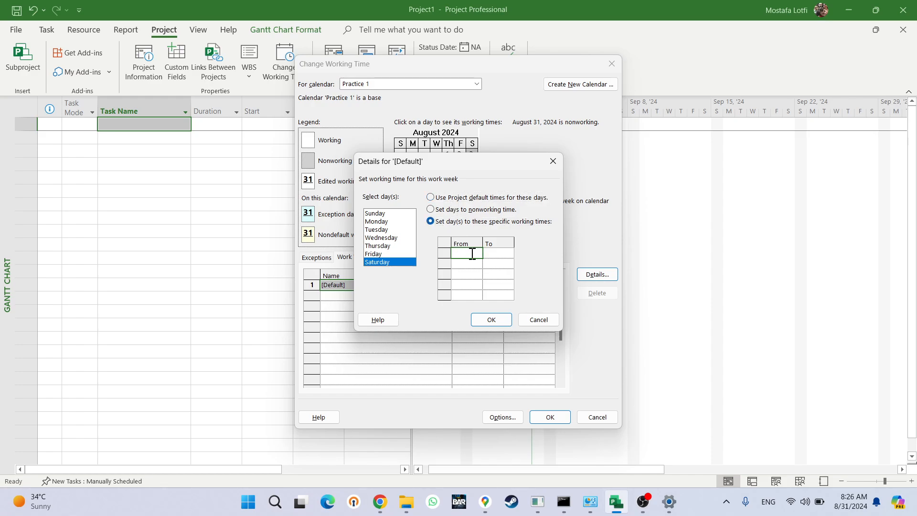
text(7)
click(507, 253)
text(18)
click(498, 274)
Step: Set Sunday to nonworking time in the Practice 1 calendar's default work week and confirm the work week details
click(392, 213)
click(456, 210)
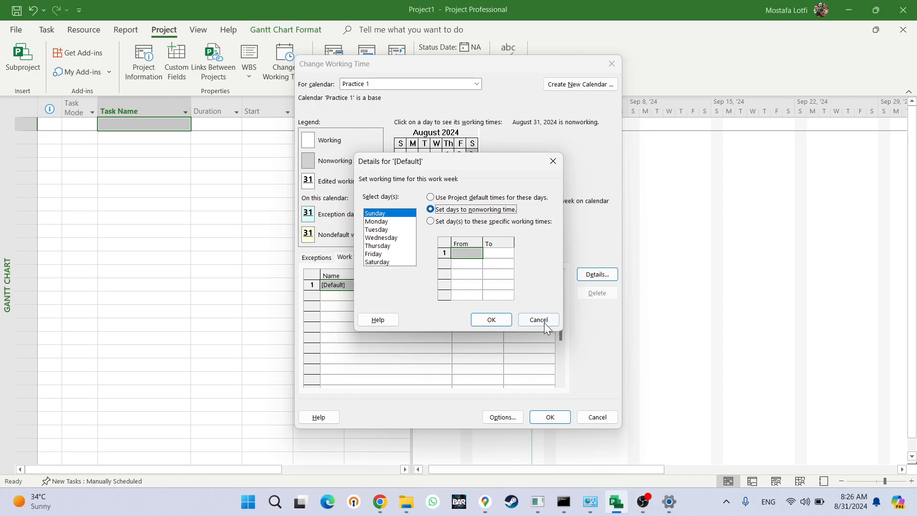
click(495, 320)
click(476, 314)
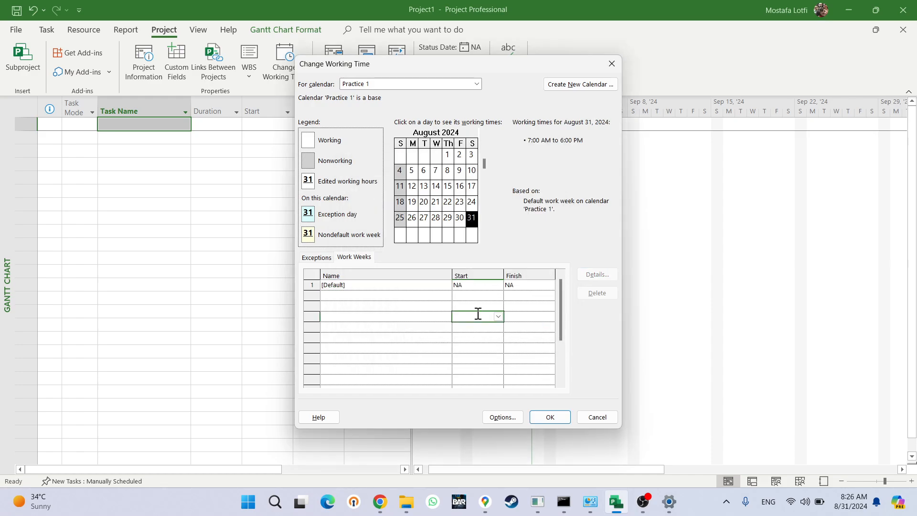
Step: Examine the exceptions and work weeks lists of the Practice 1 calendar
click(380, 285)
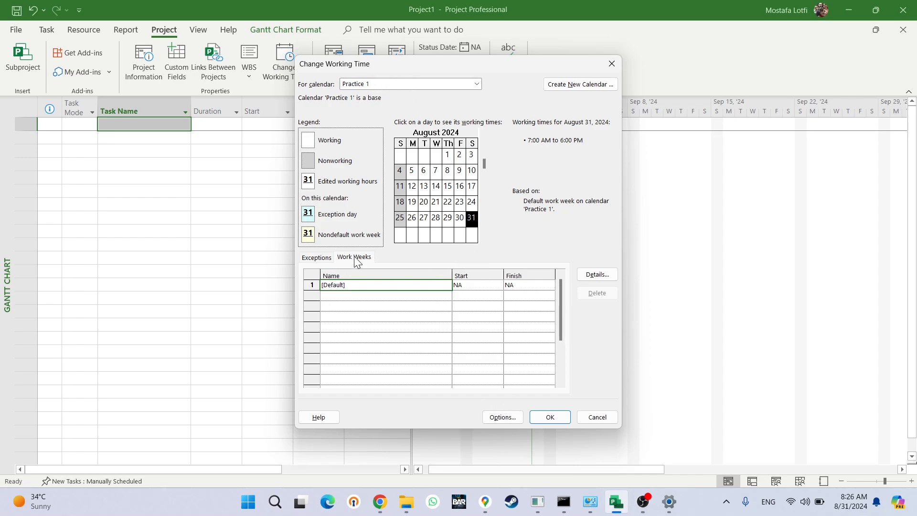
click(316, 258)
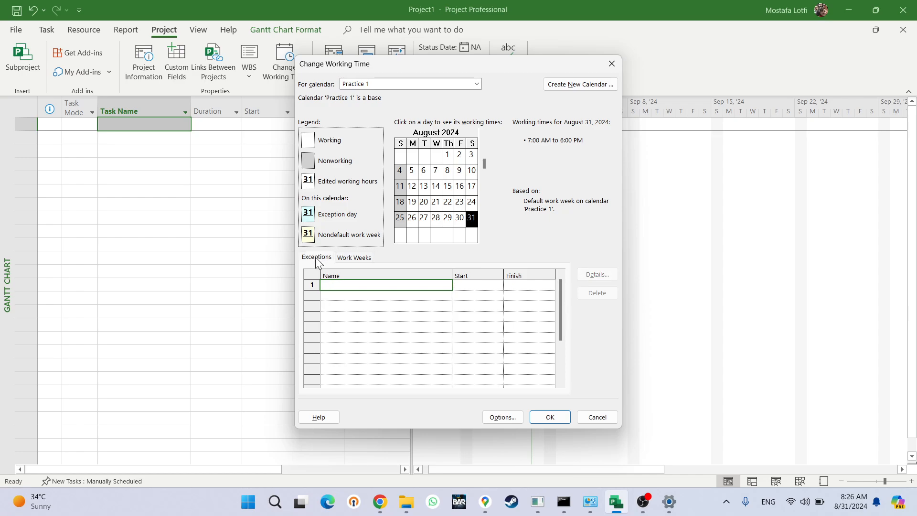
click(425, 293)
click(419, 83)
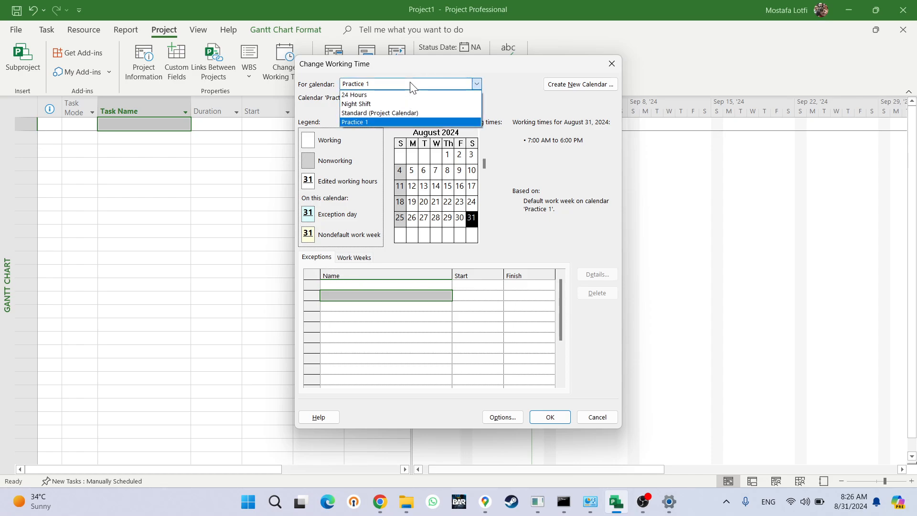
click(397, 121)
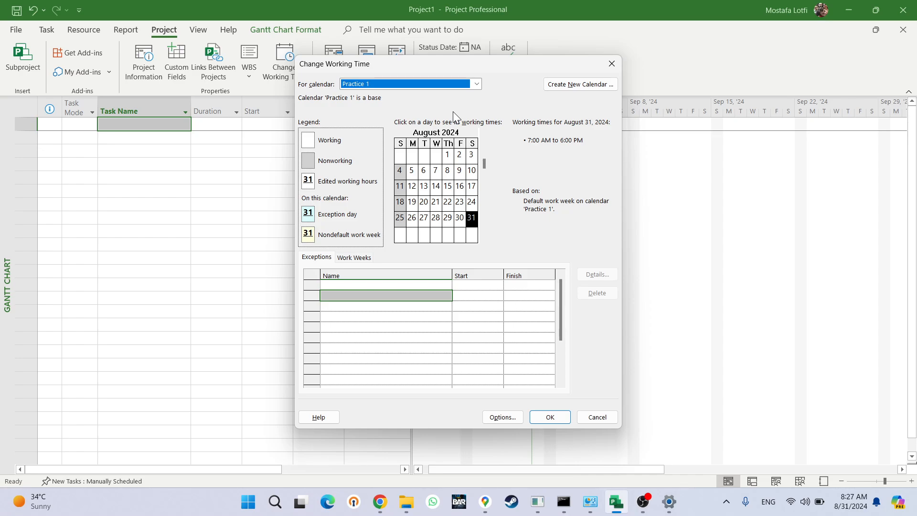
click(457, 284)
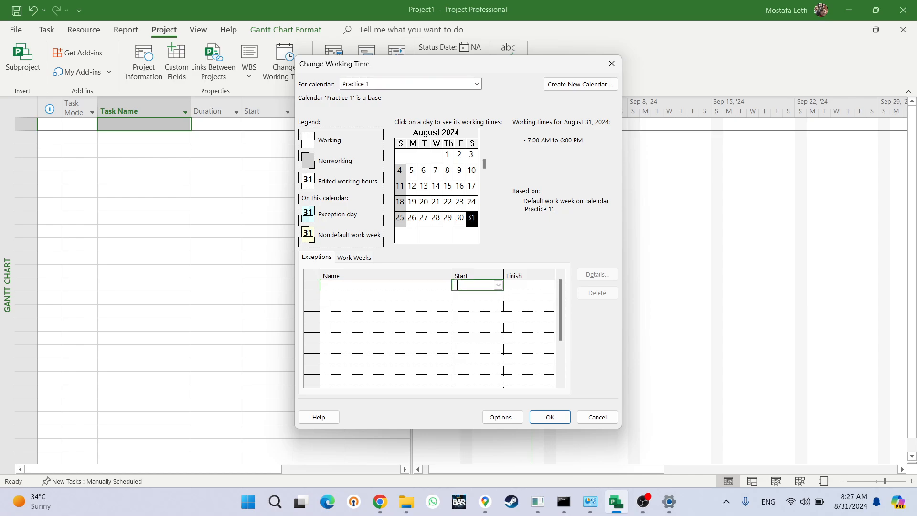
click(391, 292)
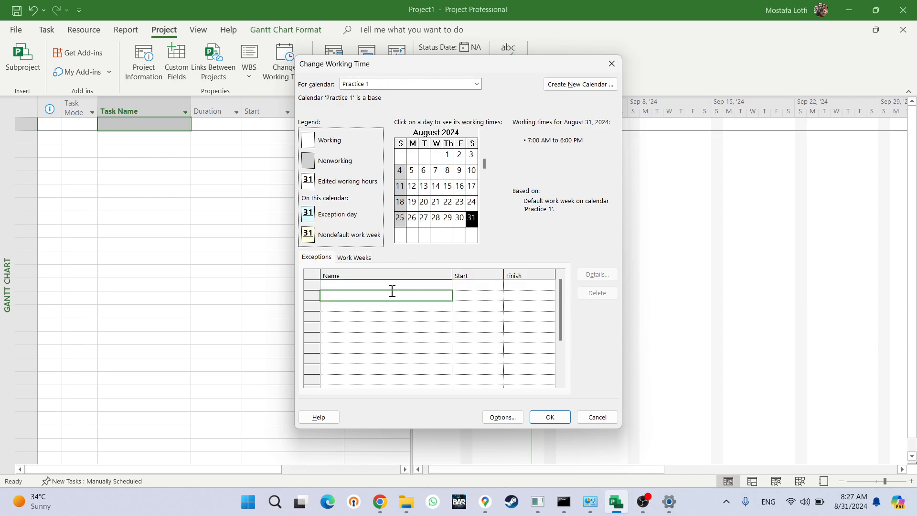
click(356, 258)
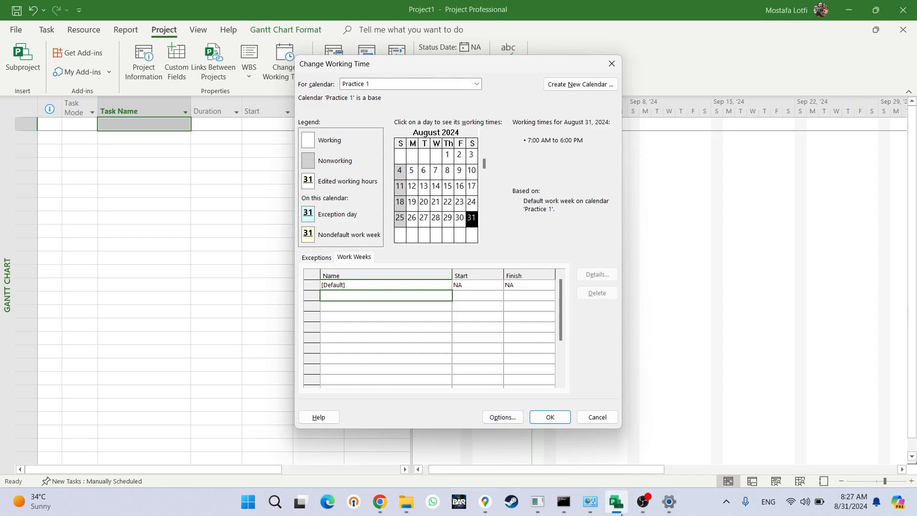
Step: Examine the week start and fiscal year start choices in the project's calendar options
click(502, 416)
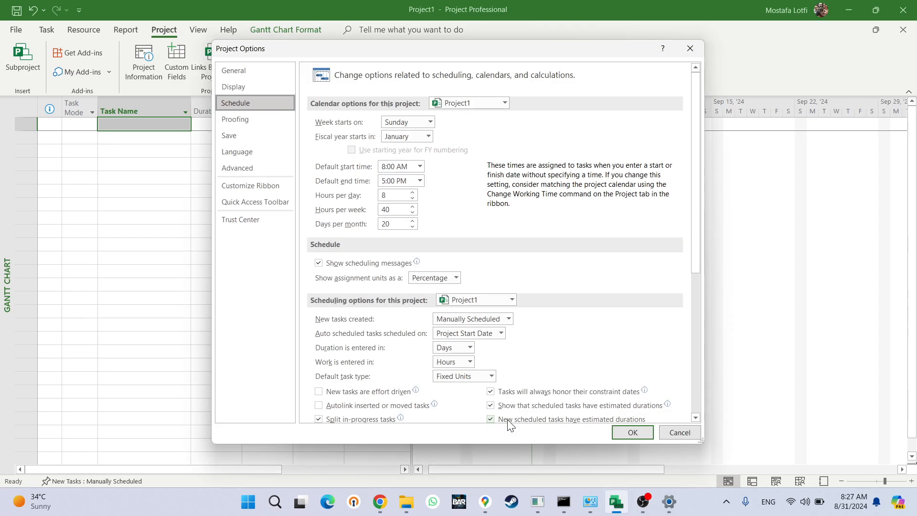
drag(331, 50, 487, 48)
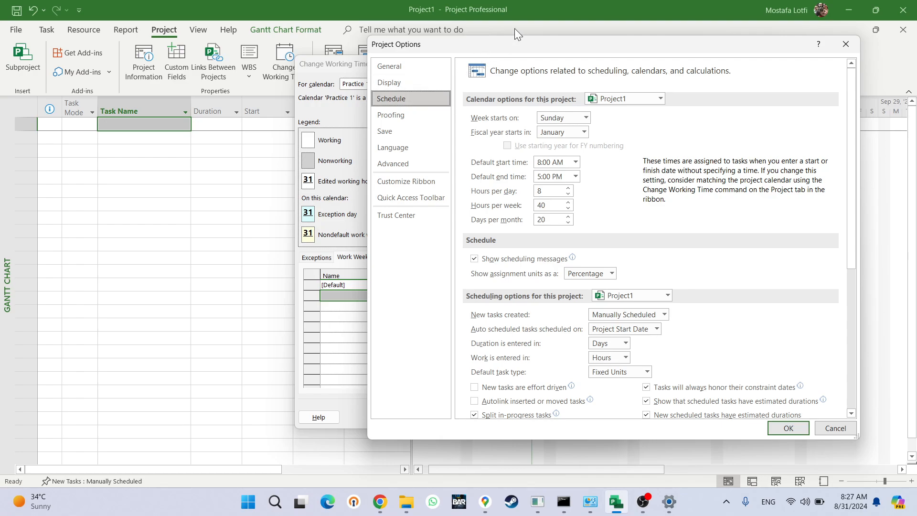
click(845, 44)
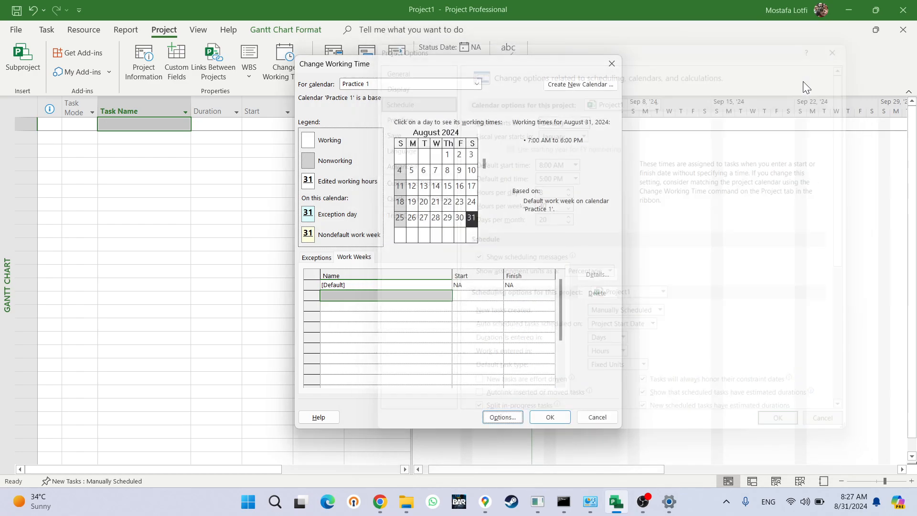
click(503, 417)
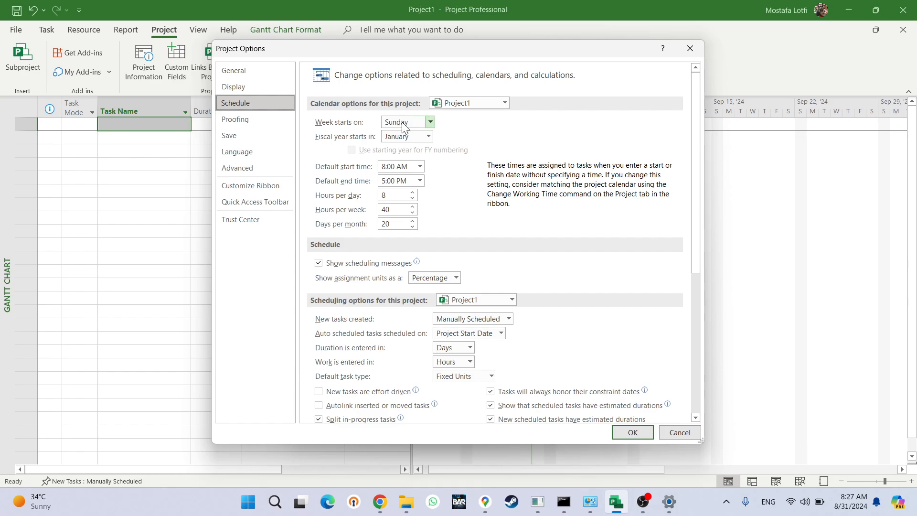
click(431, 122)
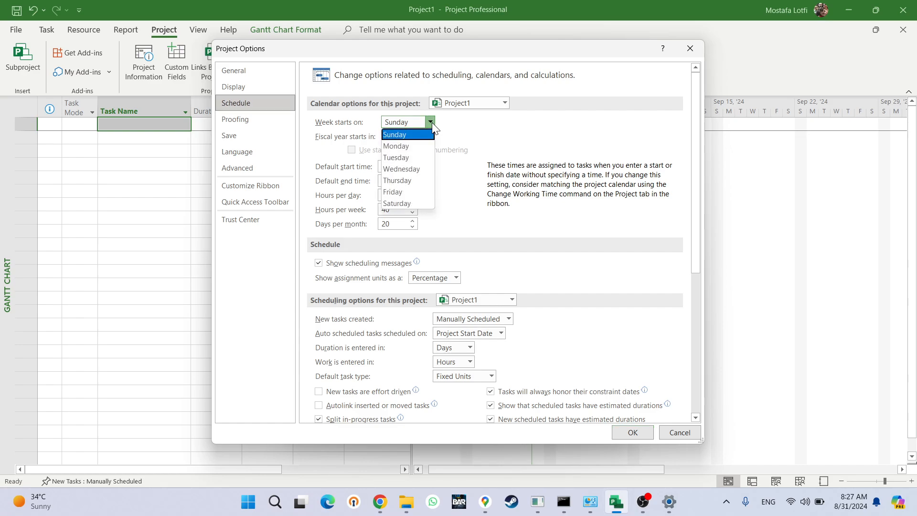
click(432, 122)
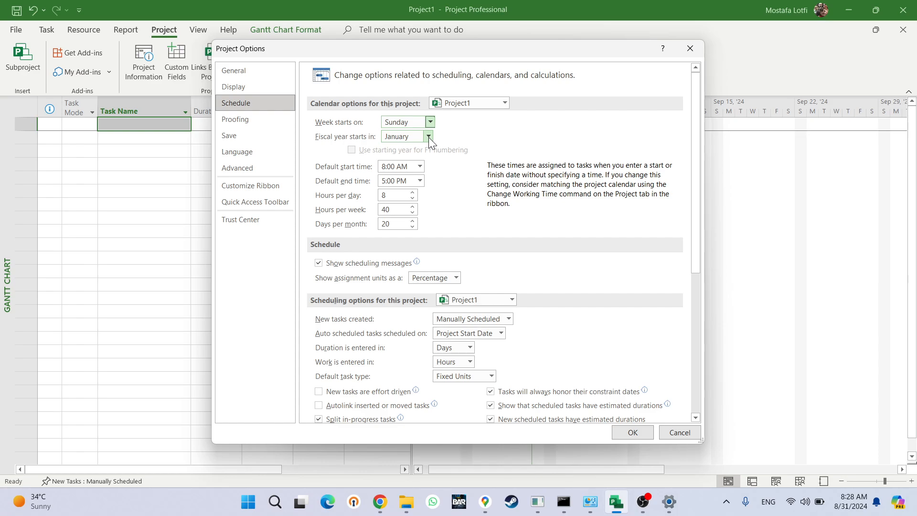
click(428, 137)
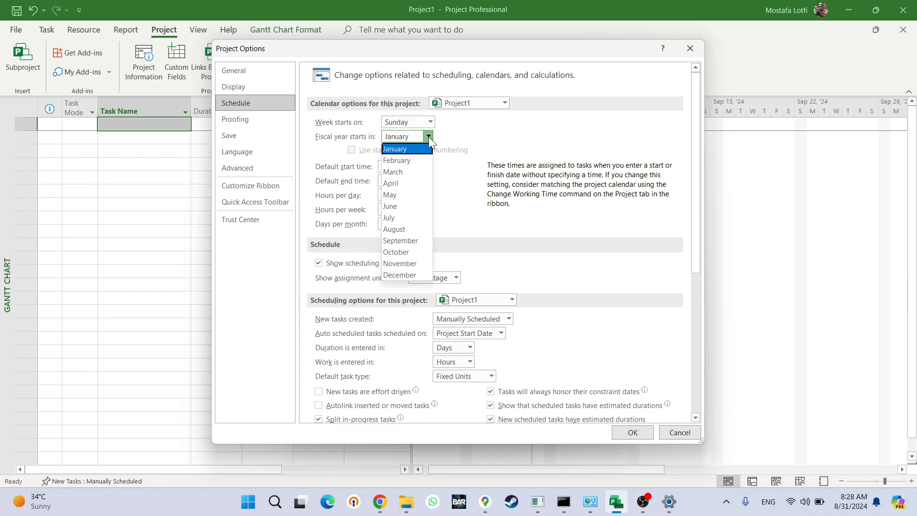
click(428, 137)
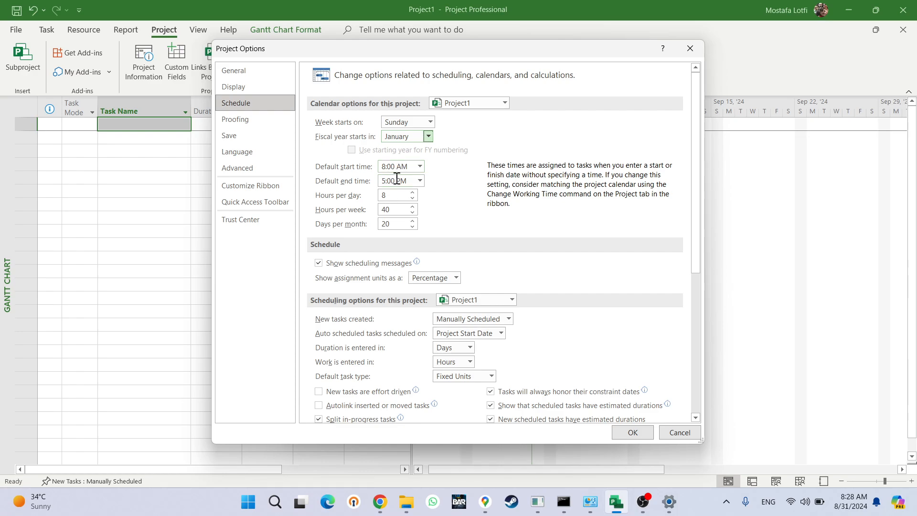
click(643, 431)
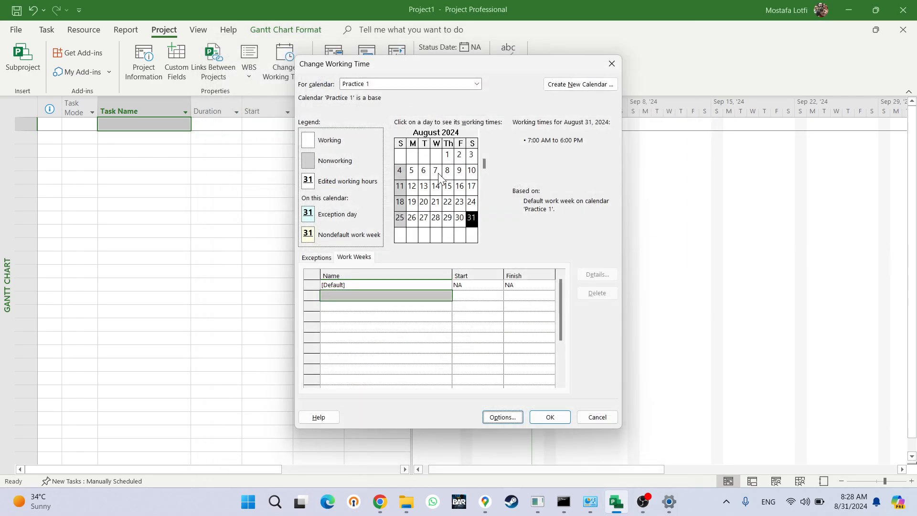
Step: Compare the Practice 1 working times on August days with the project's default start and end times, and confirm the working time changes
click(460, 186)
click(497, 417)
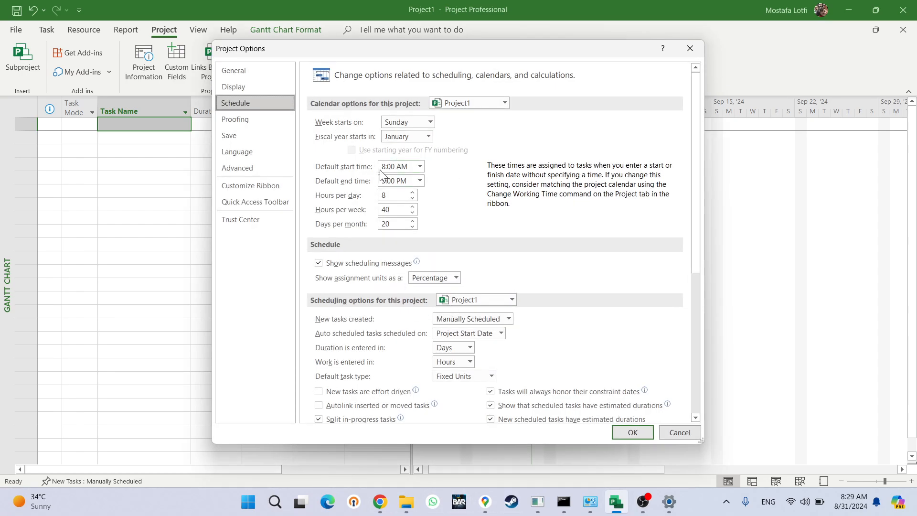
click(634, 432)
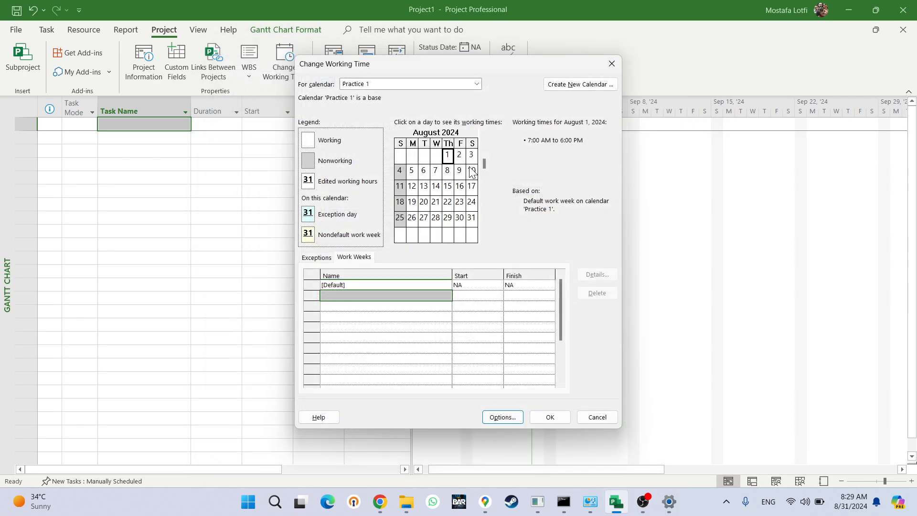
click(435, 186)
click(381, 83)
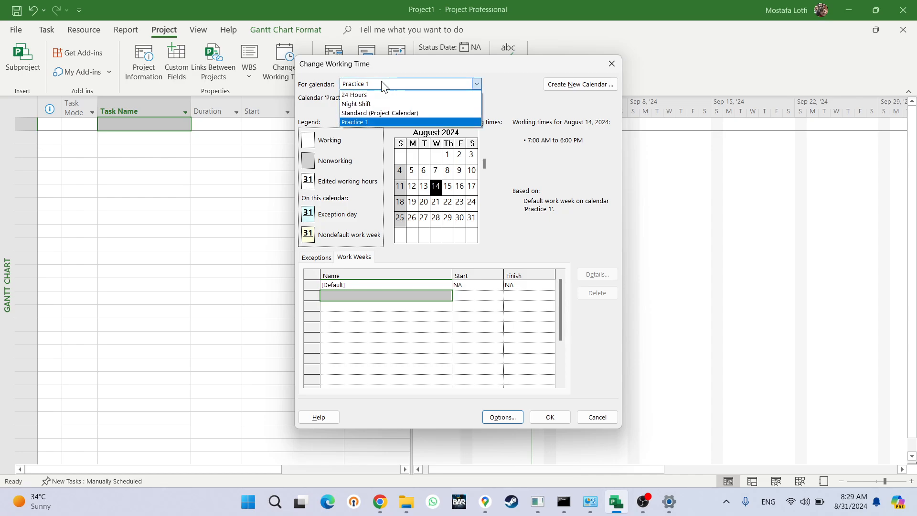
click(451, 170)
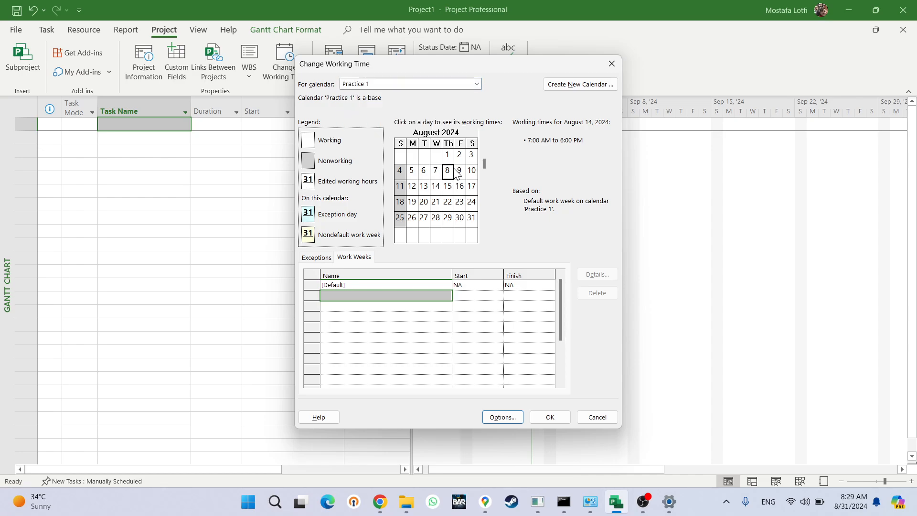
click(503, 418)
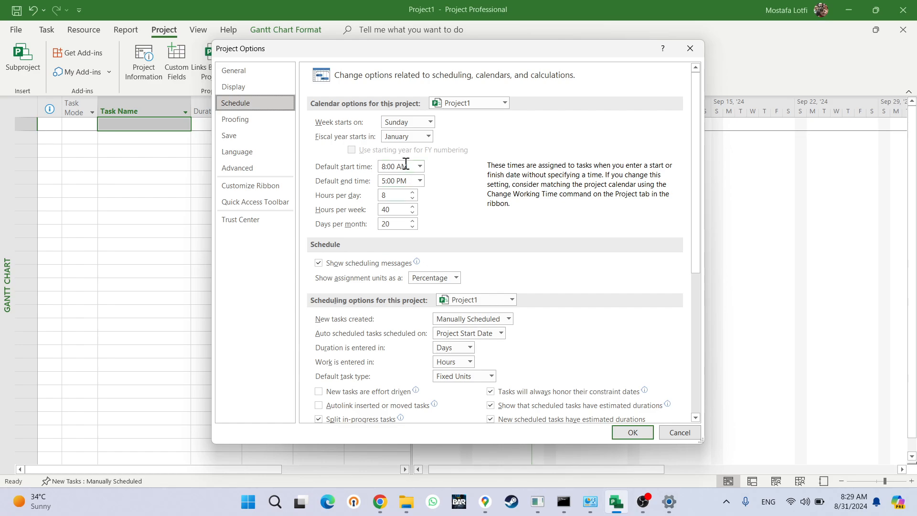
click(630, 433)
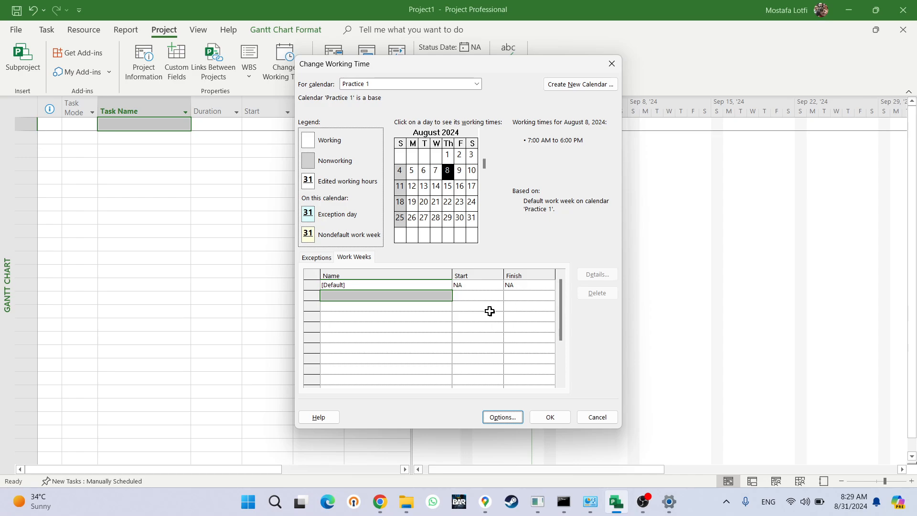
click(550, 420)
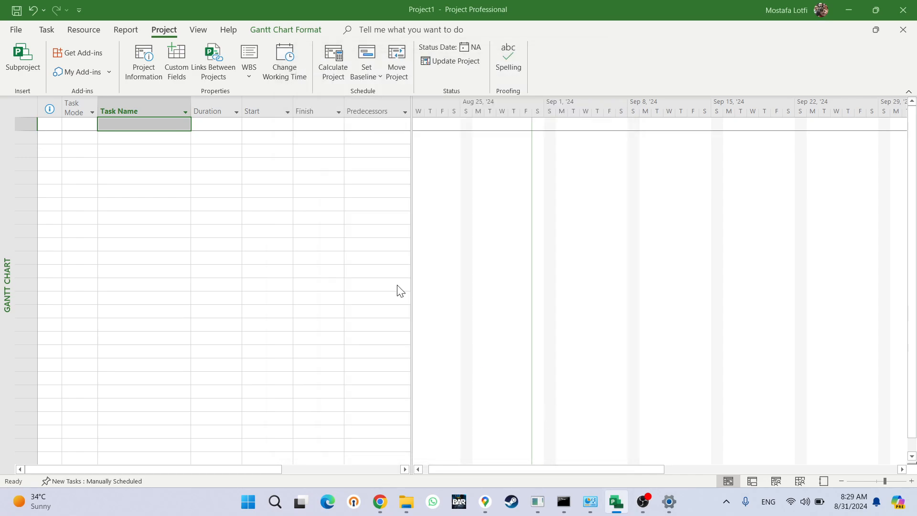
Step: Add a task named "task" in the first row of the Gantt Chart table
click(147, 125)
text(T1)
key(Return)
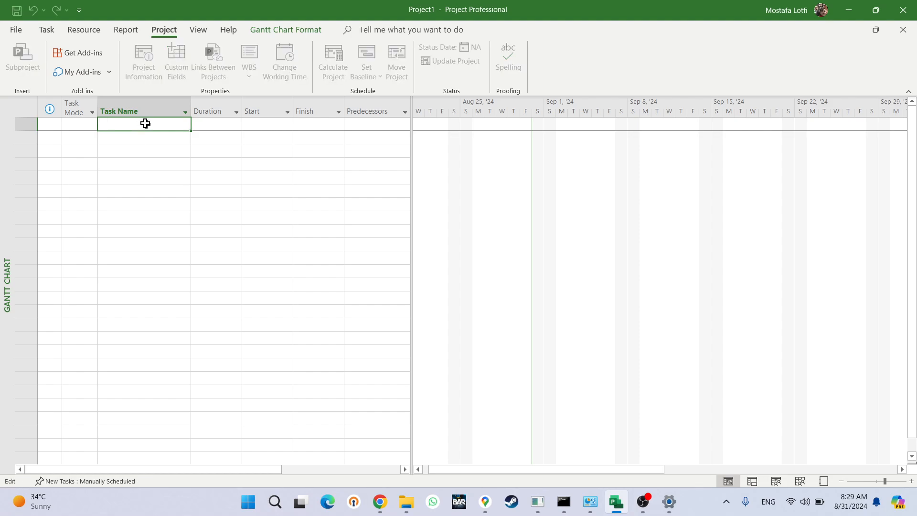
text(task)
key(Return)
Step: Set the new task's mode to Auto Scheduled
key(Up)
key(Left)
key(F2)
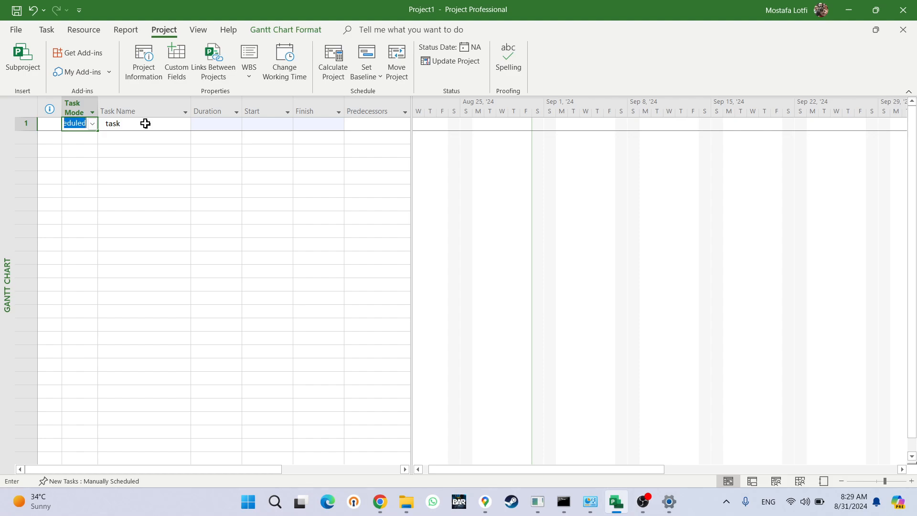
key(Return)
key(Up)
key(Right)
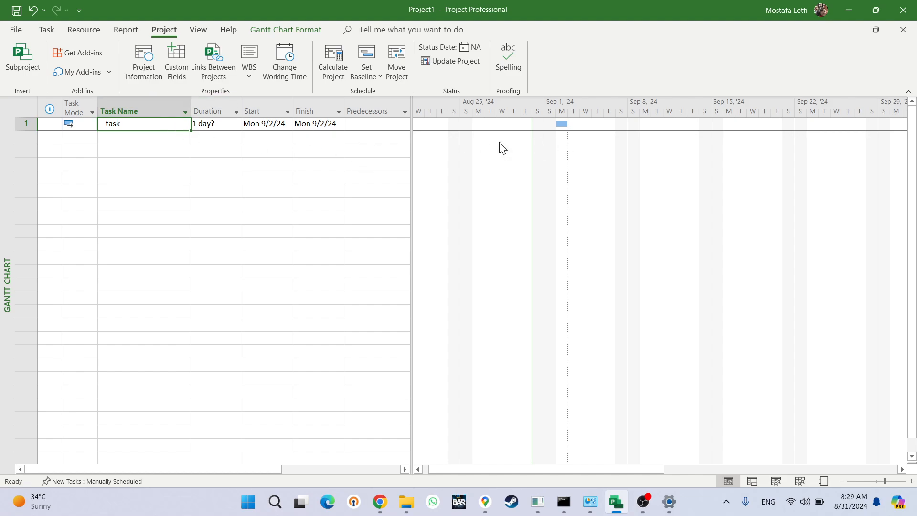
click(208, 189)
Step: Insert a Task Calendar column before the Predecessors column in the task table
drag(411, 123, 590, 127)
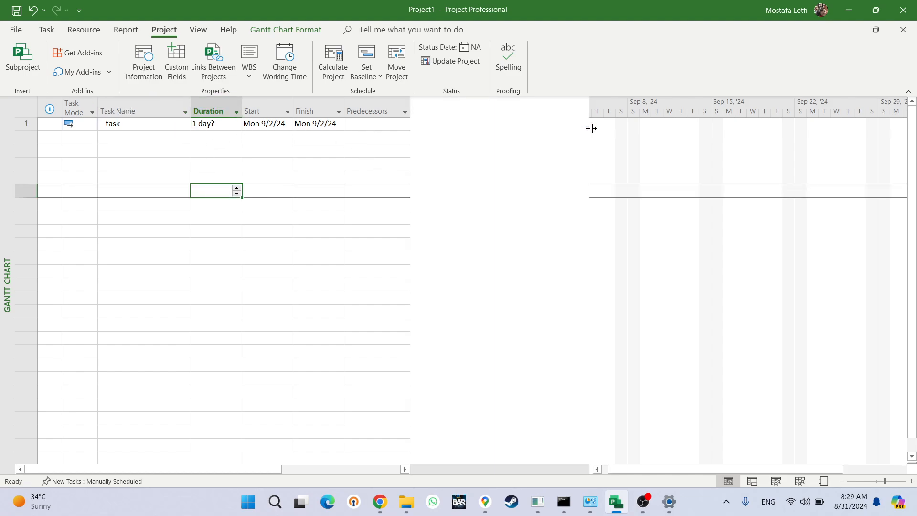
click(370, 109)
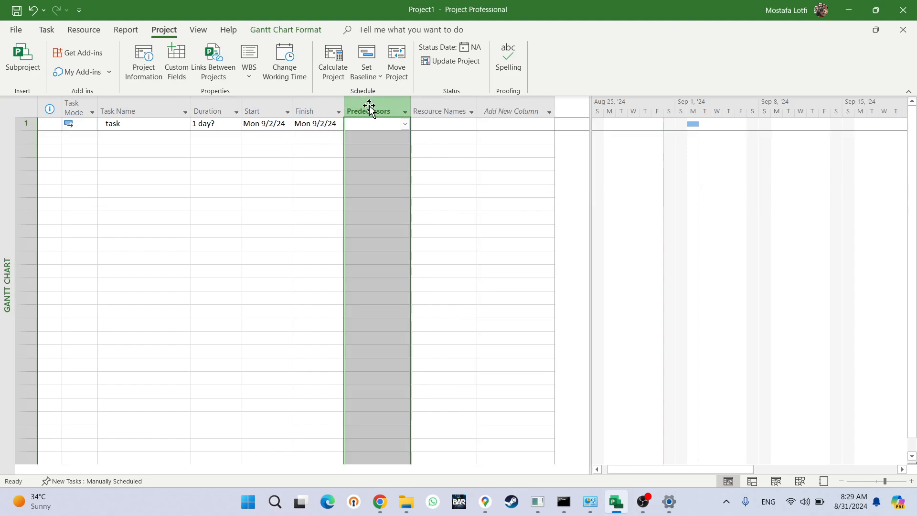
key(Insert)
text(cal)
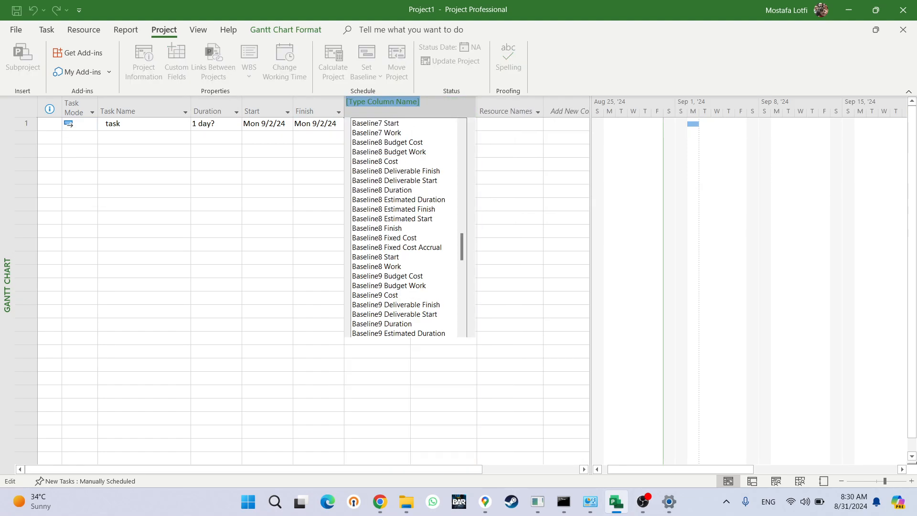
key(Return)
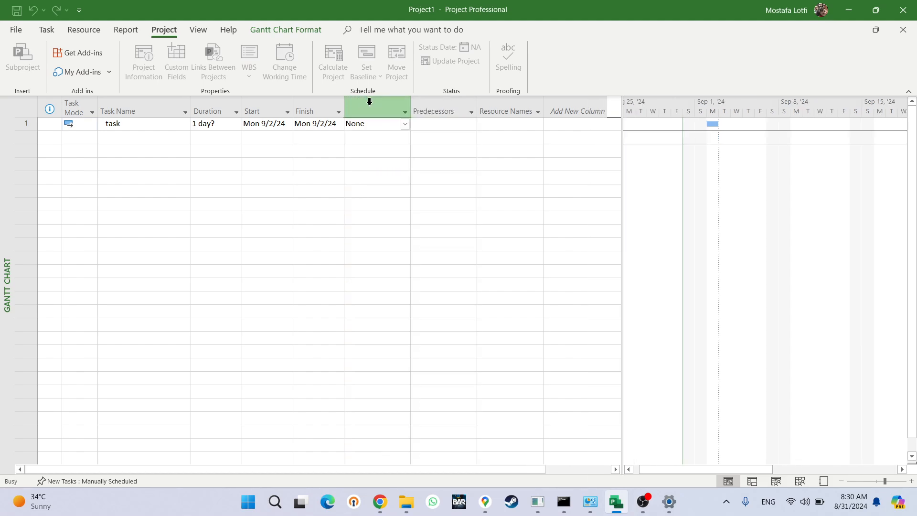
mouse_move(410, 165)
mouse_down()
mouse_move(387, 164)
mouse_move(410, 166)
mouse_up()
Step: Try the Standard calendar as the task's calendar and set it back to None
click(364, 124)
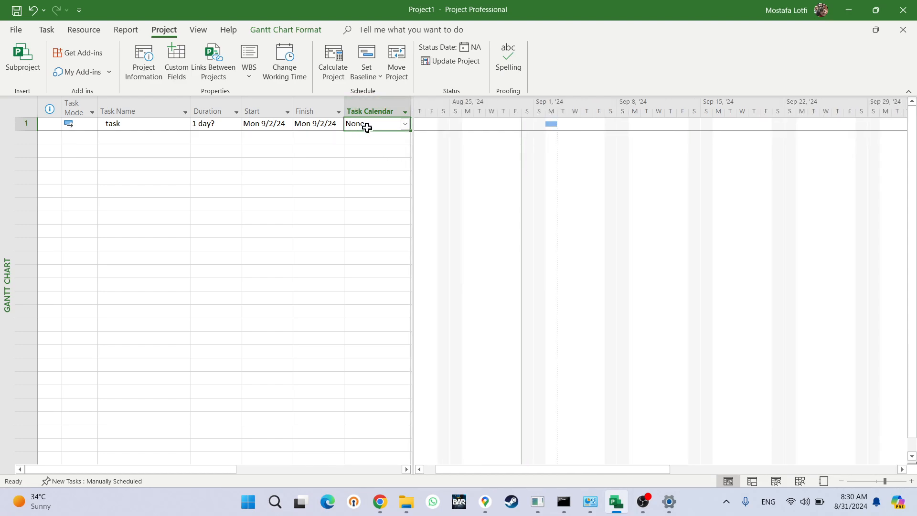
click(405, 124)
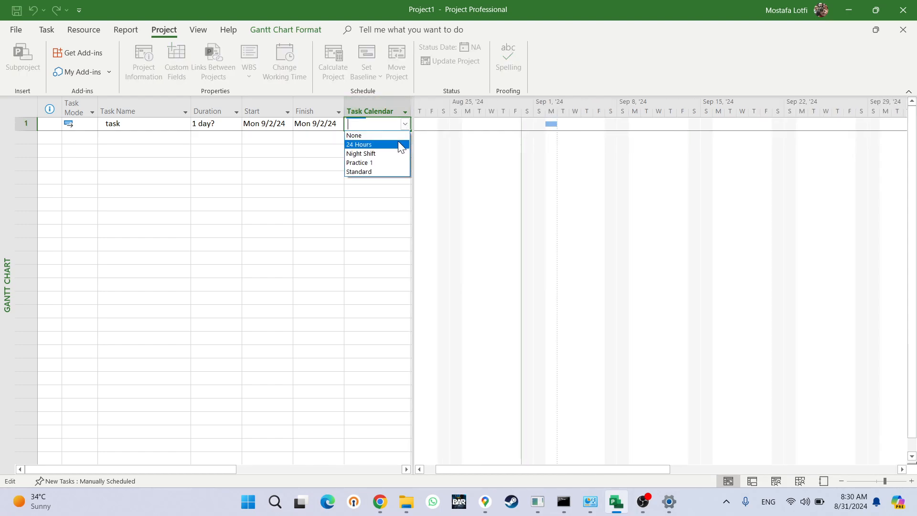
click(379, 172)
click(358, 189)
click(168, 126)
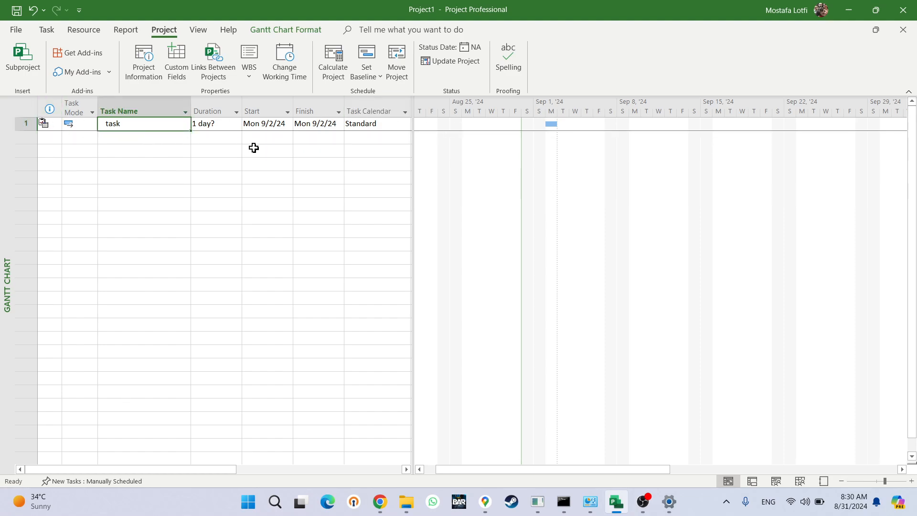
click(365, 127)
click(405, 124)
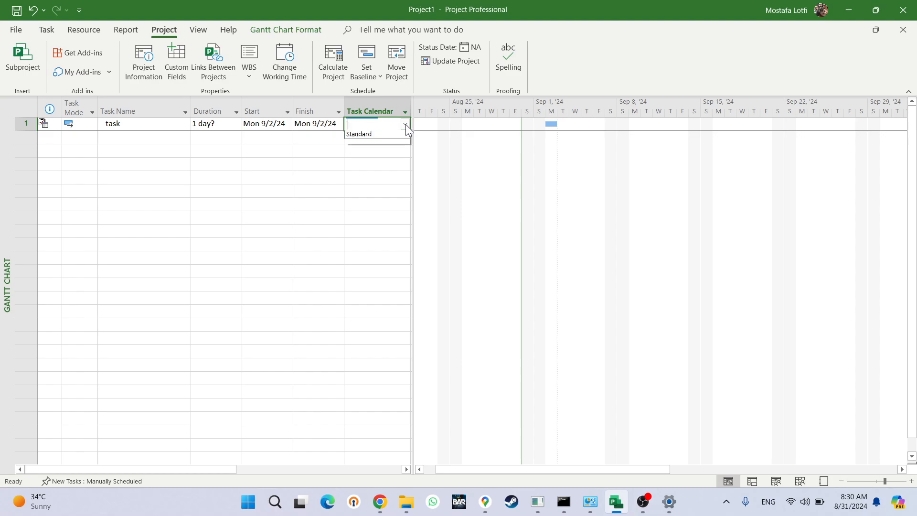
click(363, 133)
click(350, 163)
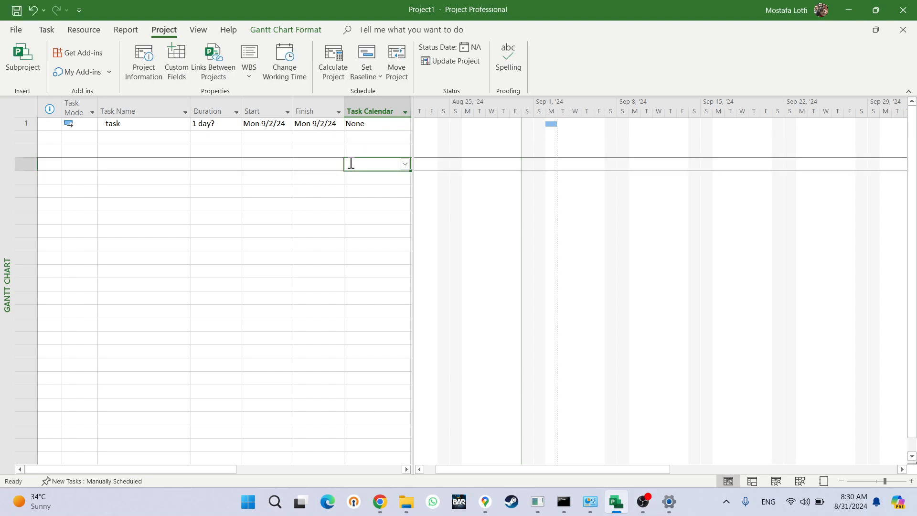
Step: Check which calendar is marked as the project calendar in the working time settings
click(370, 125)
click(118, 124)
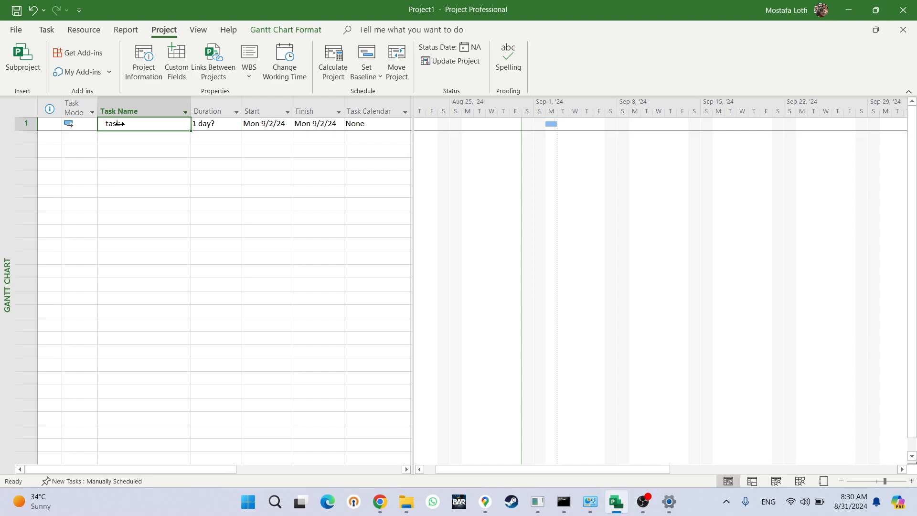
click(284, 67)
click(435, 88)
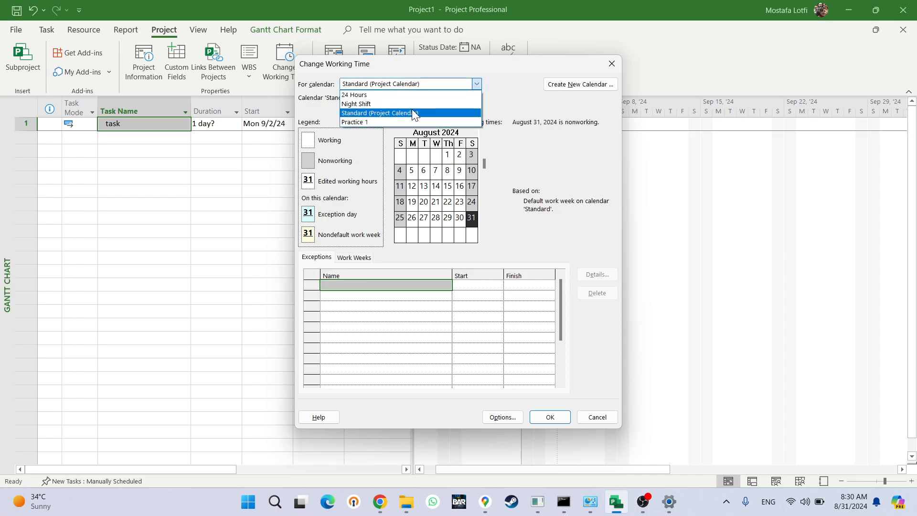
click(412, 111)
click(612, 64)
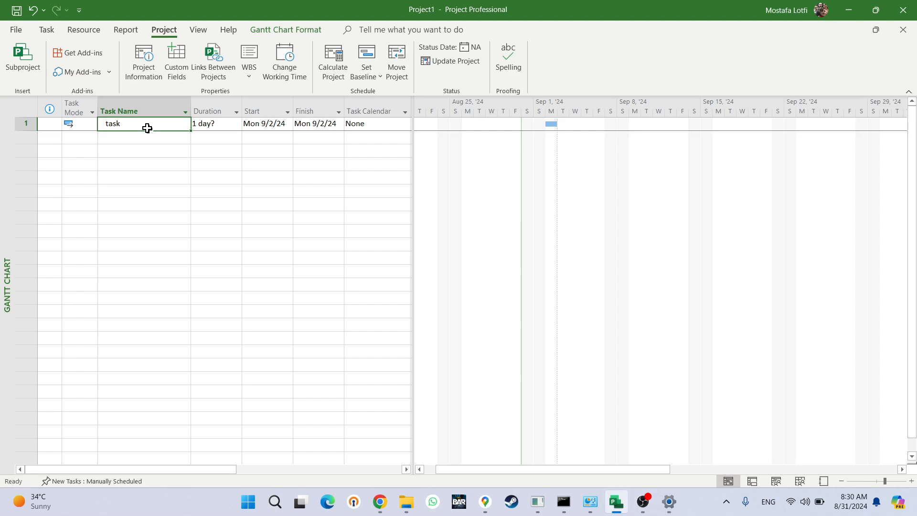
Step: Examine the task's start and finish dates in the table and its bar on the timeline
click(266, 125)
click(270, 164)
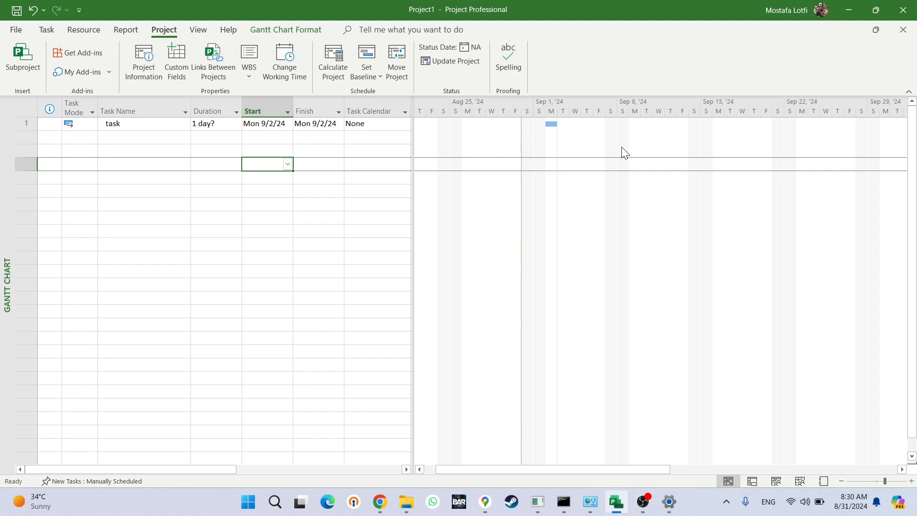
click(321, 126)
click(259, 124)
click(327, 125)
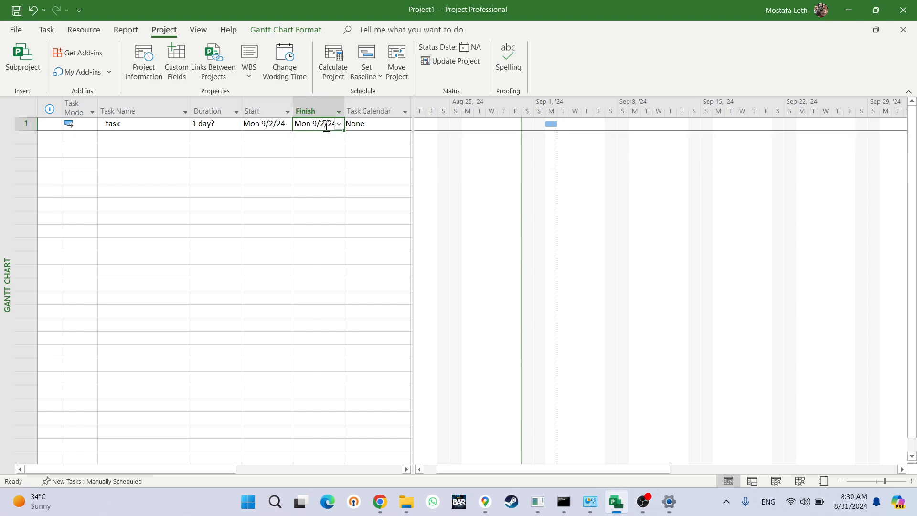
click(253, 125)
Step: Set the project's date format to Jan 28 12:33 PM in the general options so dates include times
click(16, 30)
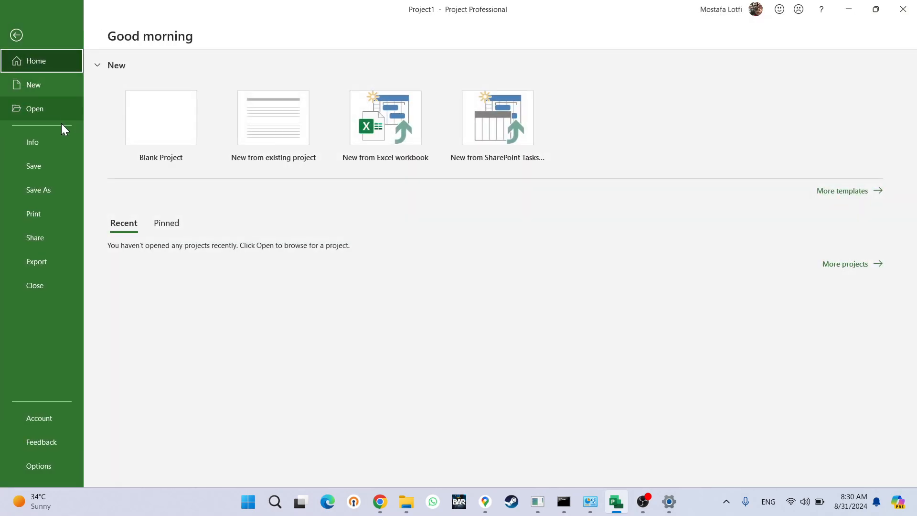
click(41, 466)
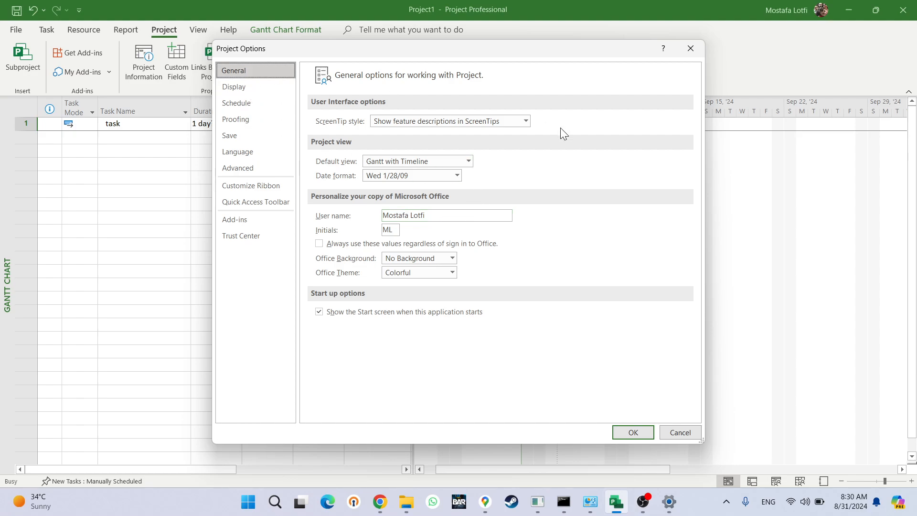
click(457, 175)
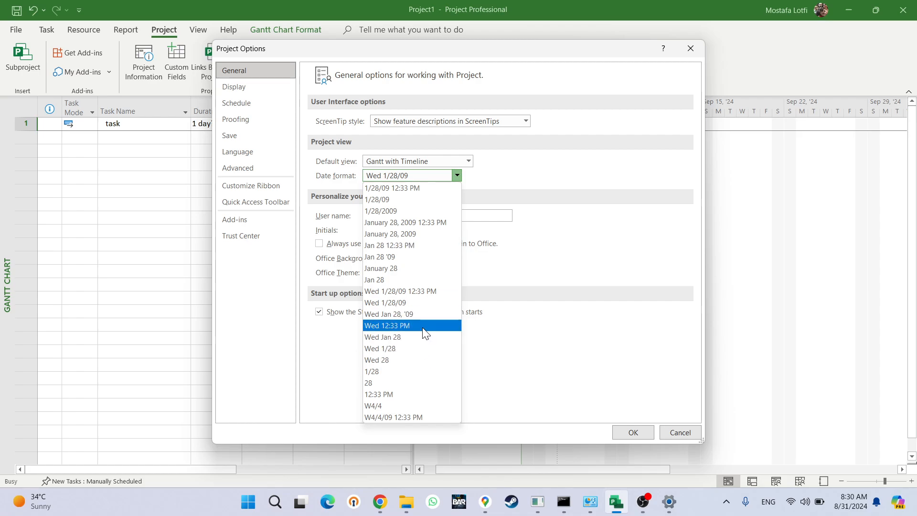
click(422, 251)
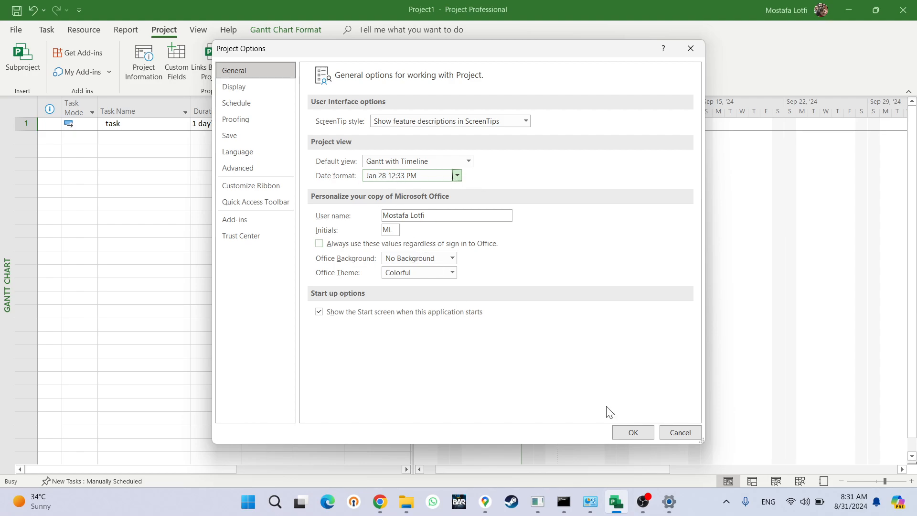
click(633, 432)
click(258, 204)
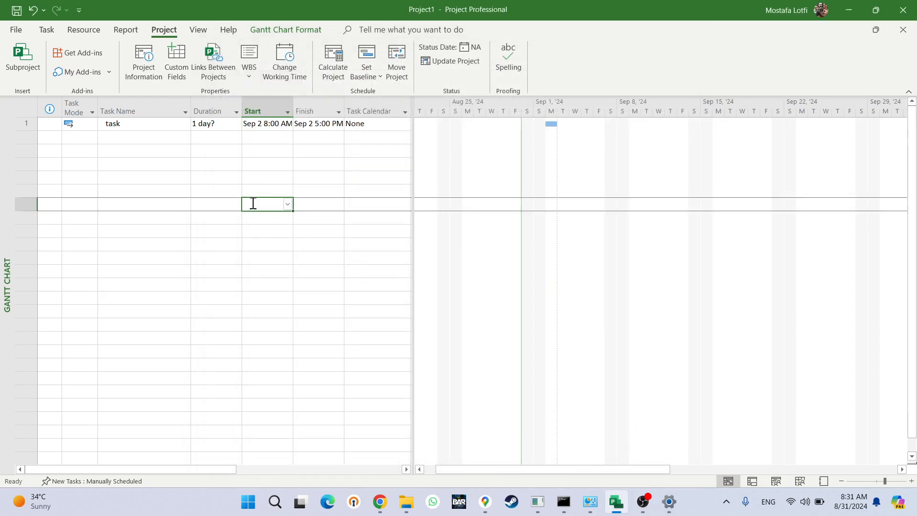
Step: Widen the Start column slightly to fit the date and time, and check the task's start and finish times
drag(292, 108, 315, 109)
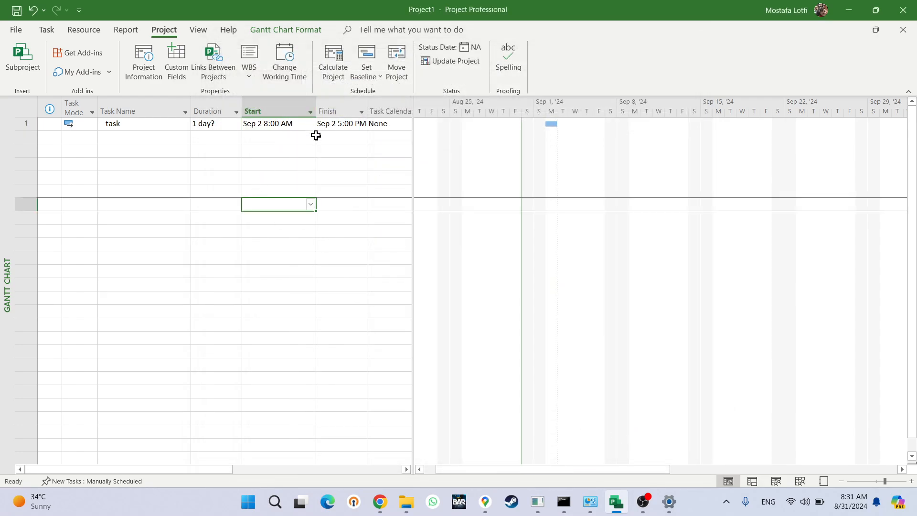
click(280, 124)
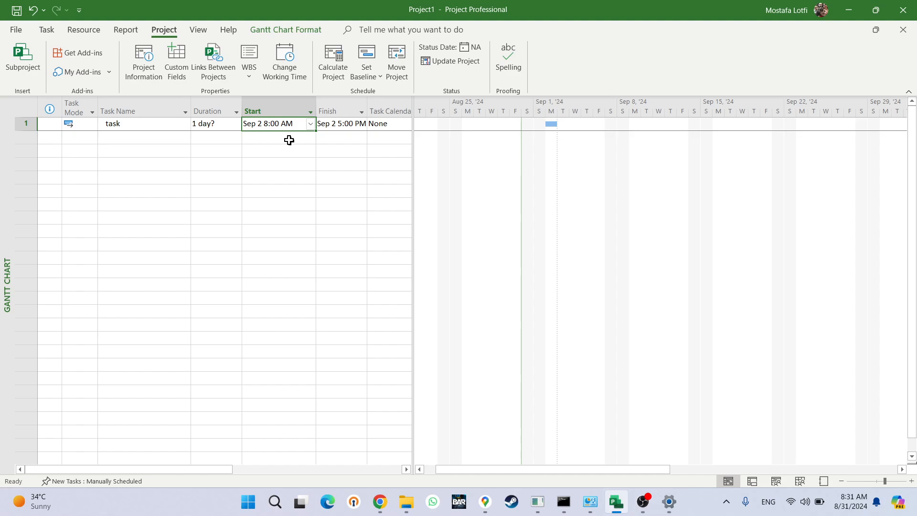
drag(315, 108, 297, 109)
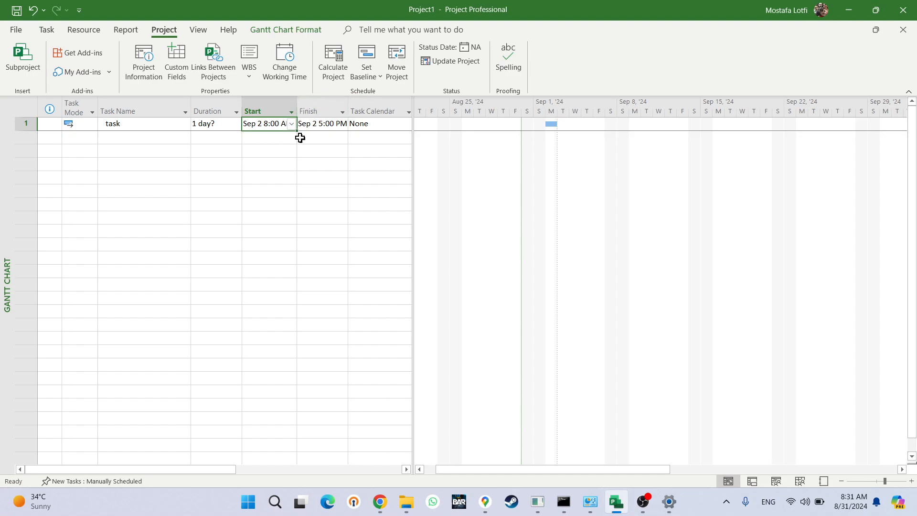
click(342, 111)
key(Escape)
click(103, 123)
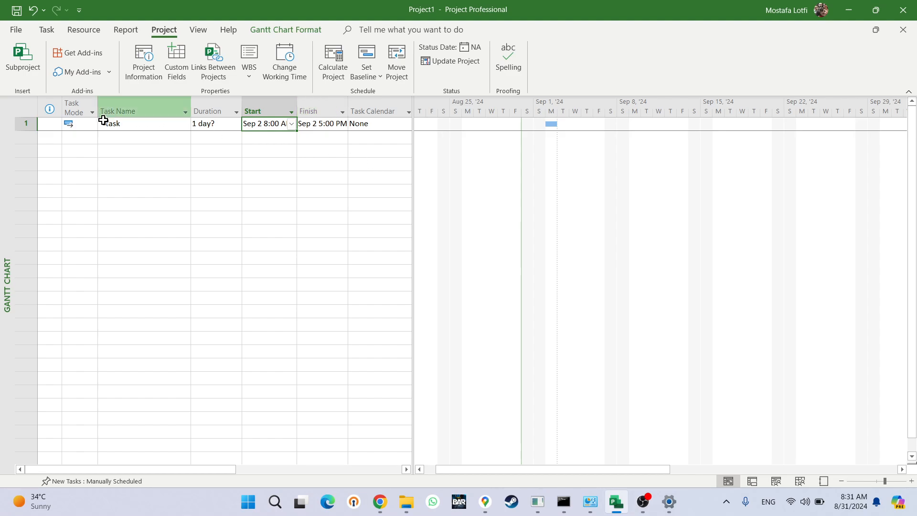
click(262, 127)
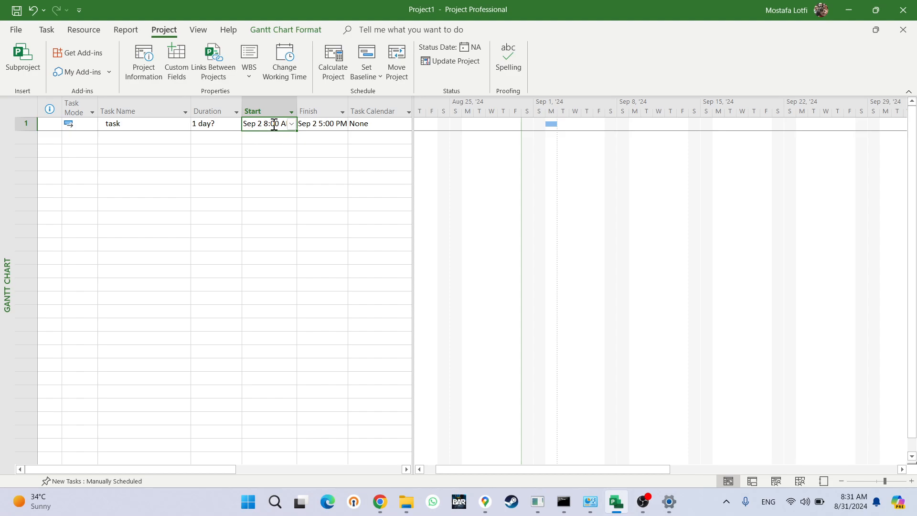
click(330, 125)
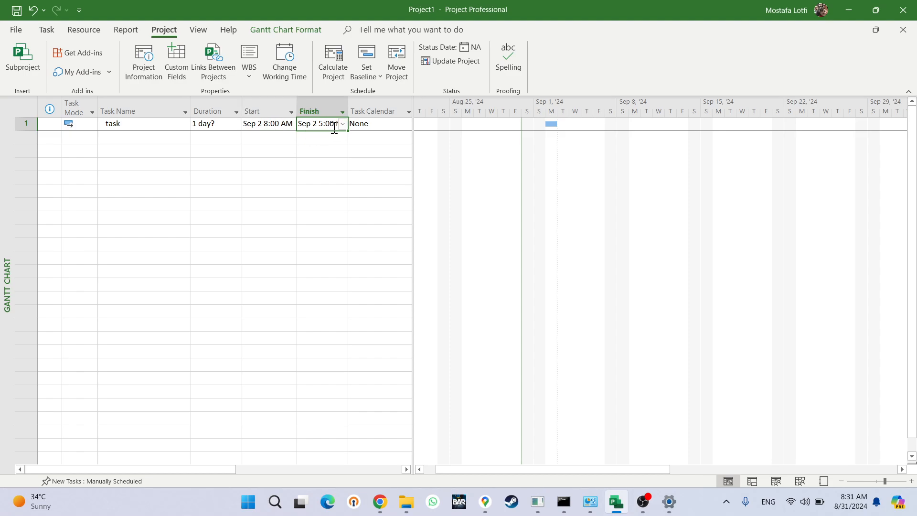
Step: Set the project's default start time to 7:00 AM and default end time to 6:00 PM in the calendar options
click(282, 62)
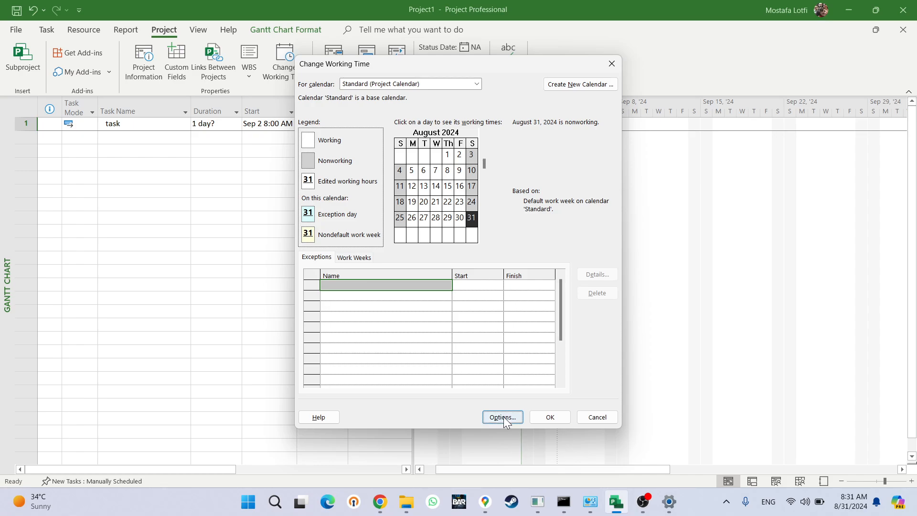
click(499, 417)
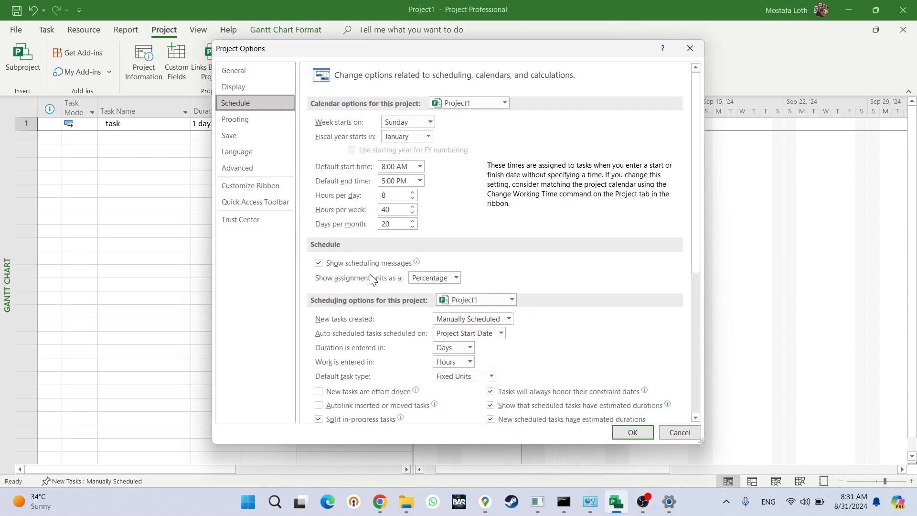
click(418, 167)
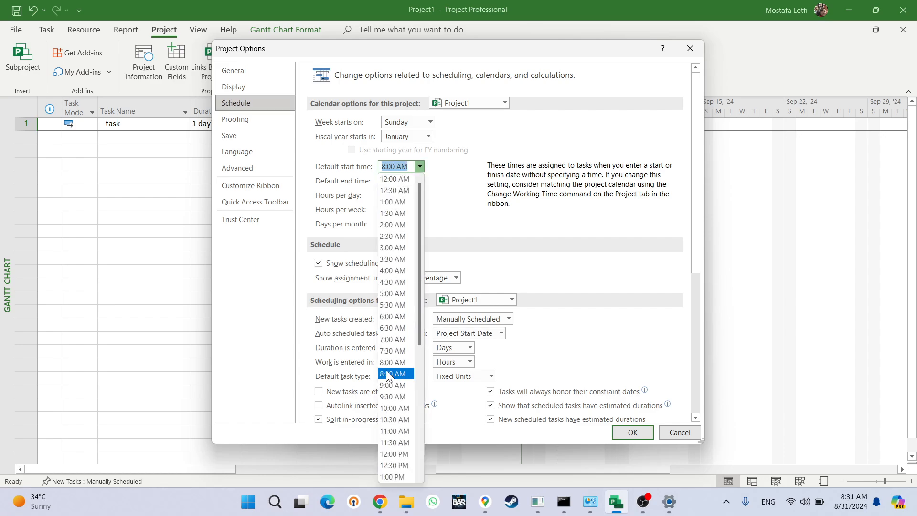
click(393, 339)
click(419, 182)
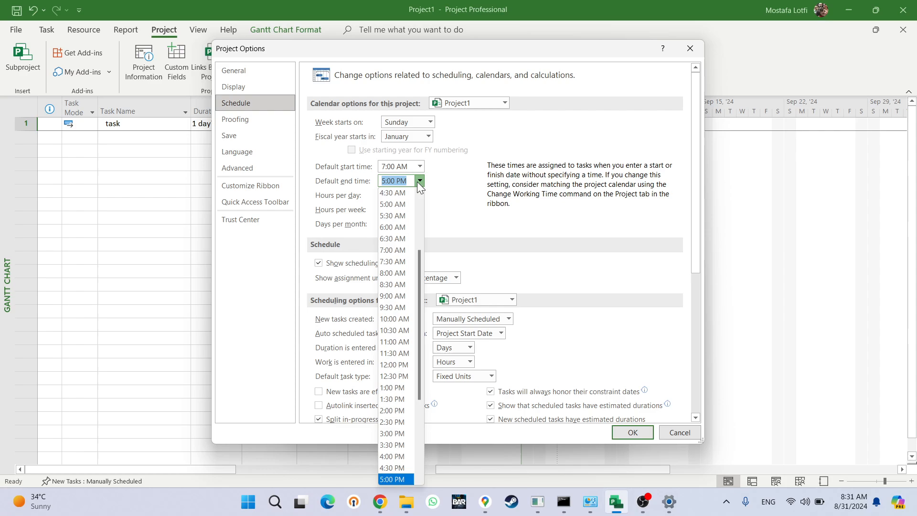
scroll(408, 475, down, 3)
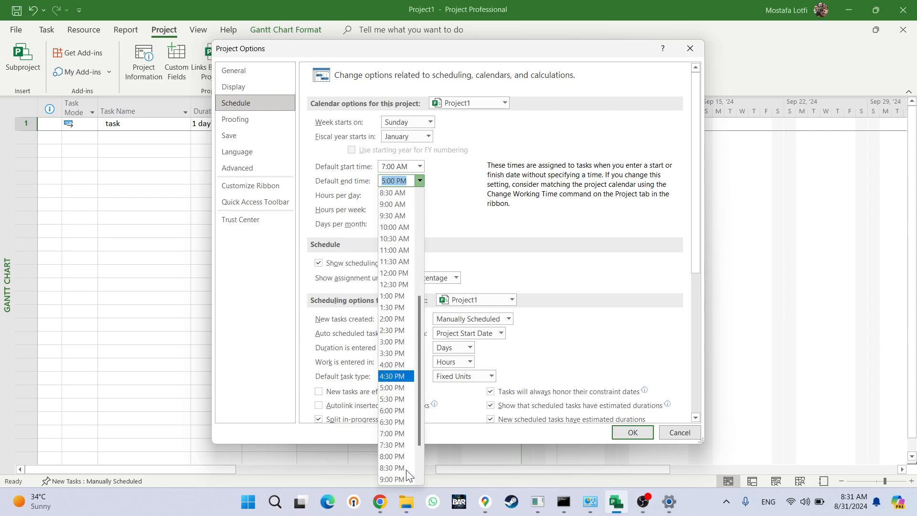
click(392, 410)
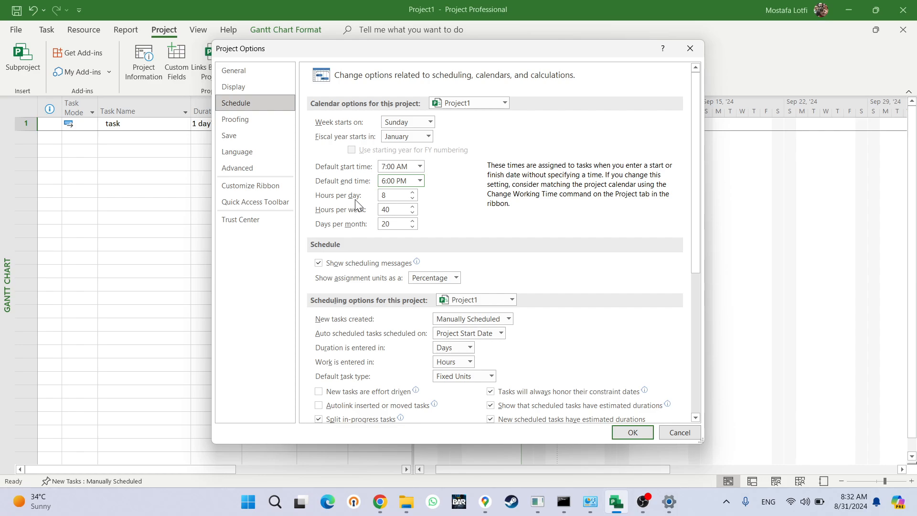
Step: Set the calendar options to 11 hours per day, 66 hours per week and 25 days per month
click(403, 200)
double_click(403, 199)
text(11)
click(397, 209)
double_click(401, 208)
text(66)
click(394, 224)
double_click(394, 225)
text(25)
double_click(400, 211)
drag(399, 223, 373, 230)
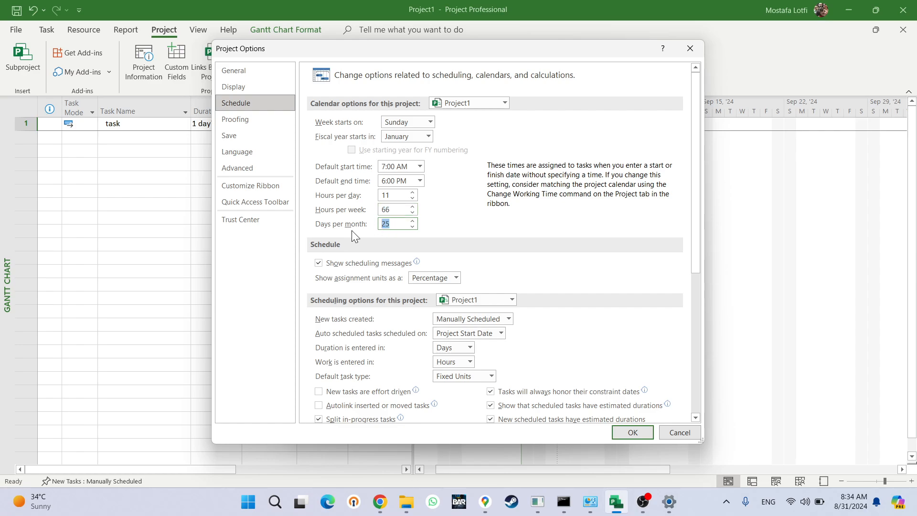
click(390, 224)
double_click(399, 224)
Step: Review the remaining scheduling and calculation options, and apply the changed calendar options to the project
scroll(592, 336, down, 2)
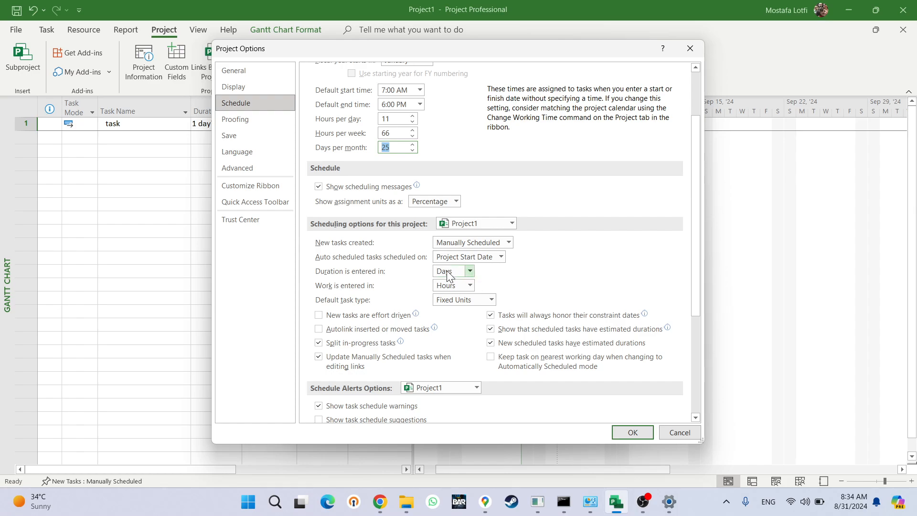
scroll(441, 336, down, 4)
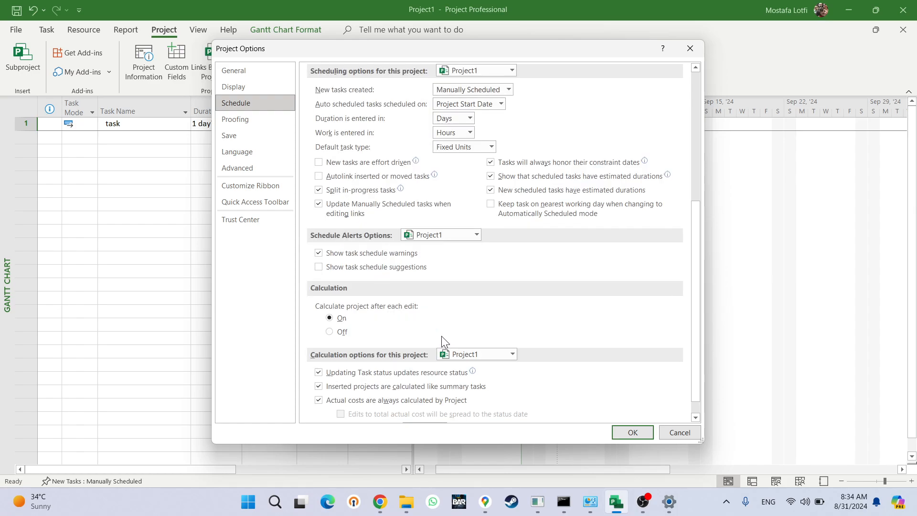
scroll(441, 336, down, 1)
scroll(441, 336, up, 7)
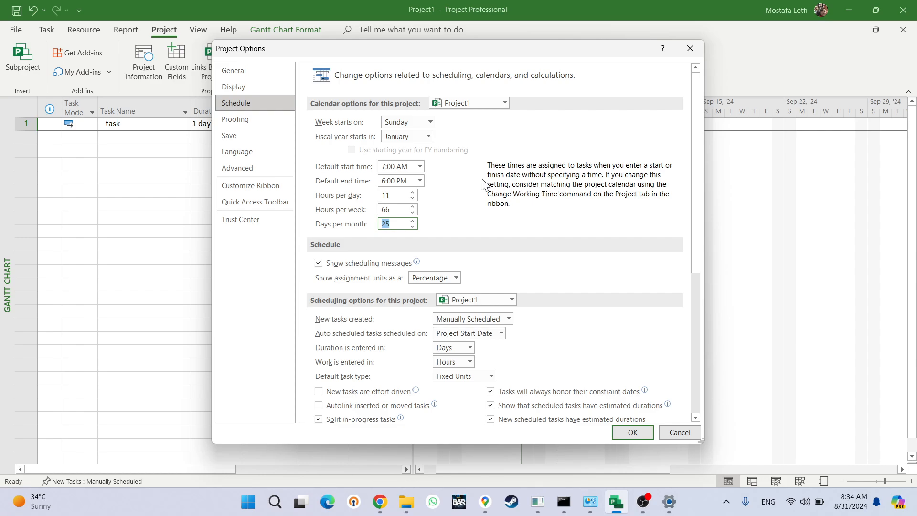
click(398, 223)
click(631, 434)
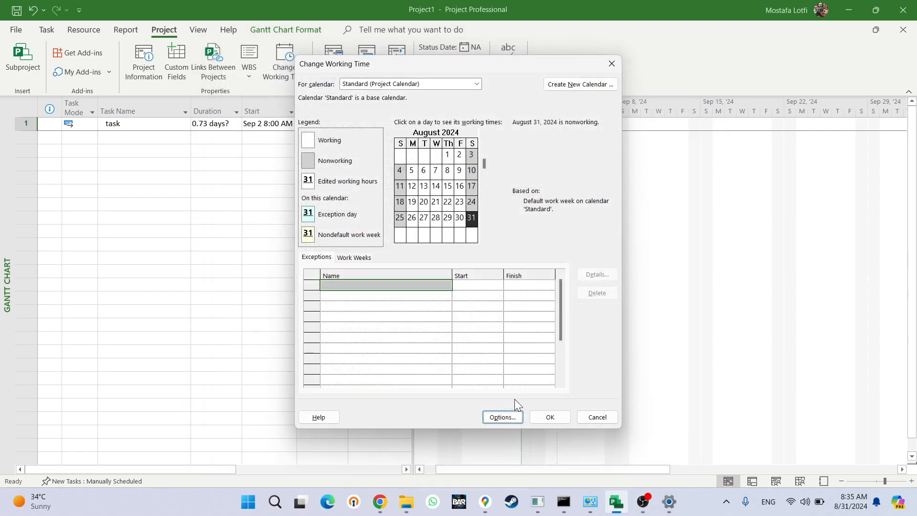
click(414, 307)
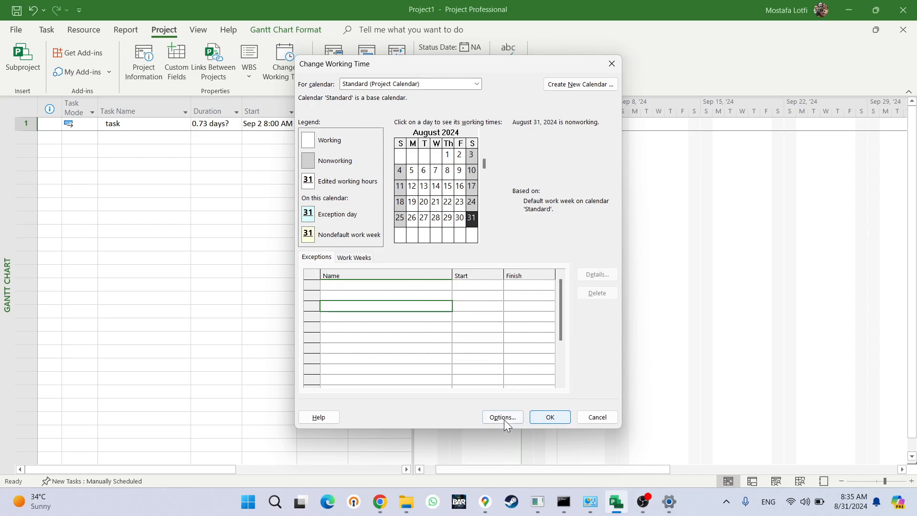
click(552, 417)
Step: Locate the task's bar on the timeline and examine its span at hourly and daily scales
click(246, 163)
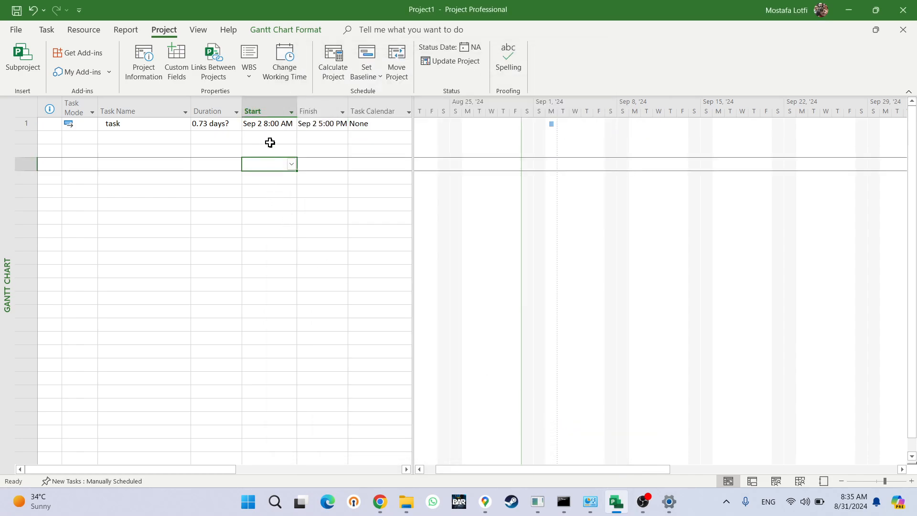
click(278, 123)
click(137, 124)
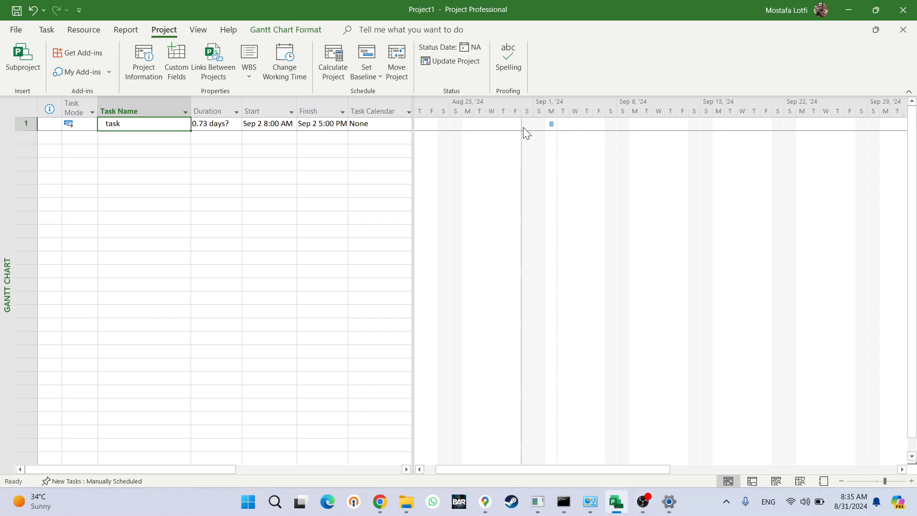
scroll(578, 123, up, 3)
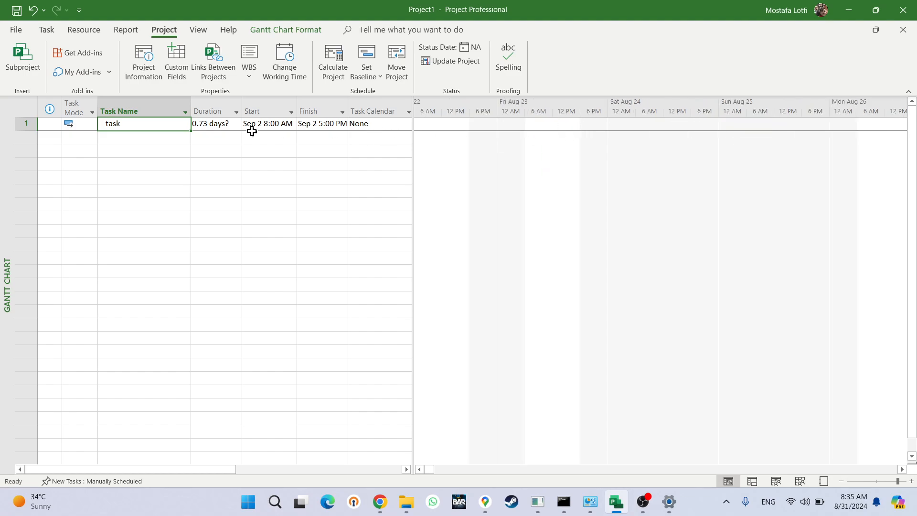
click(133, 145)
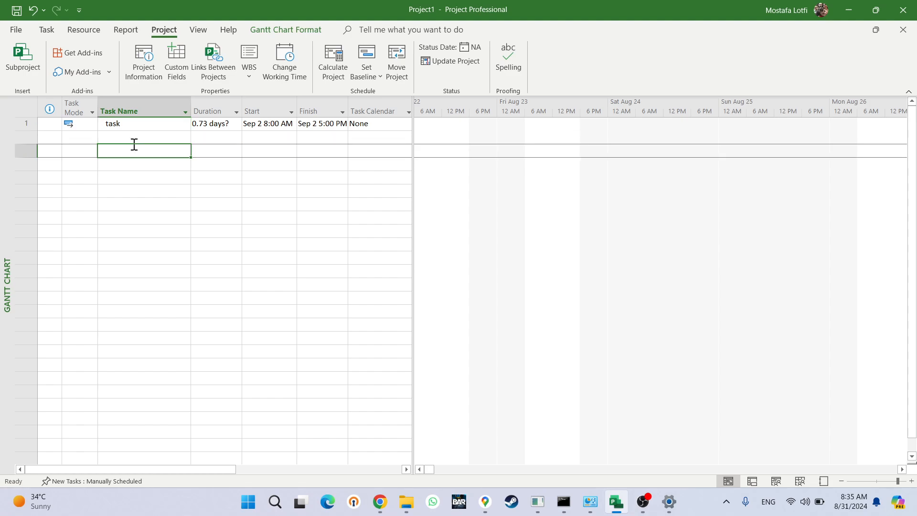
click(136, 125)
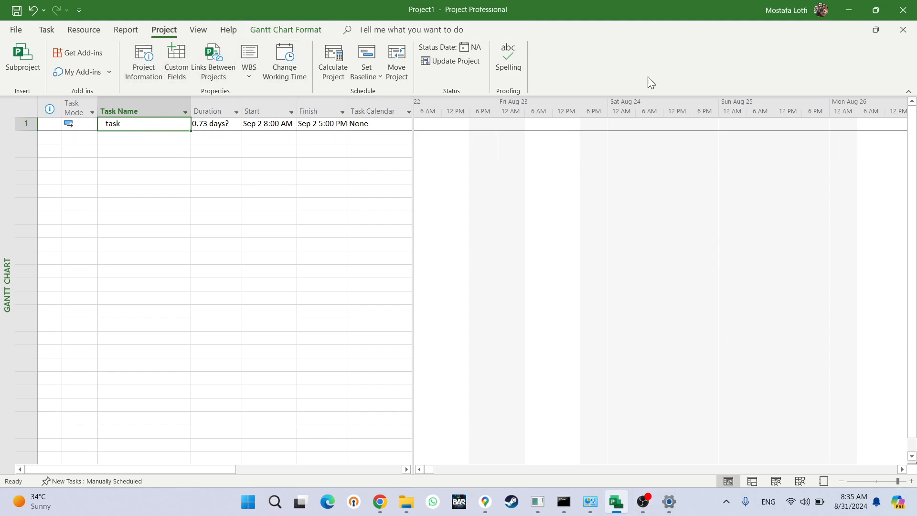
click(46, 30)
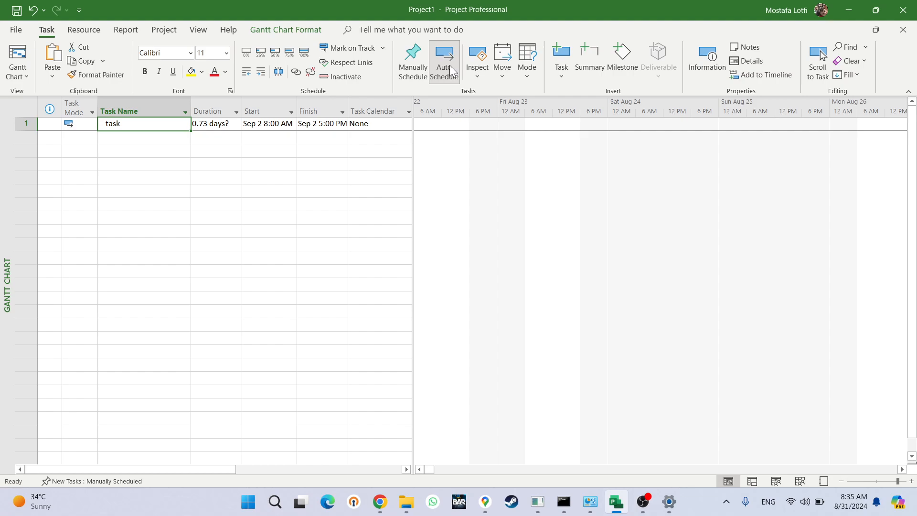
click(817, 62)
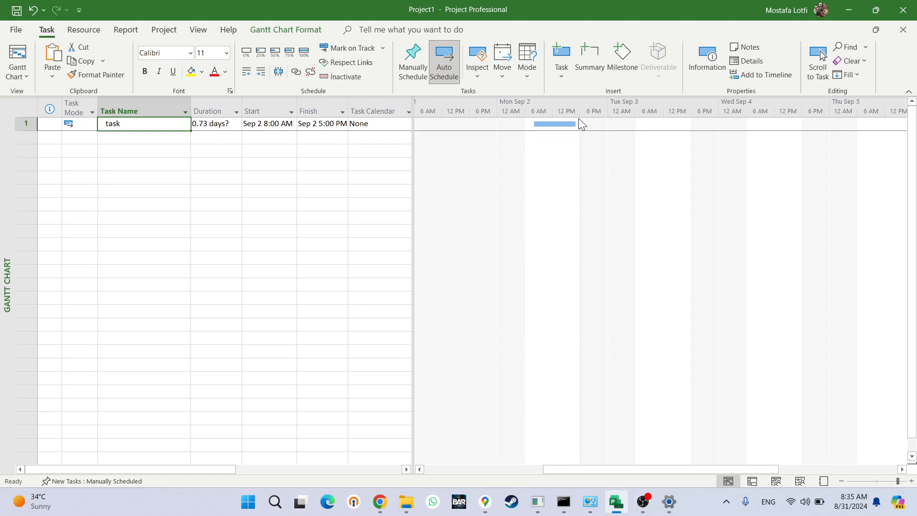
scroll(565, 139, down, 2)
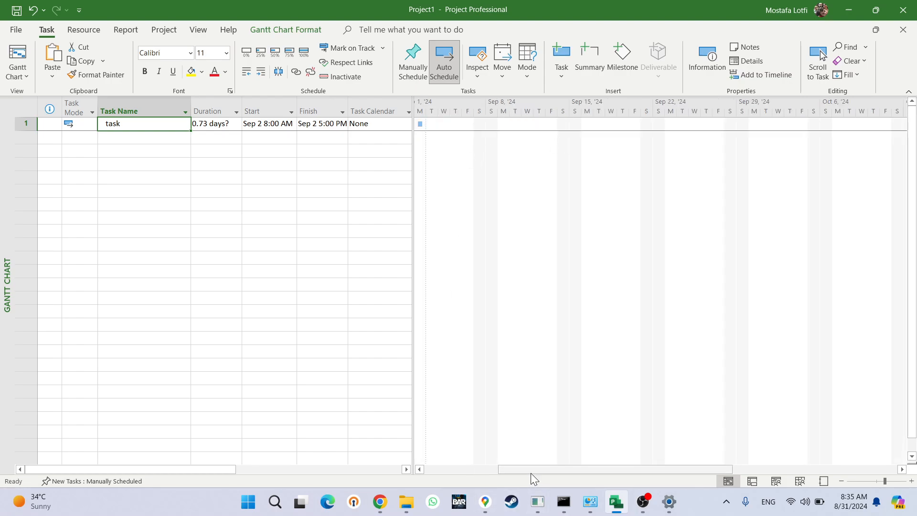
drag(530, 472, 489, 471)
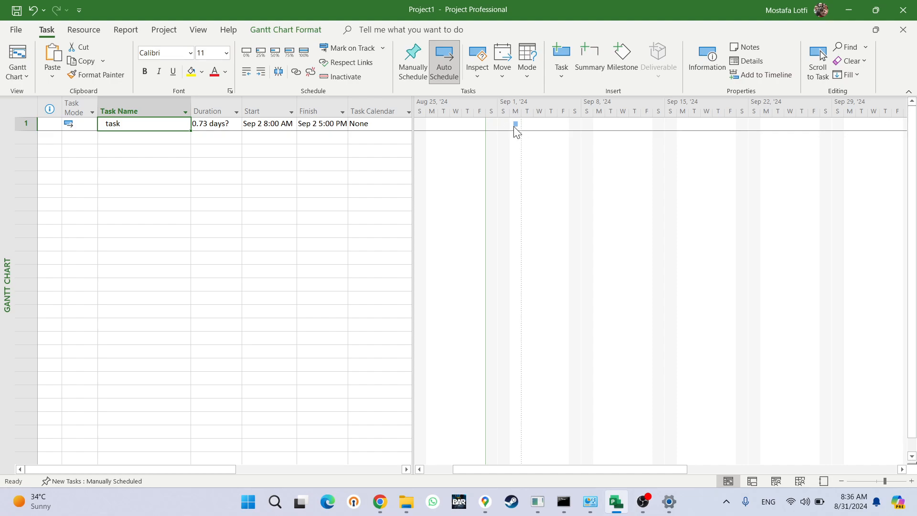
Step: Compare the task's duration with its start and finish times in the table
click(219, 124)
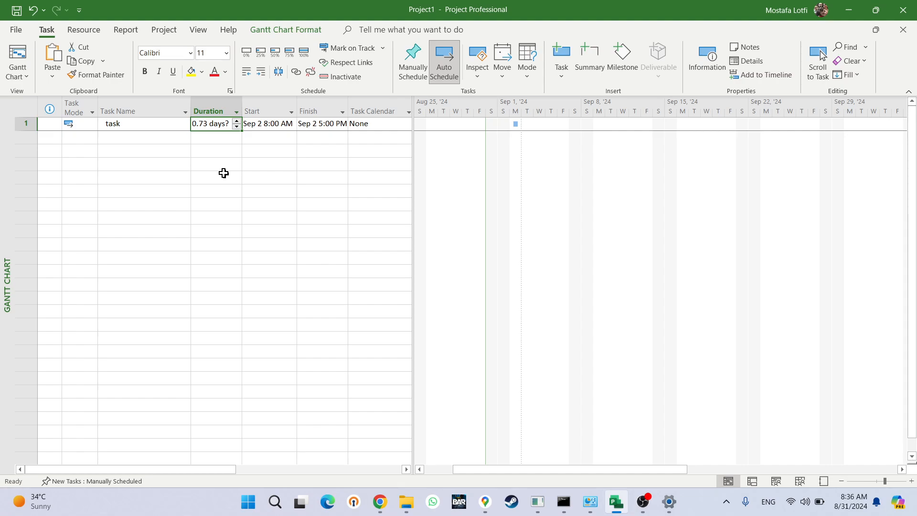
click(257, 123)
click(206, 126)
click(245, 123)
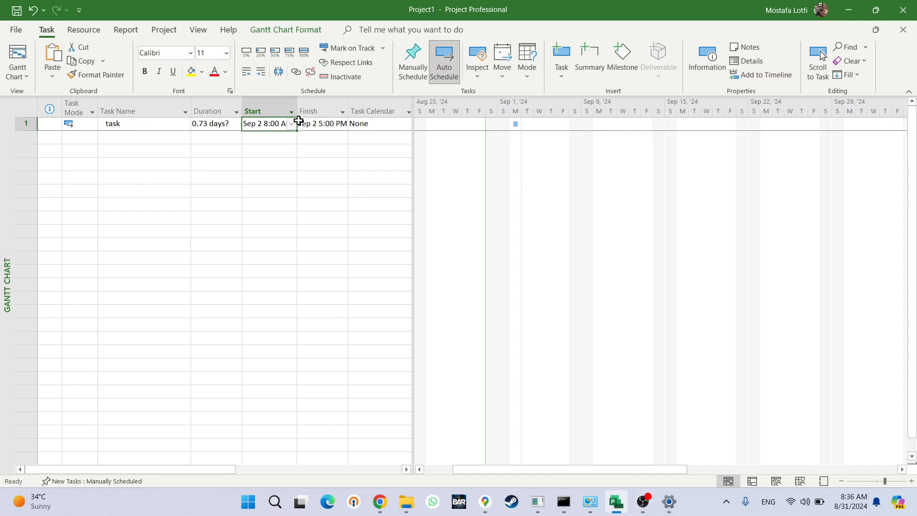
click(319, 123)
click(186, 125)
click(270, 128)
click(204, 123)
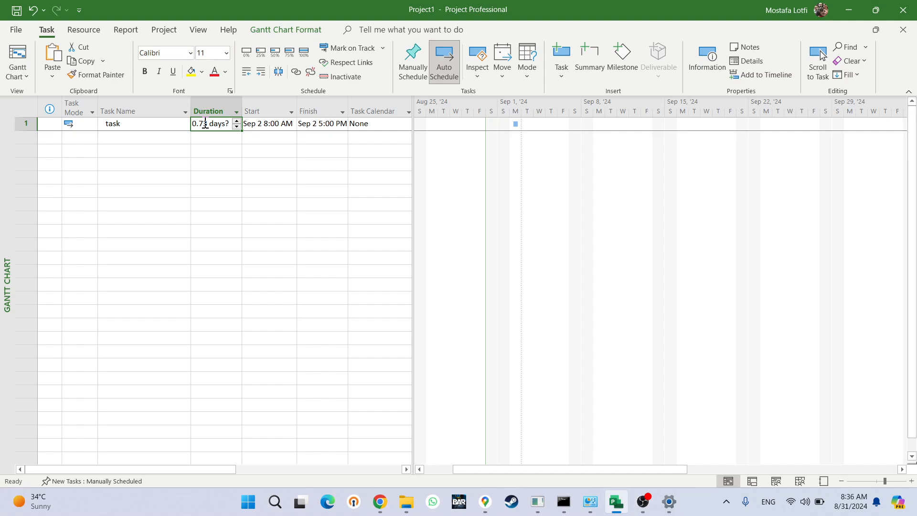
Step: Set the sample task's duration to 1 day
click(139, 111)
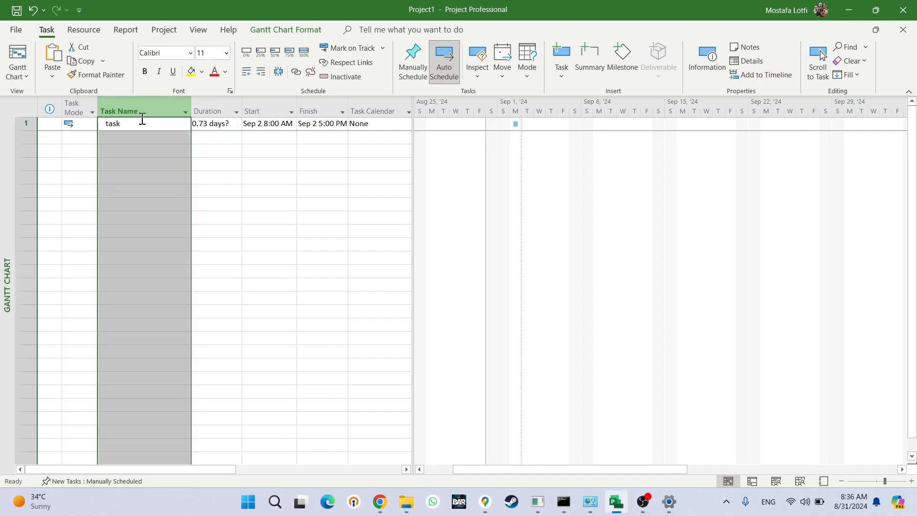
click(137, 127)
click(135, 128)
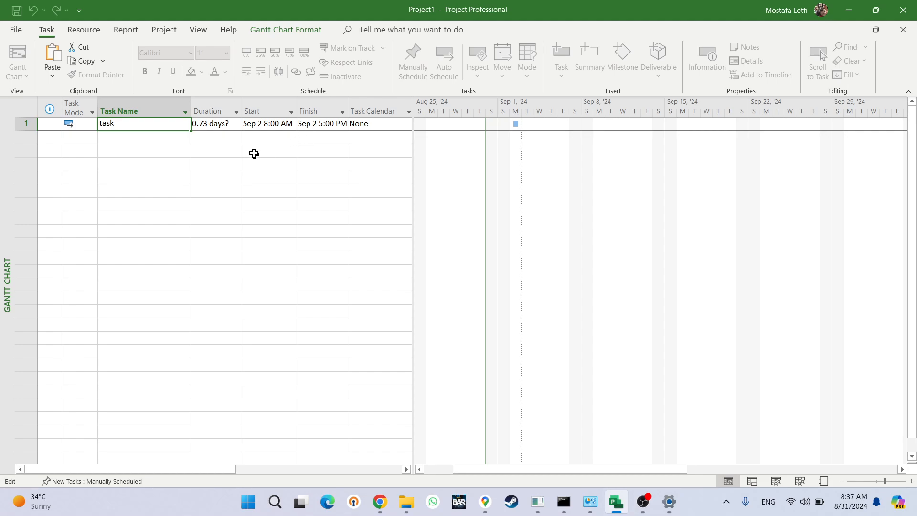
click(213, 123)
click(241, 127)
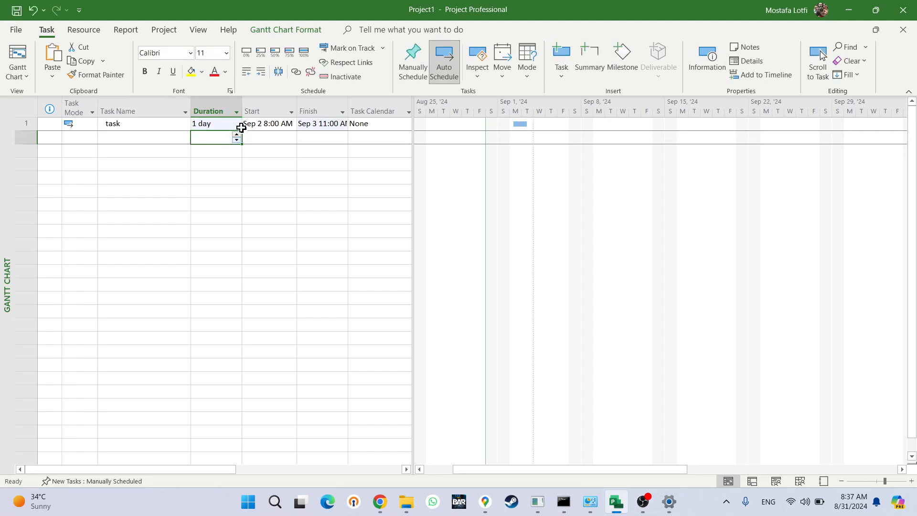
click(242, 127)
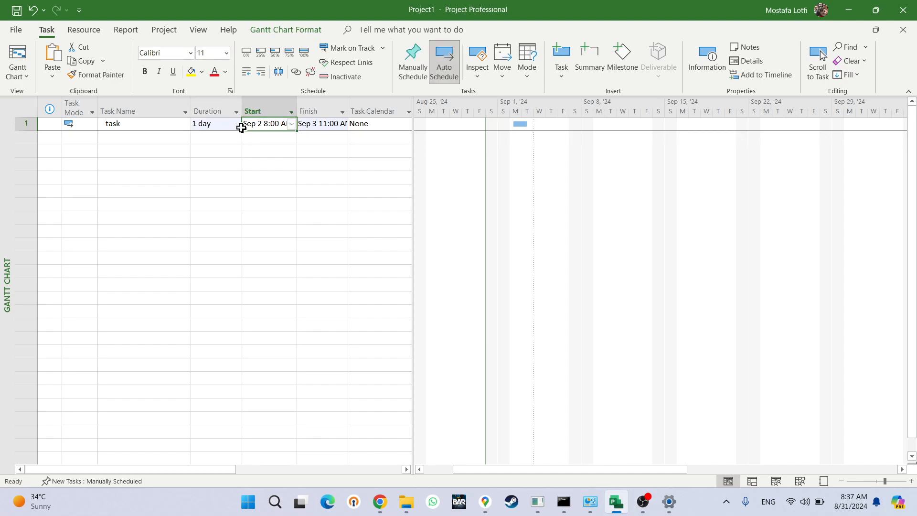
Step: Compare the task's start and finish times with its duration and its bar on the timeline
click(287, 164)
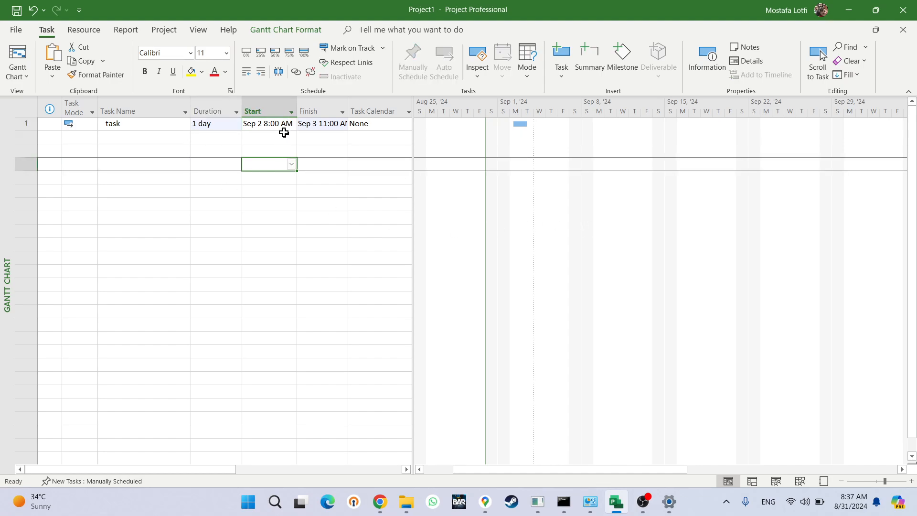
click(276, 124)
click(332, 124)
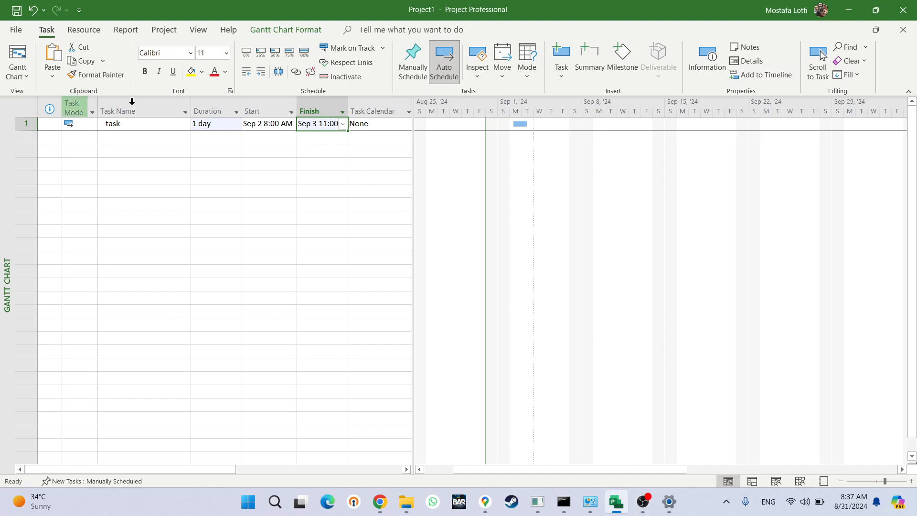
click(212, 125)
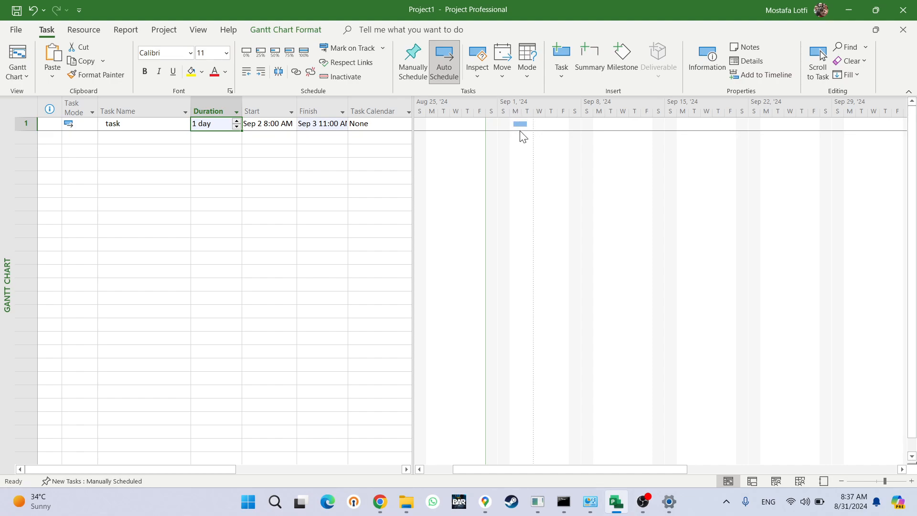
Step: Check the Practice 1 calendar's working times for August dates and the details of its default work week
click(122, 30)
click(180, 28)
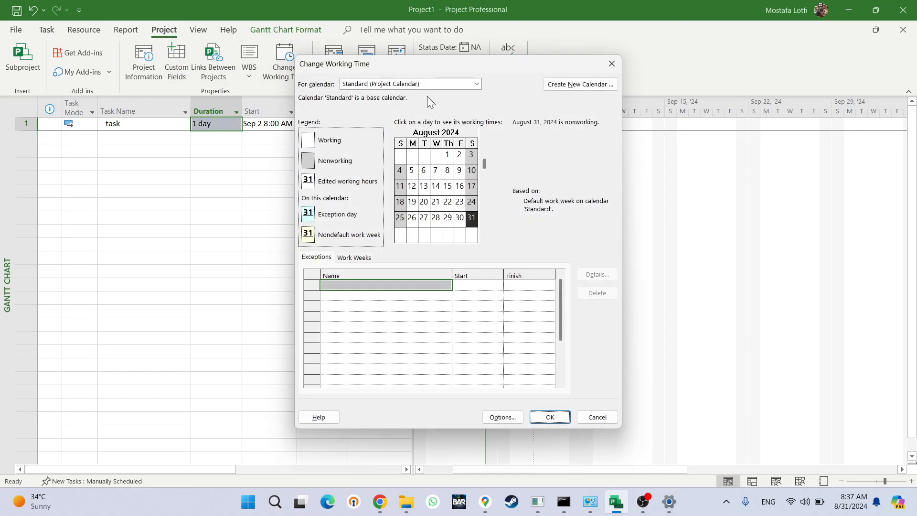
click(421, 84)
click(380, 120)
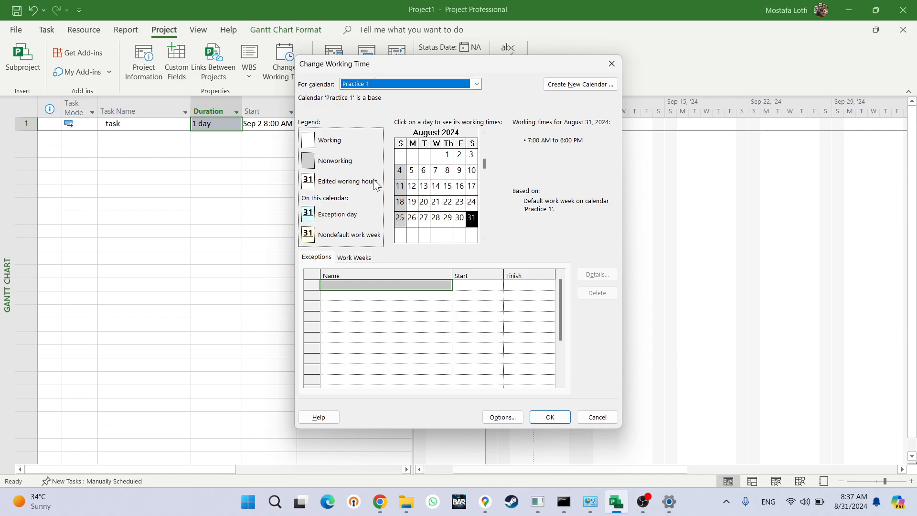
click(447, 185)
click(412, 202)
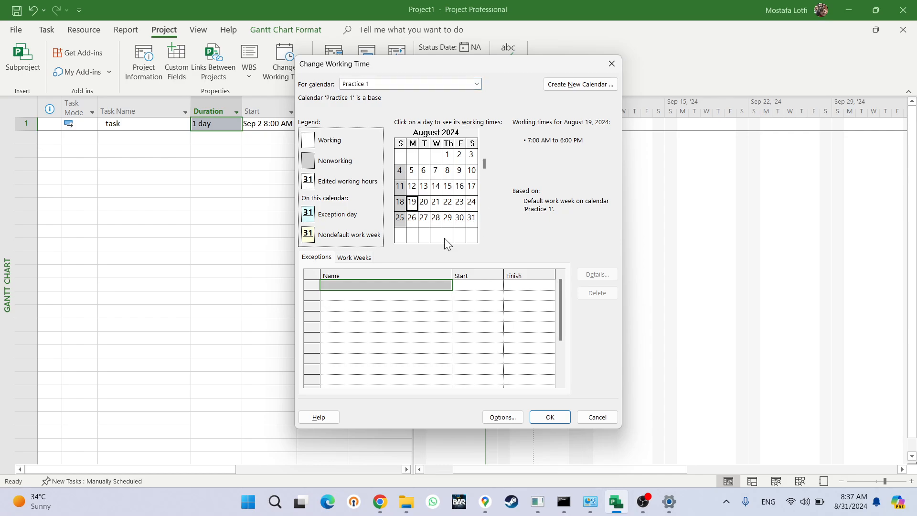
click(358, 258)
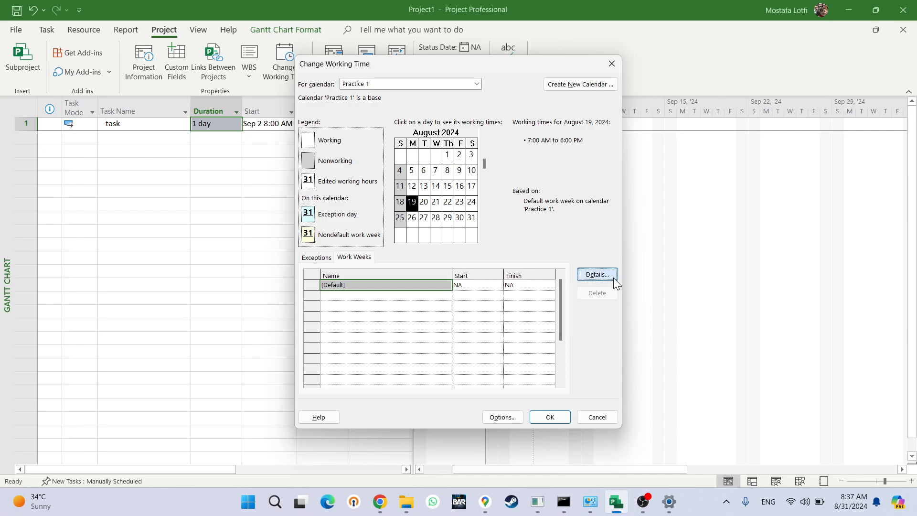
click(596, 275)
key(Escape)
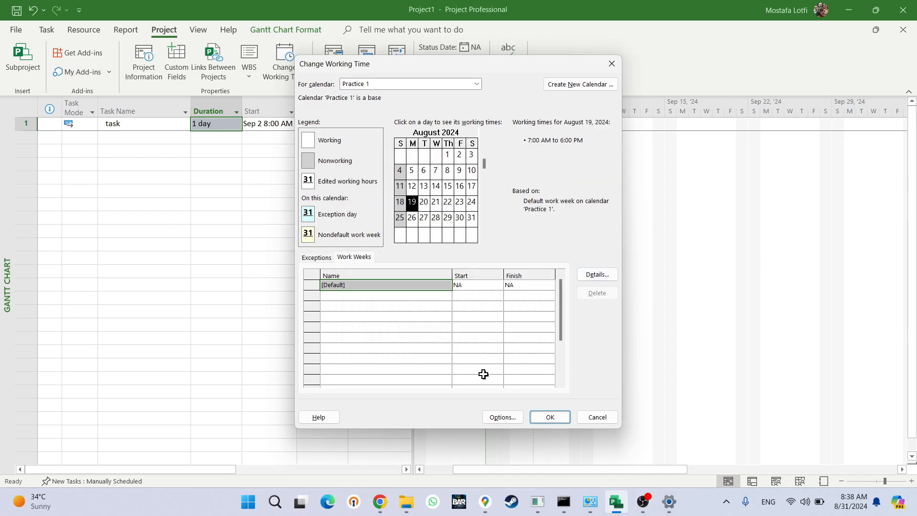
Step: Check the project's default start and end times and hours per day, and close the working time settings
click(500, 418)
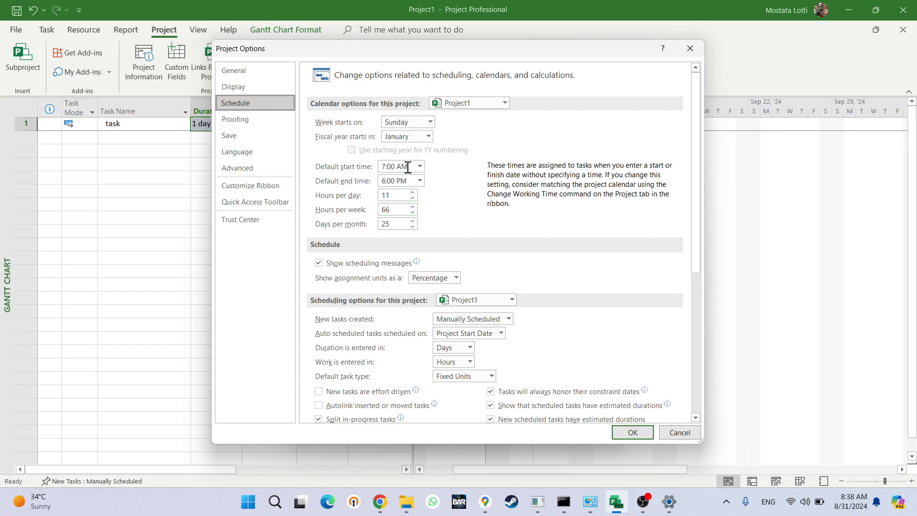
click(634, 434)
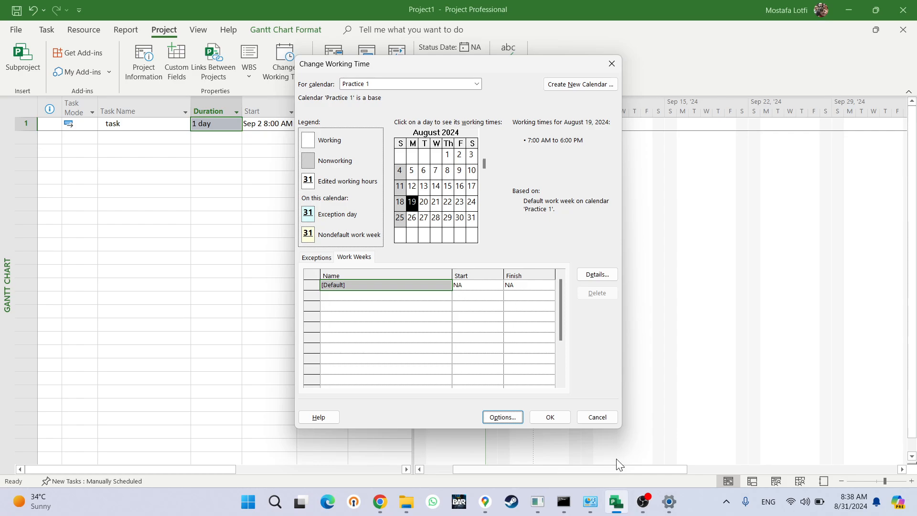
click(550, 417)
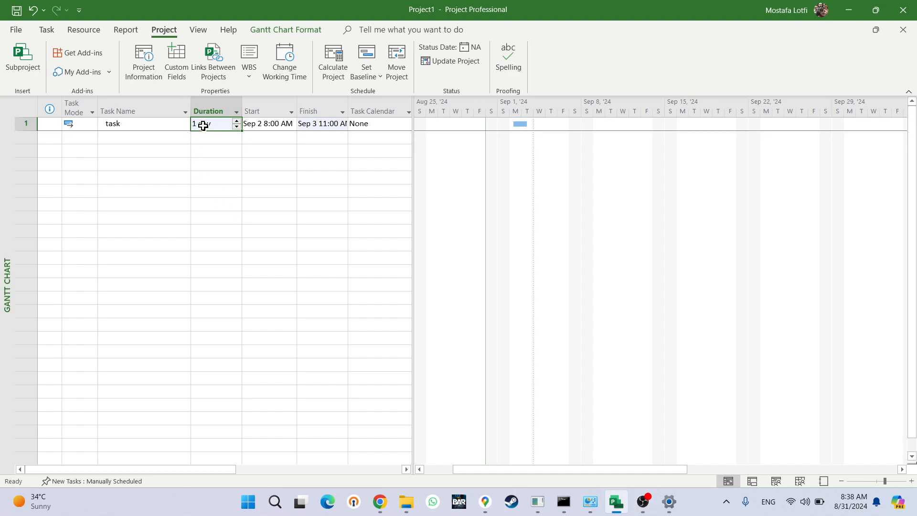
Step: Set the project's start date to Aug 31 at 7:00 AM in the project information
click(146, 77)
click(414, 135)
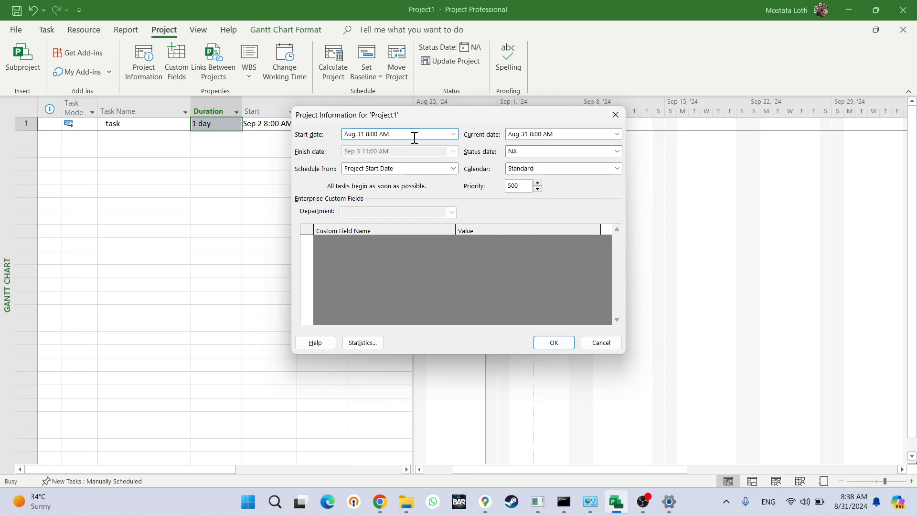
drag(401, 136, 366, 137)
click(365, 134)
click(394, 136)
text(7)
click(554, 343)
Step: Check the task's start and finish in the table against the project's start time
click(262, 207)
click(317, 162)
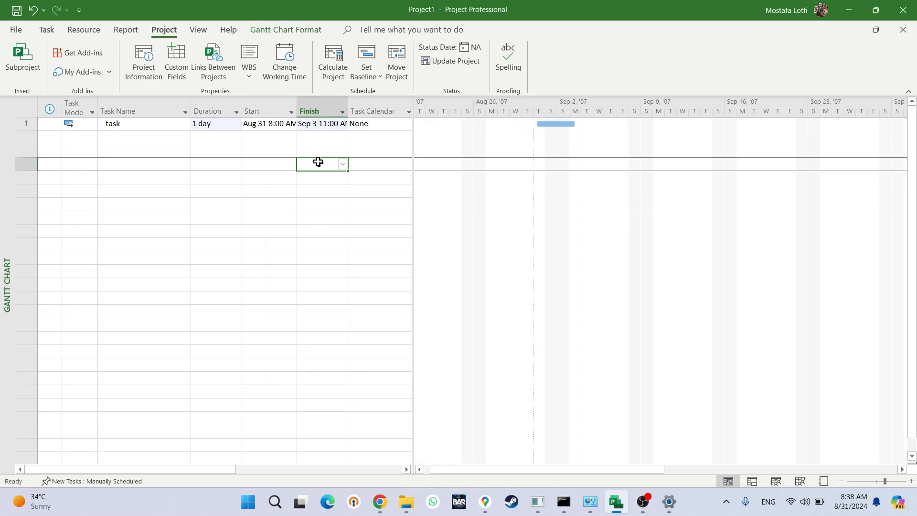
click(267, 125)
click(150, 124)
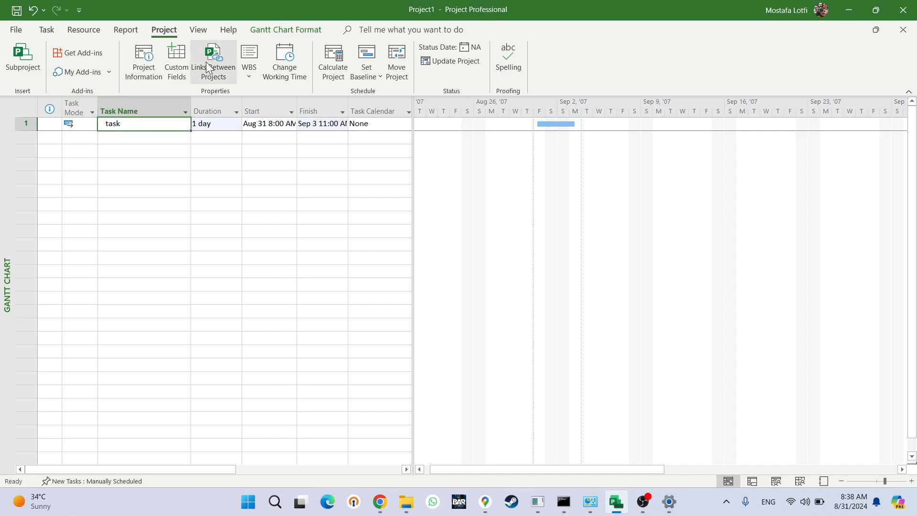
Step: Assign Practice 1 as the project calendar and re-enter the project's start date as Aug 31 7
click(144, 65)
click(402, 134)
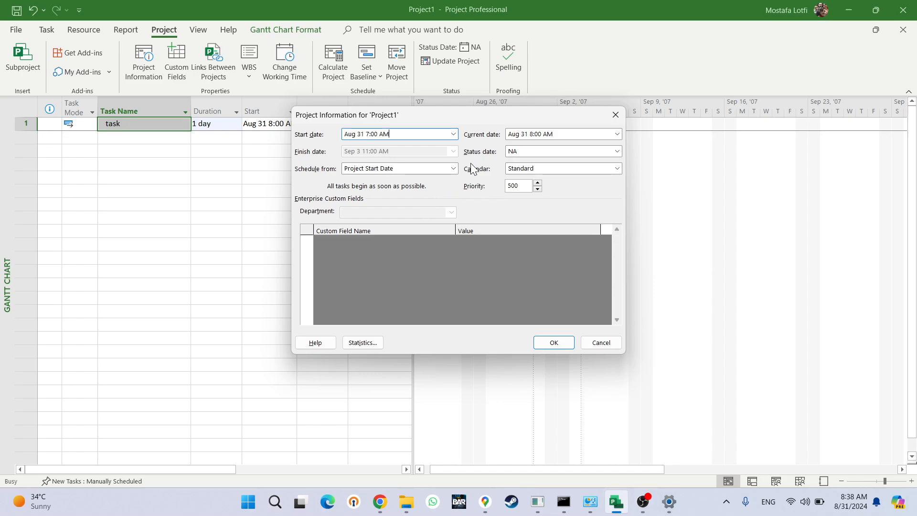
click(531, 171)
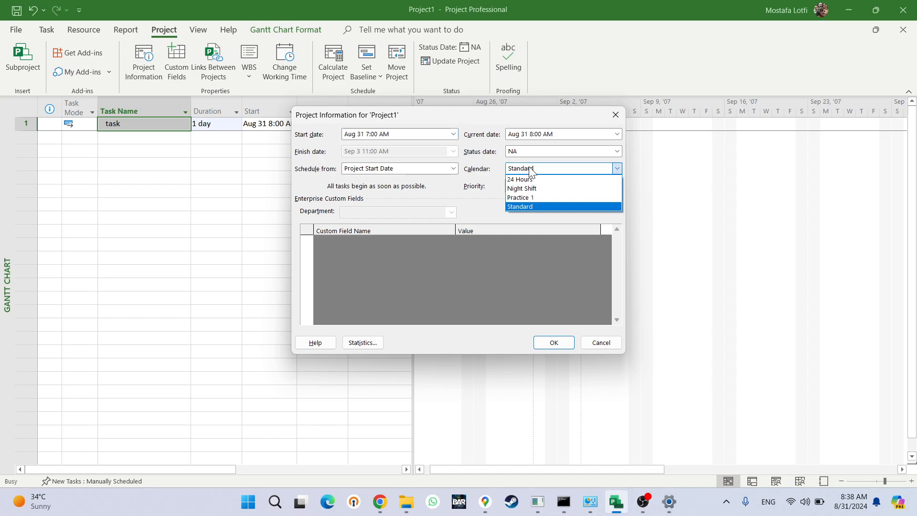
click(555, 198)
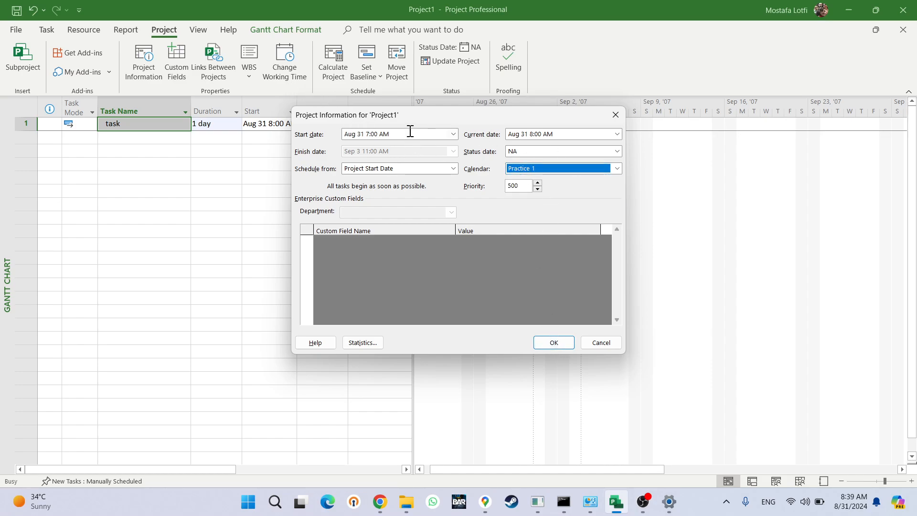
click(382, 135)
drag(393, 134, 357, 135)
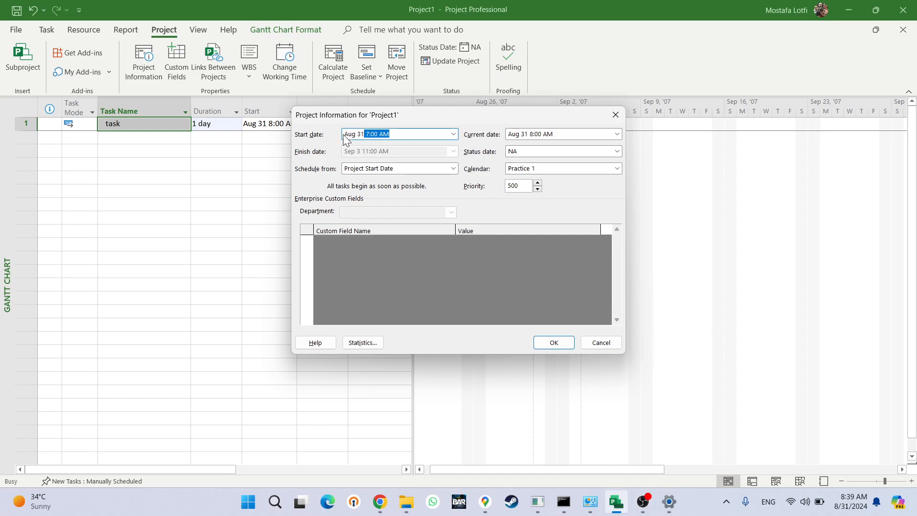
drag(403, 135, 366, 134)
key(BackSpace)
text(7)
click(560, 346)
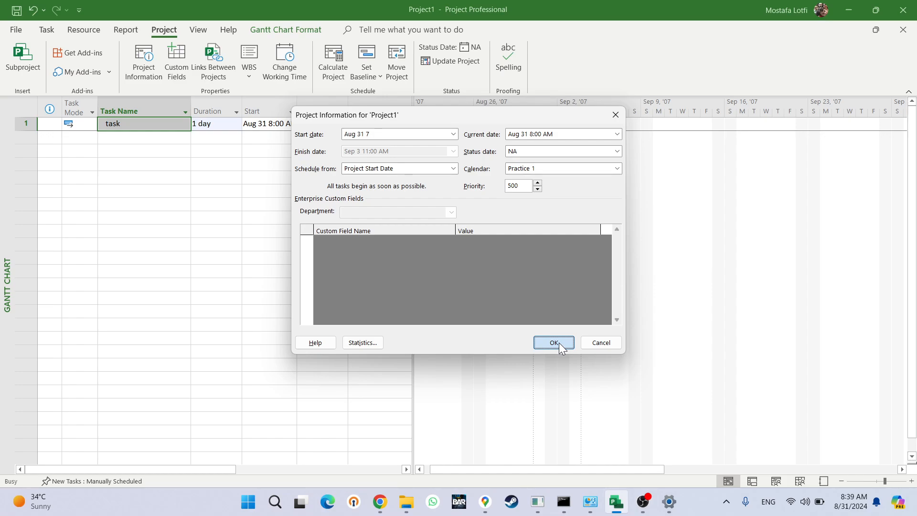
Step: Examine the task's start and finish times under the Practice 1 project calendar
click(342, 178)
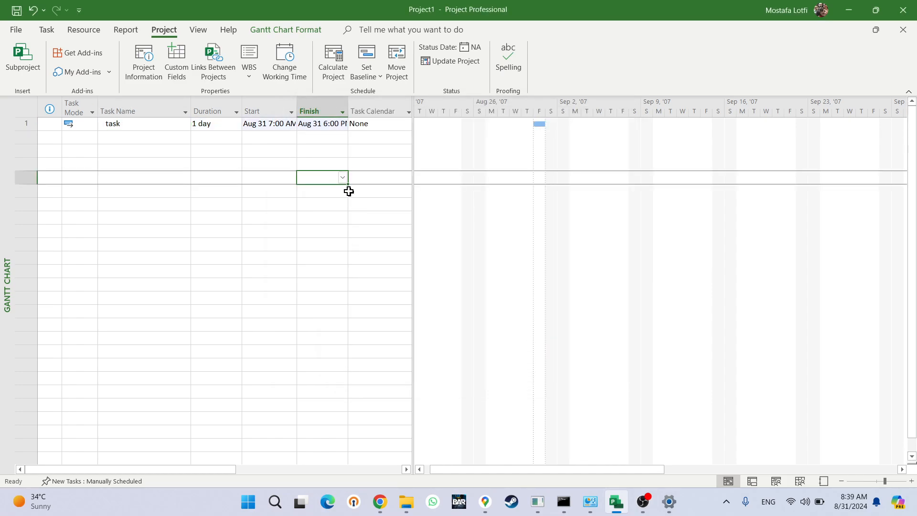
click(262, 125)
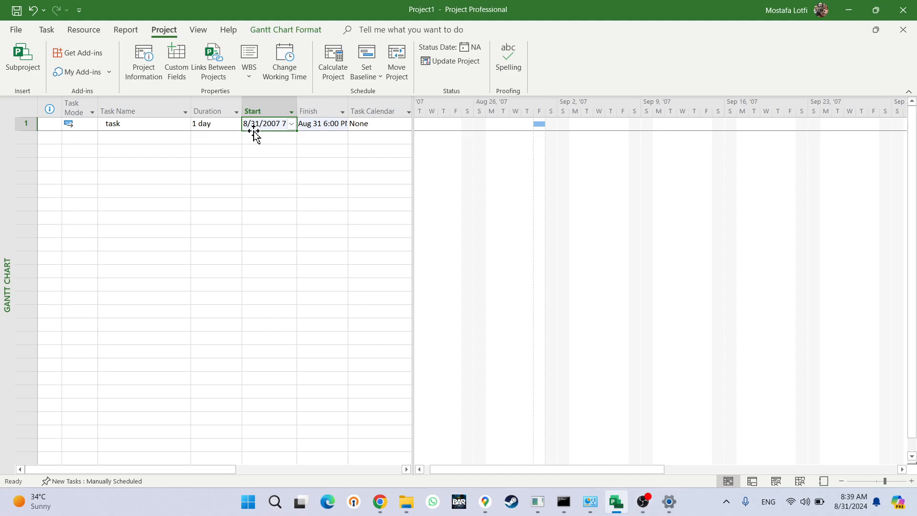
click(261, 163)
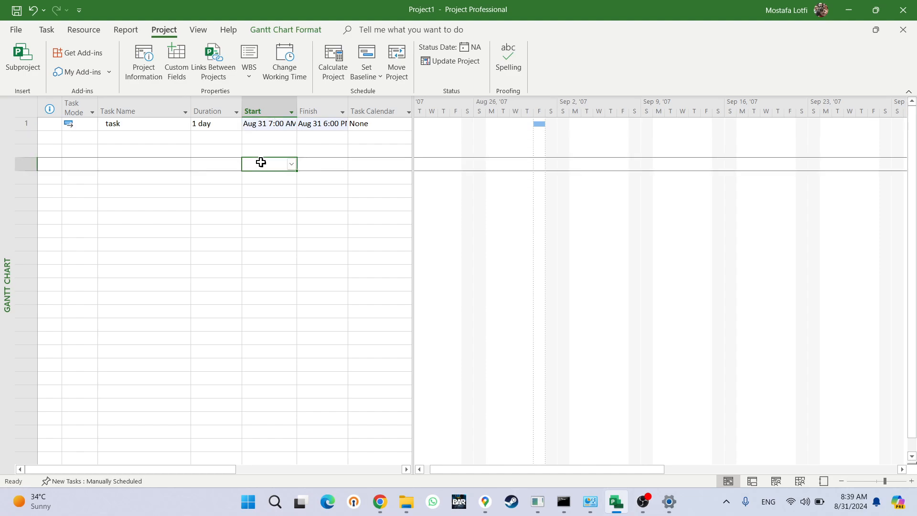
click(282, 125)
click(161, 125)
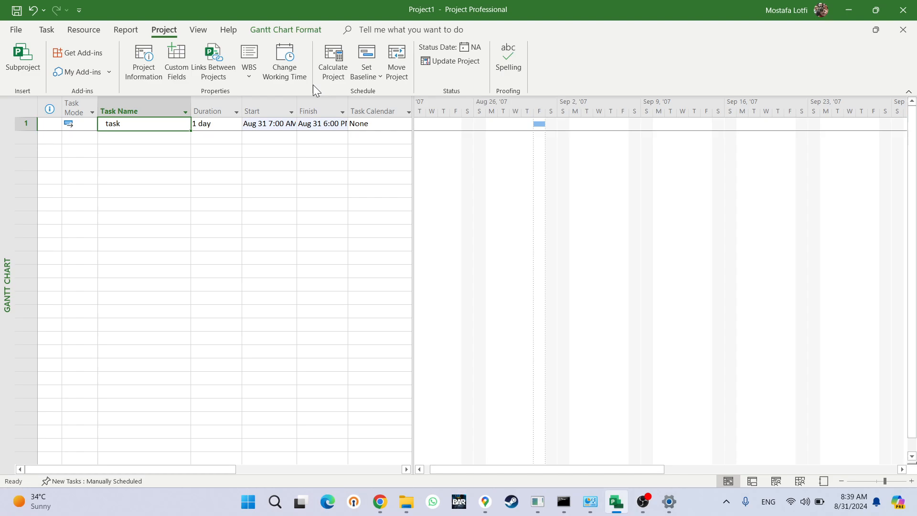
Step: Check which calendar is the project calendar, and view the options for creating a base calendar as a copy of Practice 1
click(306, 72)
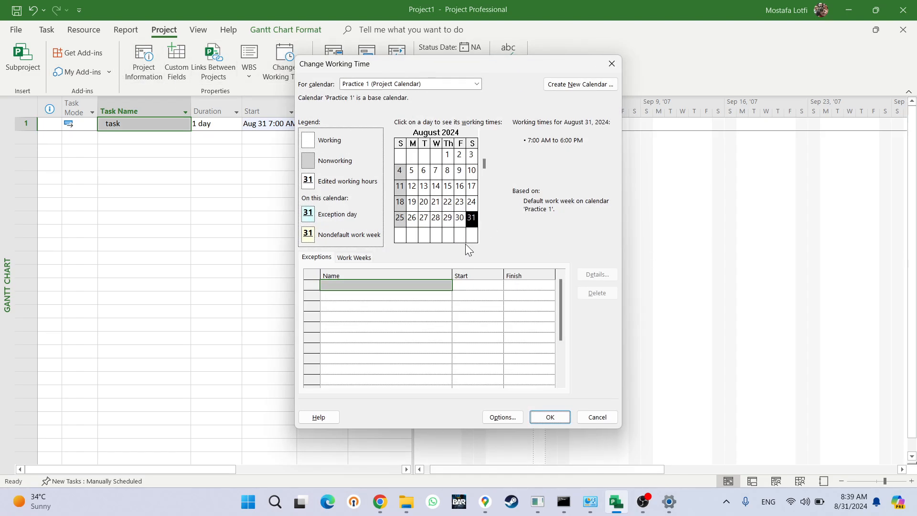
click(596, 416)
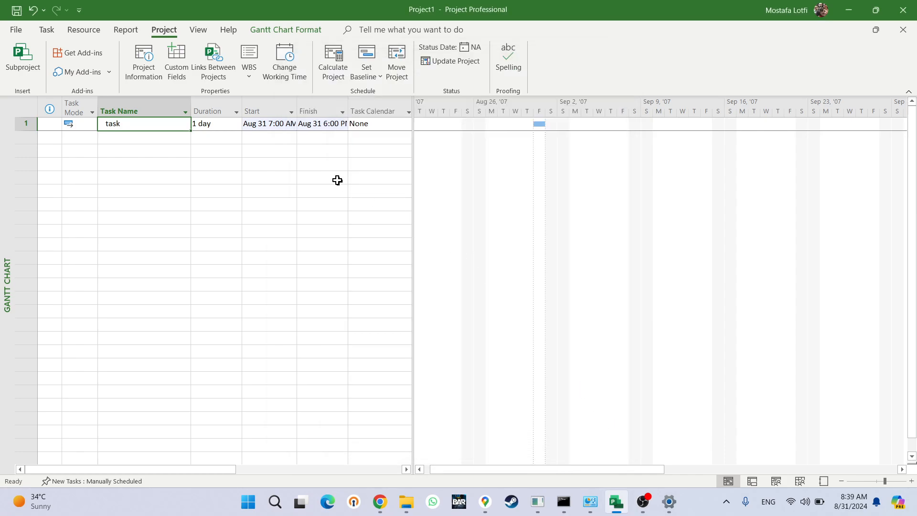
click(294, 73)
click(420, 81)
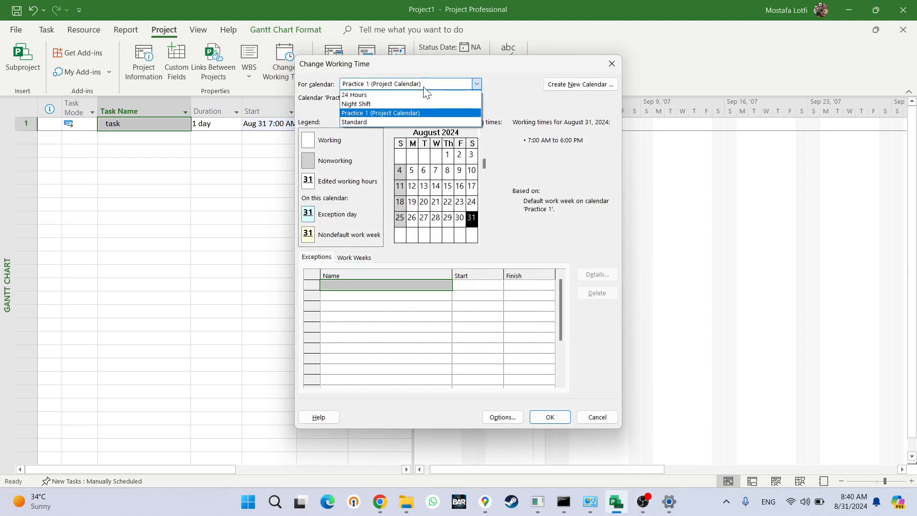
click(419, 114)
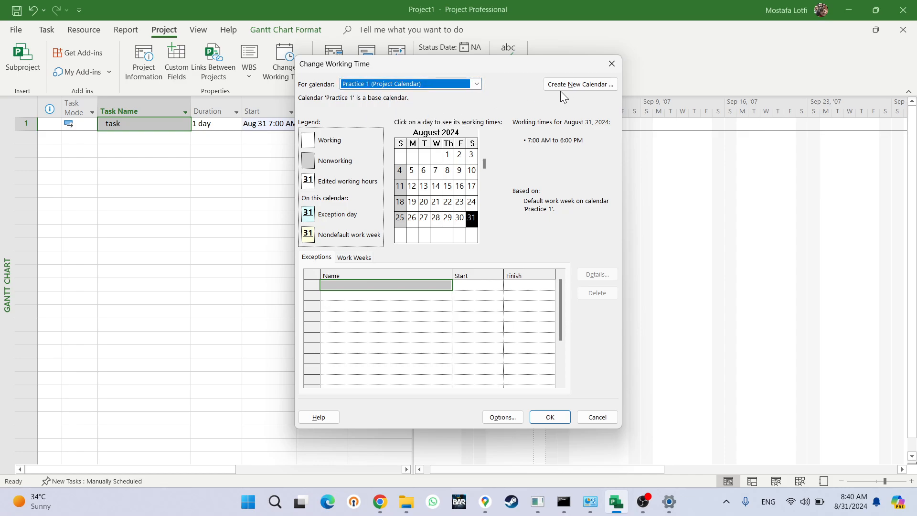
click(580, 84)
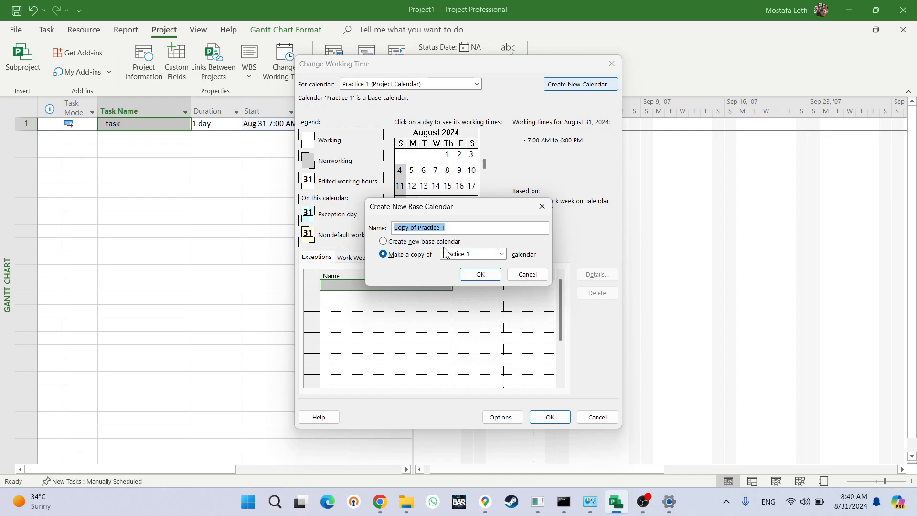
click(527, 275)
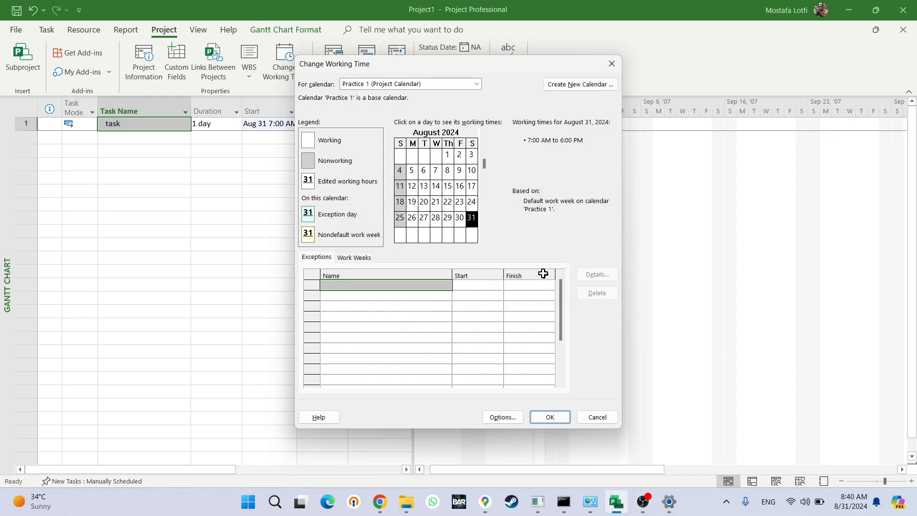
click(364, 285)
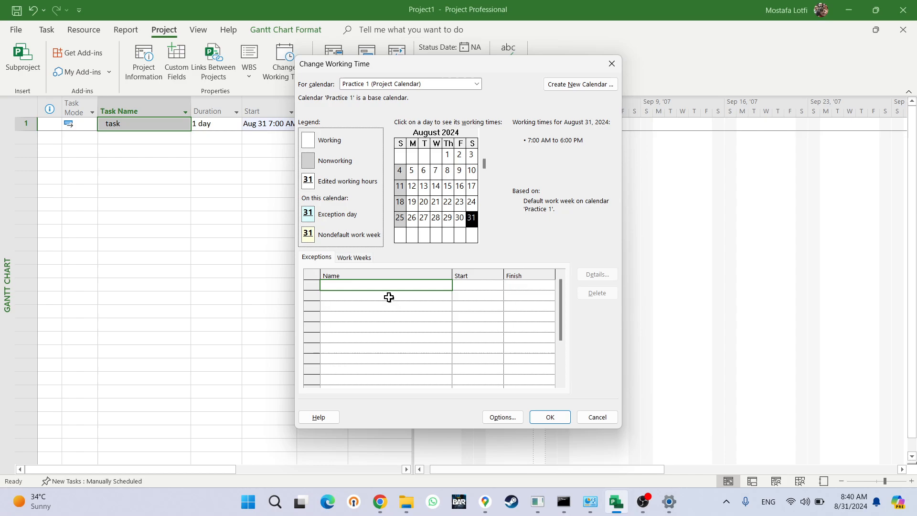
click(411, 314)
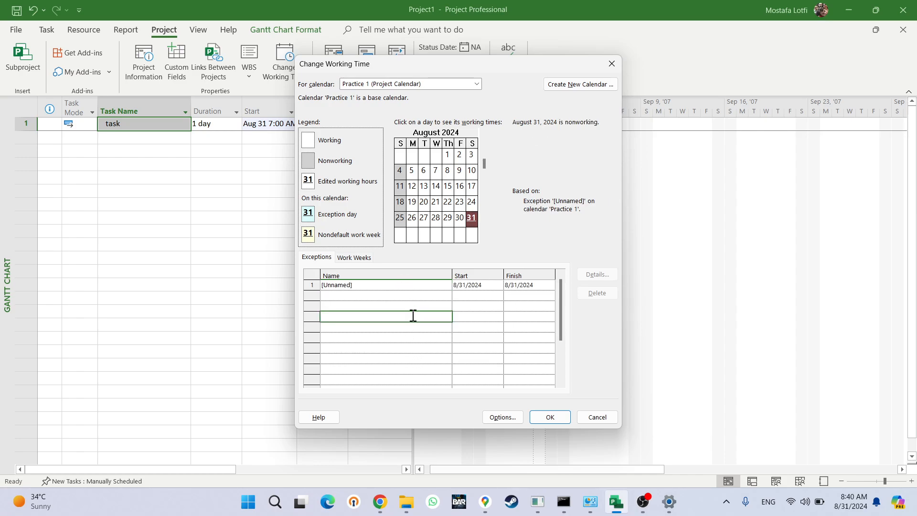
click(413, 287)
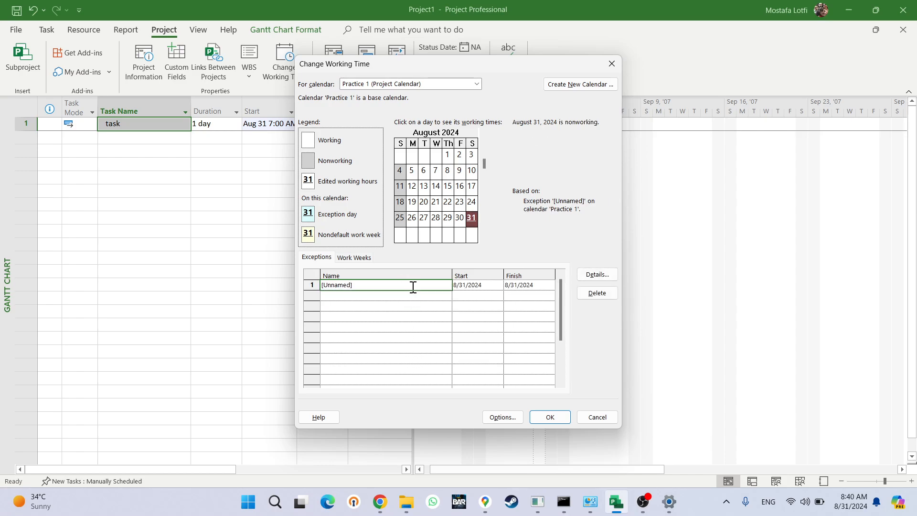
key(Delete)
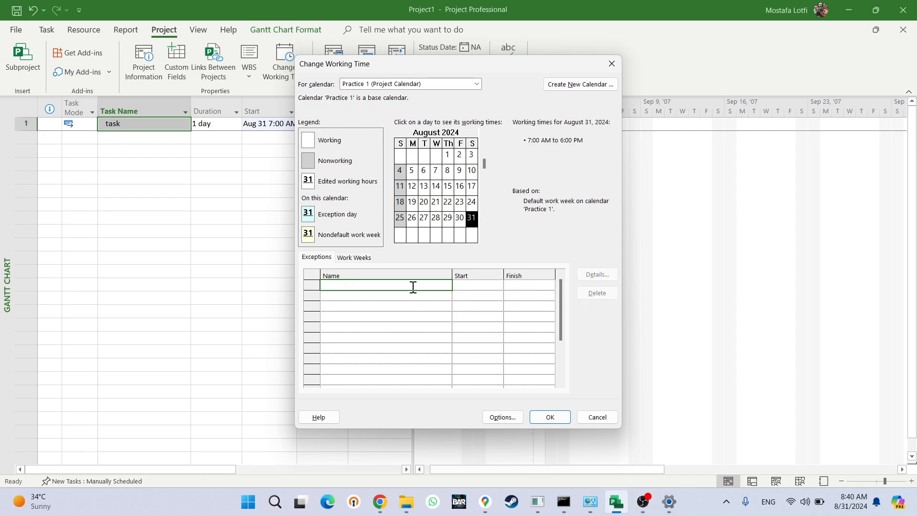
Step: Review the available base calendars and check the Practice 1 working times for August 15, 2024
click(419, 85)
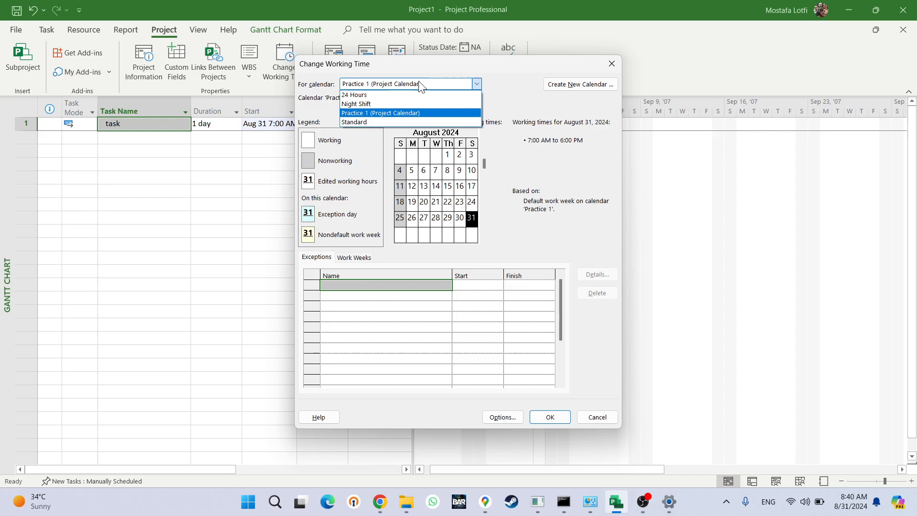
click(458, 341)
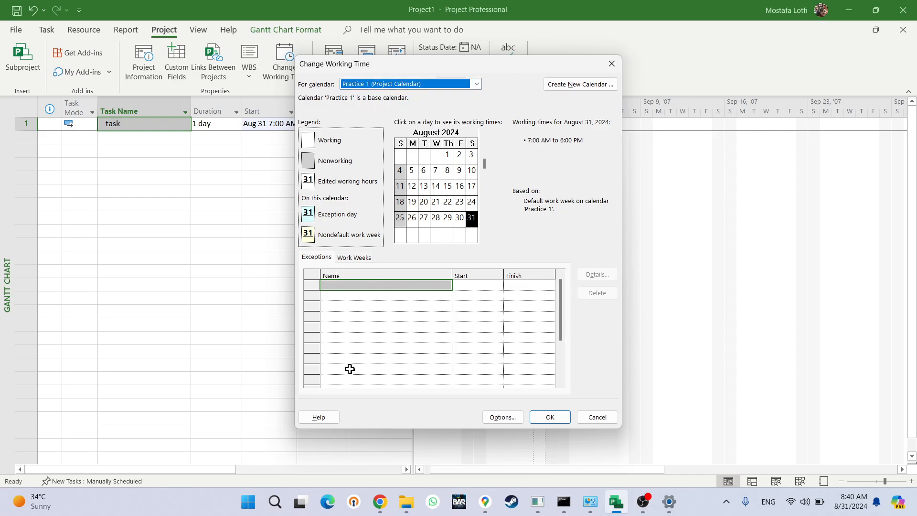
click(391, 305)
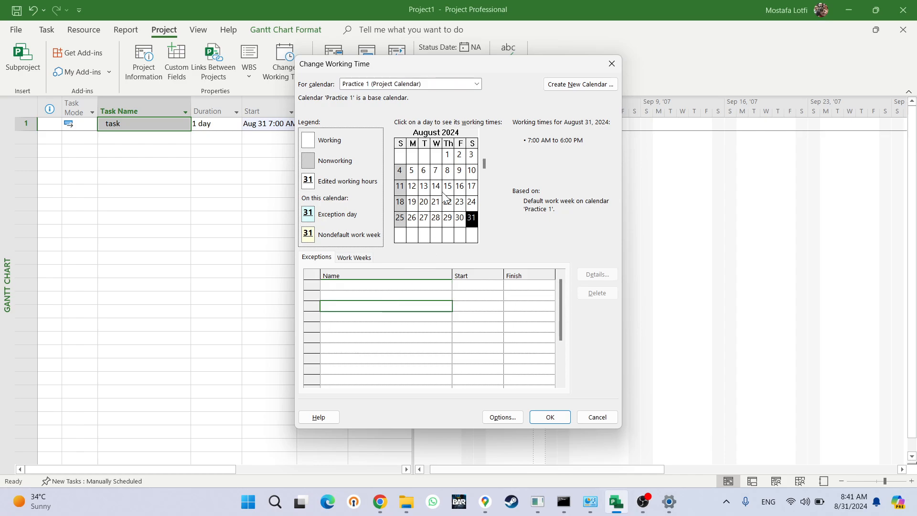
click(445, 147)
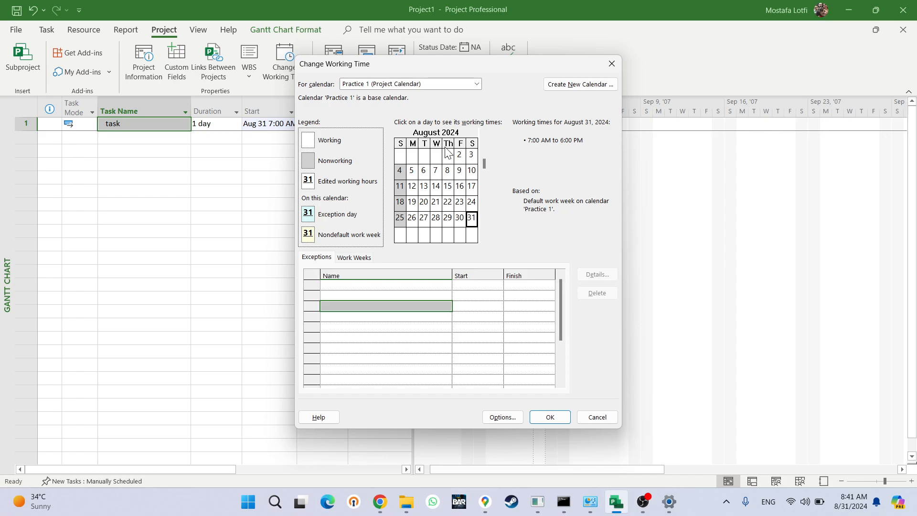
click(449, 188)
click(381, 88)
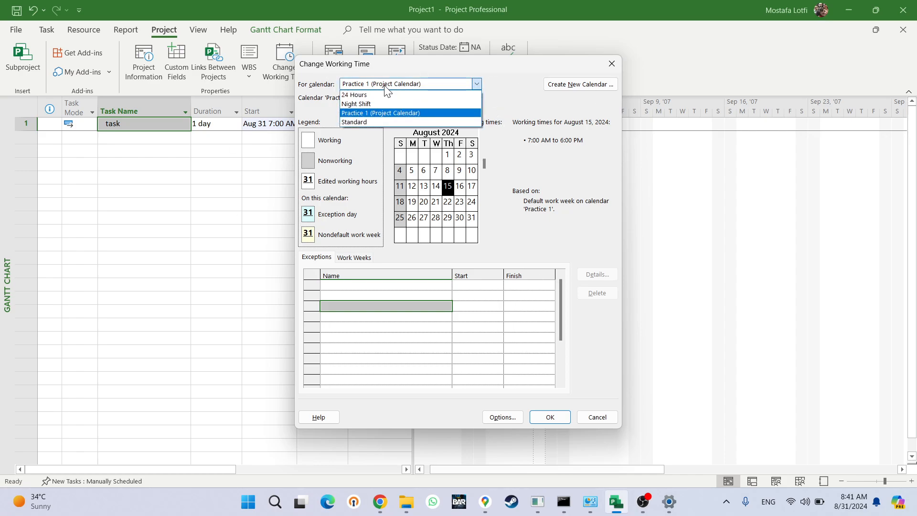
click(382, 109)
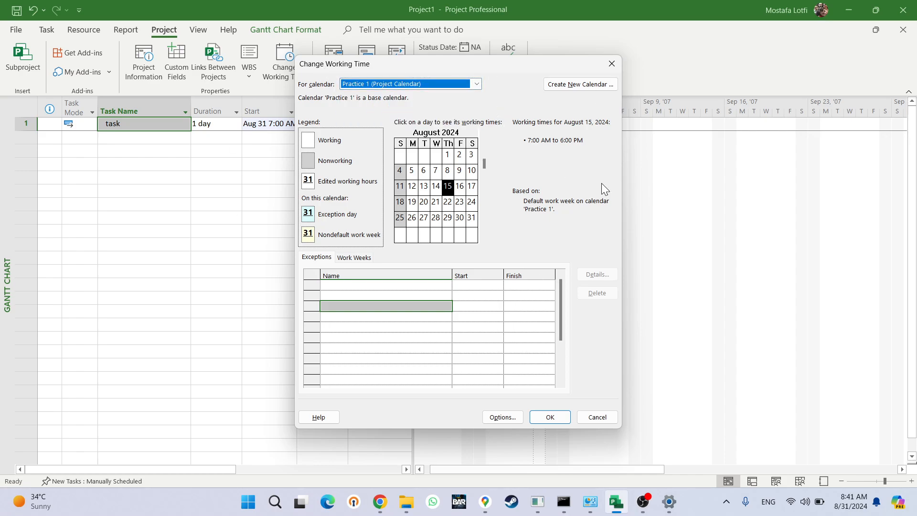
Step: Review the project's schedule options for default times and hours per day, week and month, and close the working-time settings
click(499, 419)
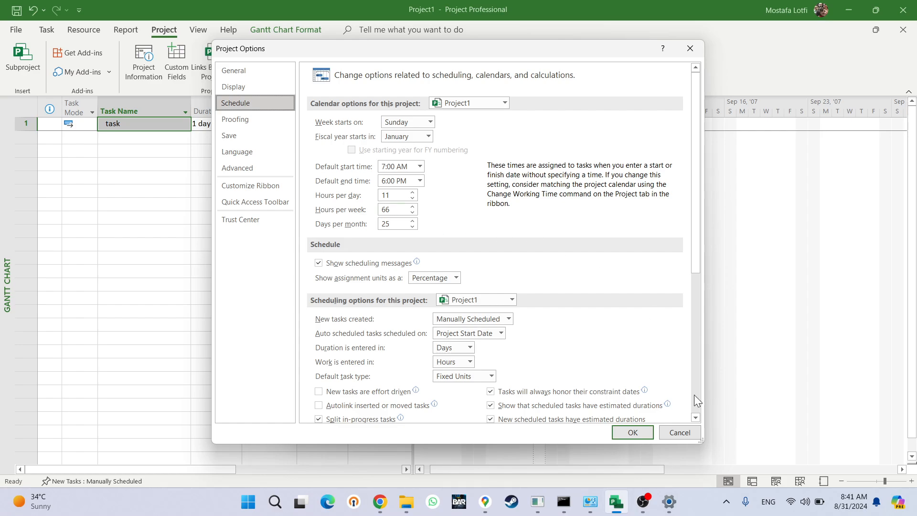
click(671, 435)
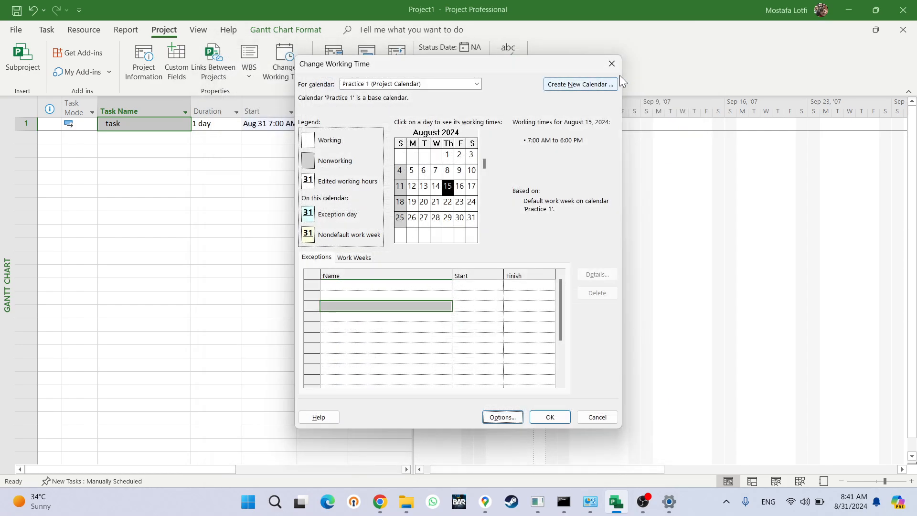
click(611, 63)
Step: Check the project's start date, start time and assigned calendar in the project information
click(135, 64)
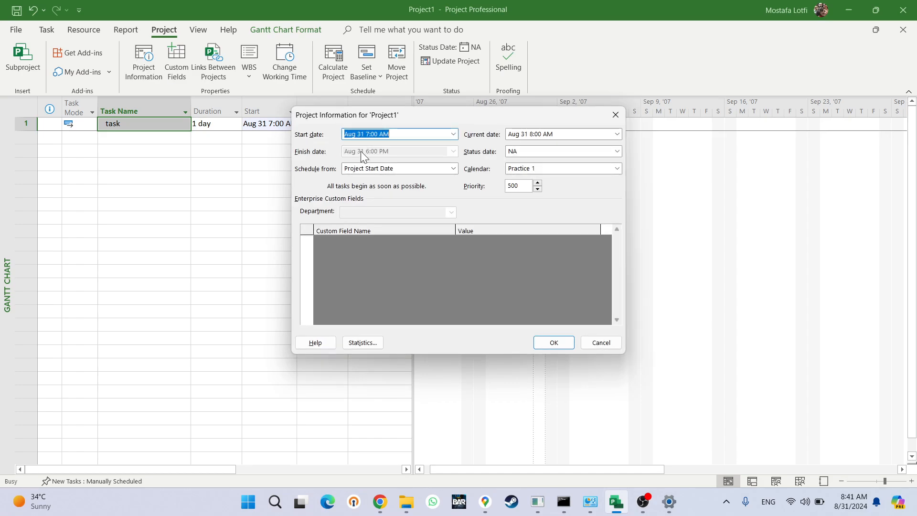
click(399, 135)
drag(399, 135, 364, 135)
click(368, 135)
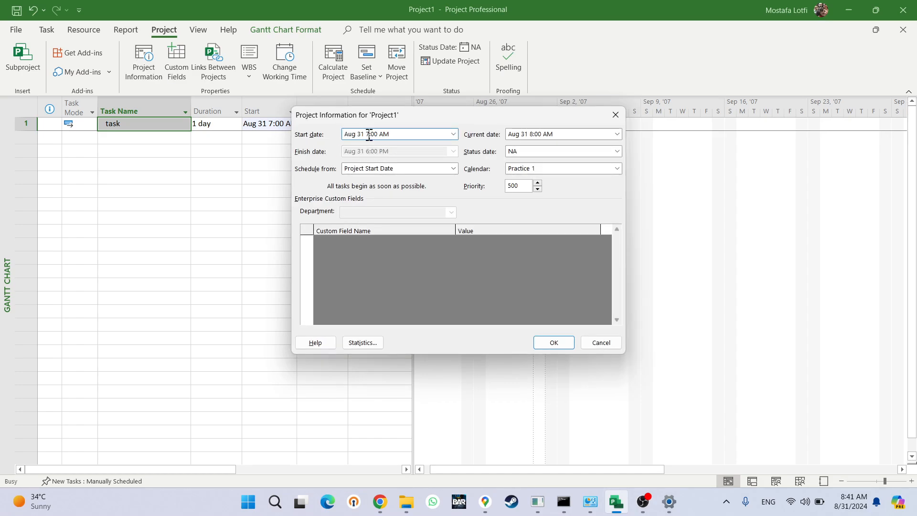
click(547, 167)
click(474, 108)
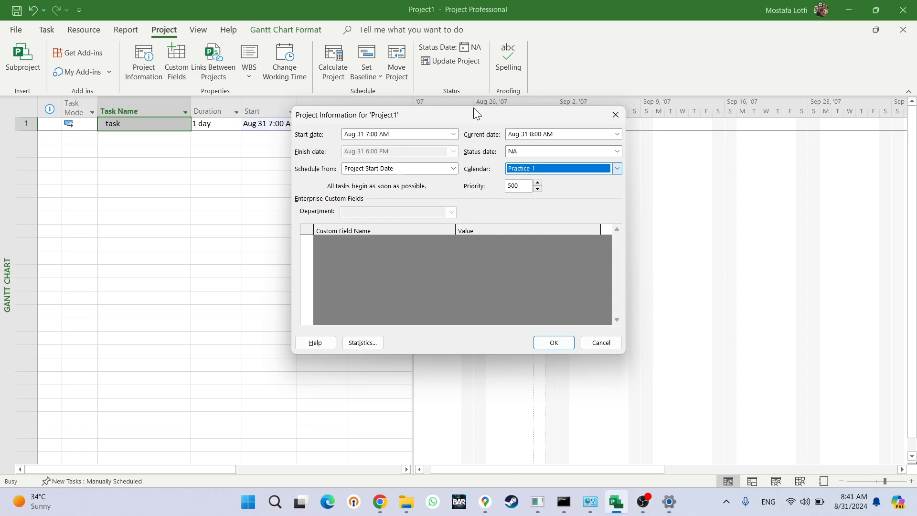
click(543, 344)
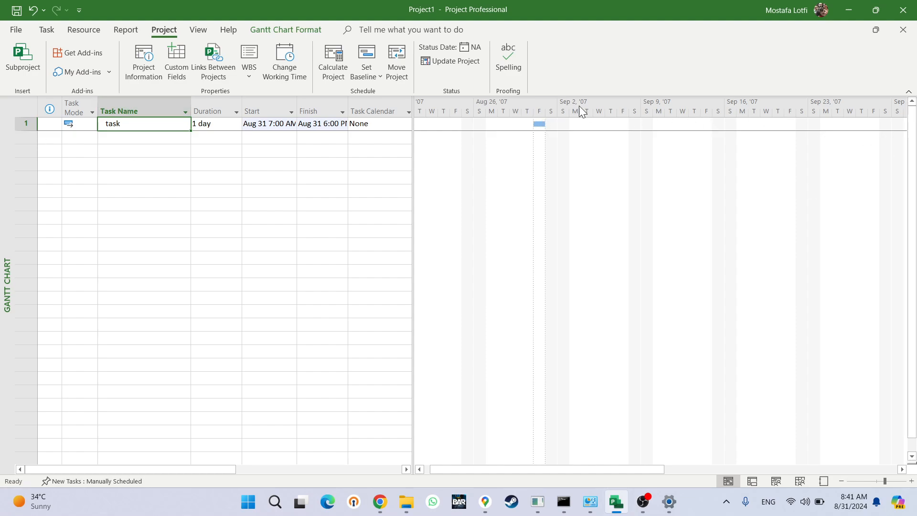
Step: Set the Gantt chart timescale's non-working time to follow the Practice 1 (Project Calendar) calendar
right_click(615, 109)
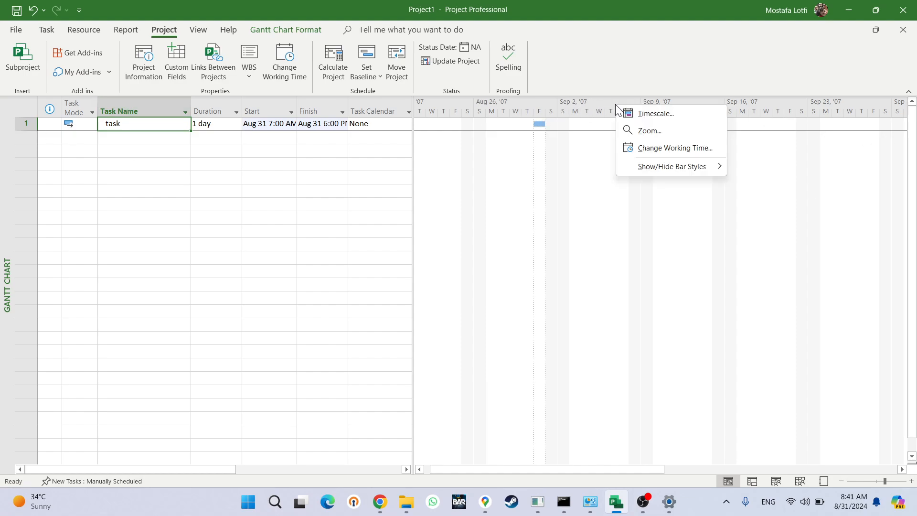
click(637, 115)
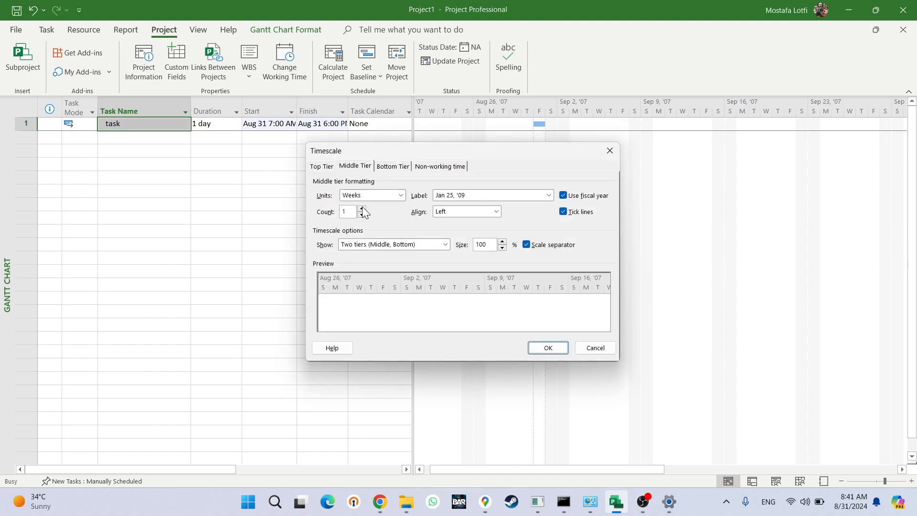
click(442, 167)
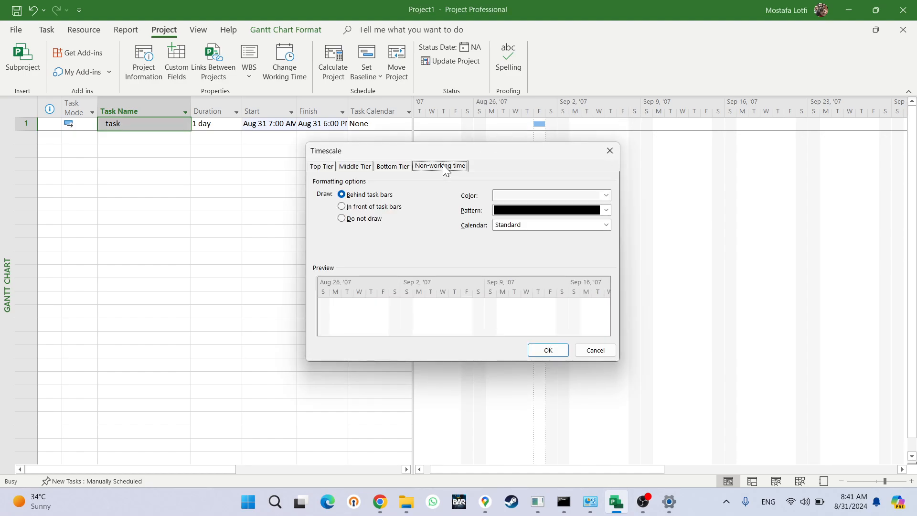
click(508, 225)
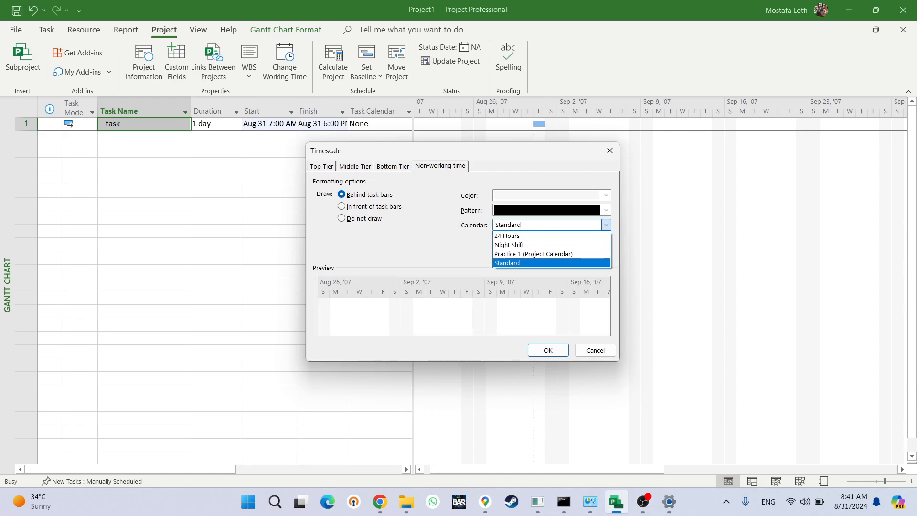
click(529, 253)
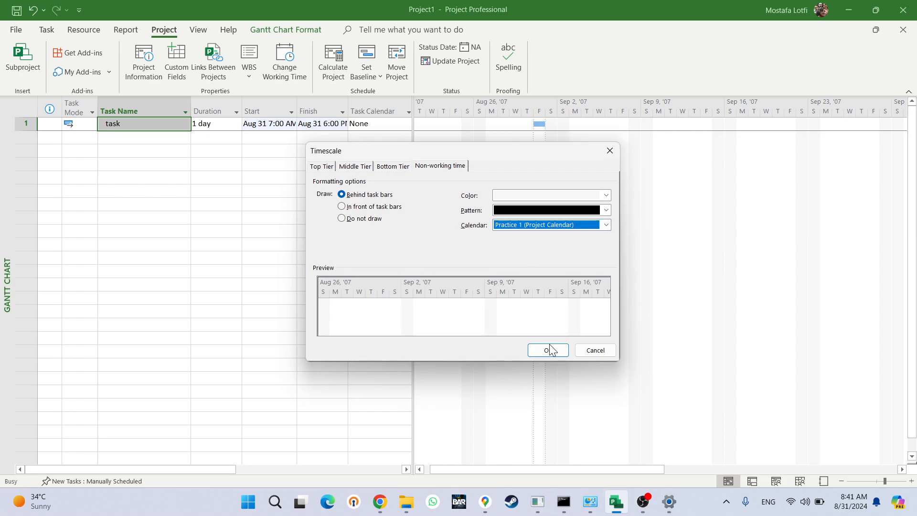
click(549, 350)
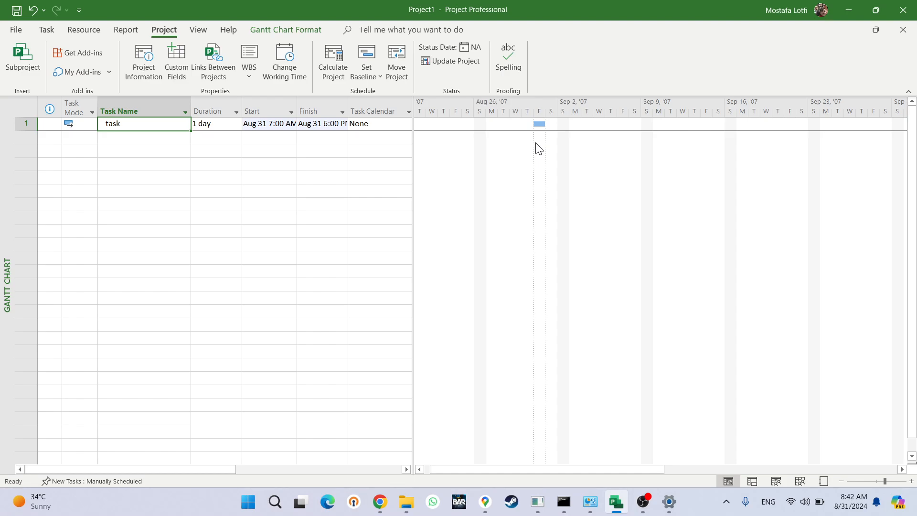
click(643, 501)
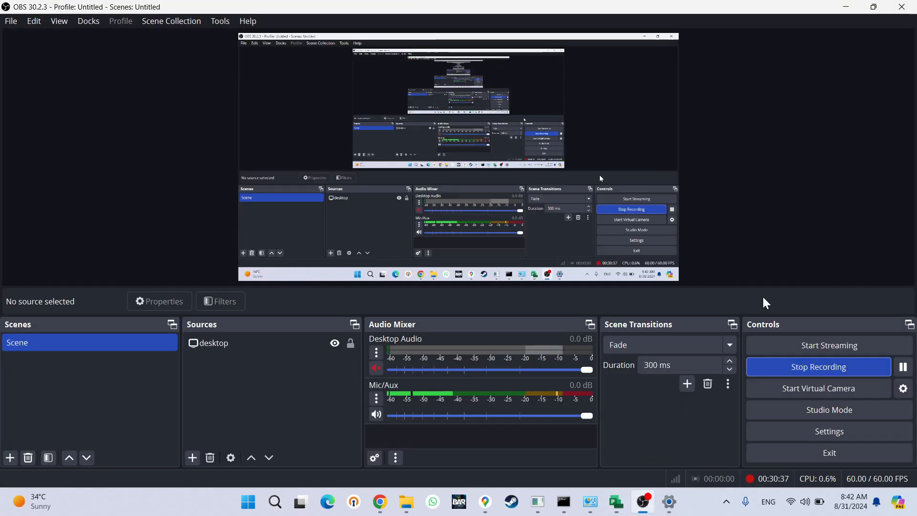